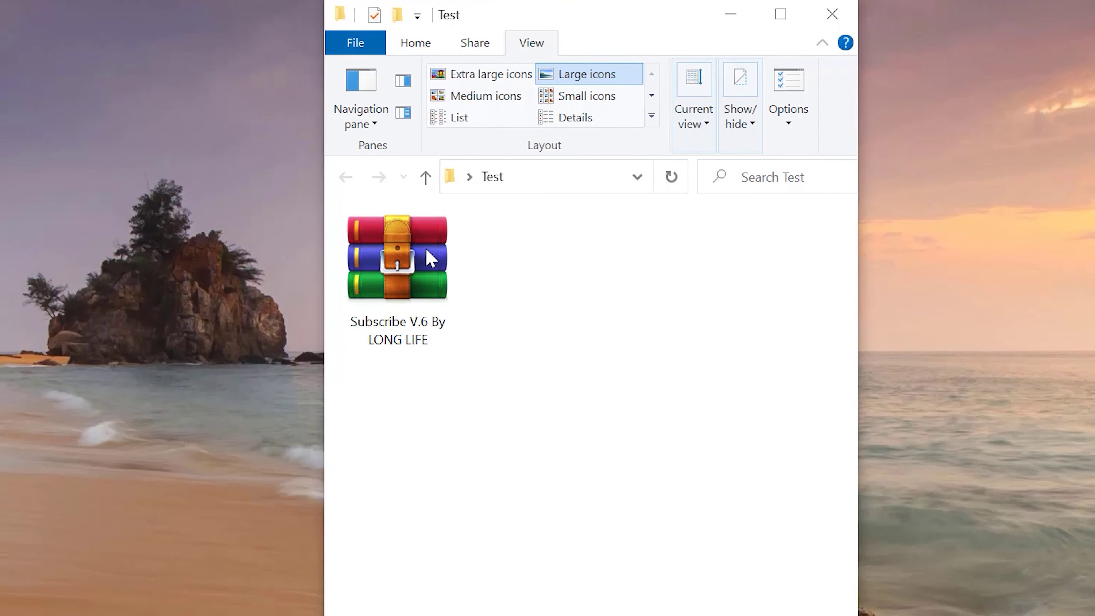
- Extract the Subscribe V.6 By LONG LIFE RAR and open its folder with a wider Name column
right_click(464, 216)
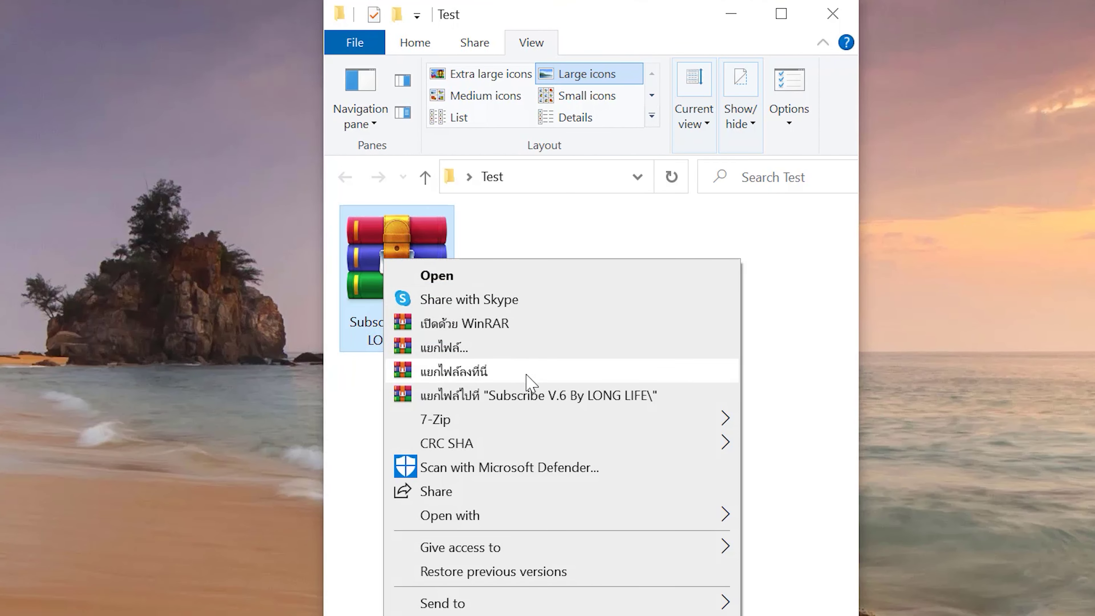
click(513, 371)
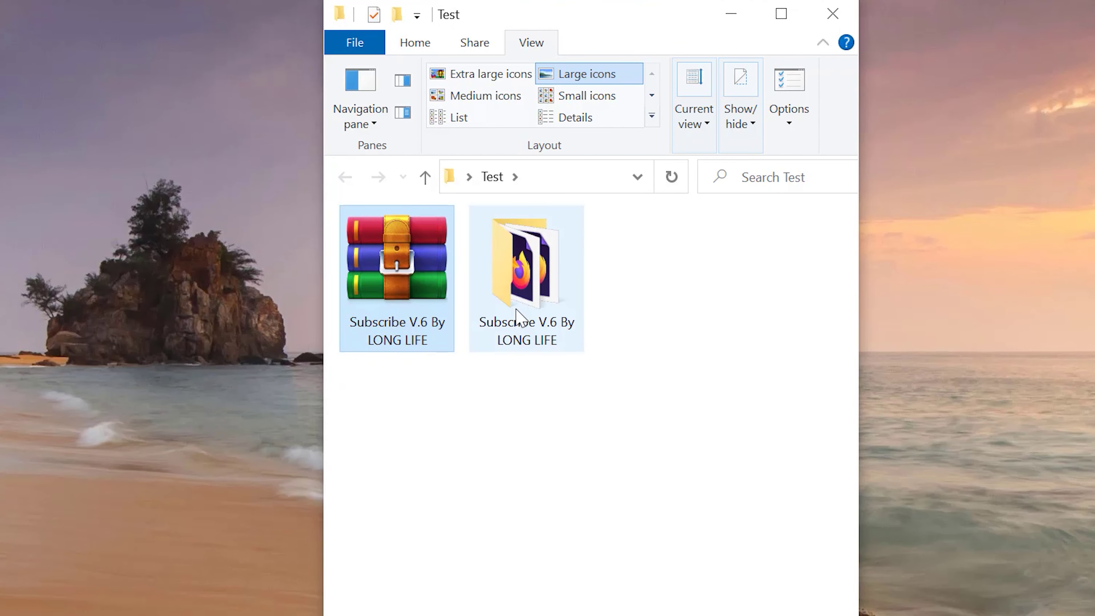
double_click(532, 294)
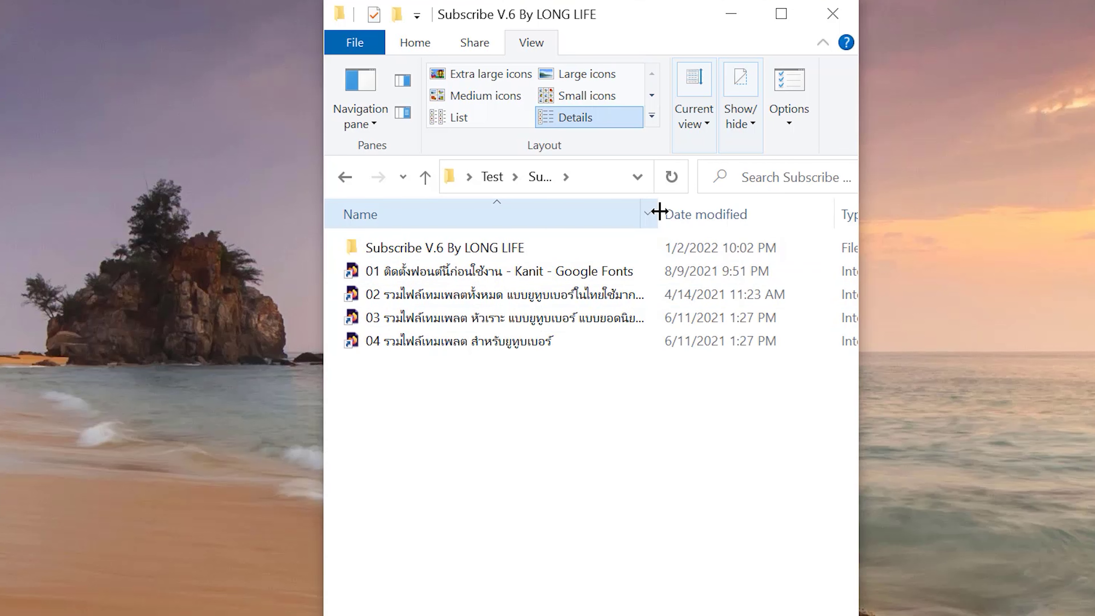
drag(658, 214, 705, 214)
click(597, 272)
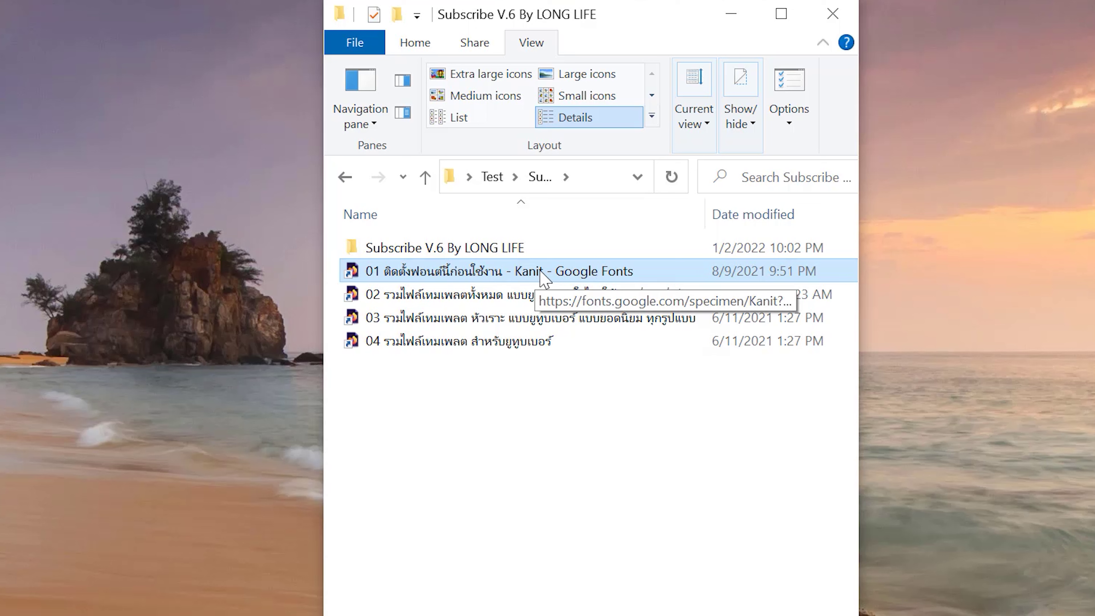
- Open the inner Subscribe V.6 By LONG LIFE subfolder
double_click(432, 255)
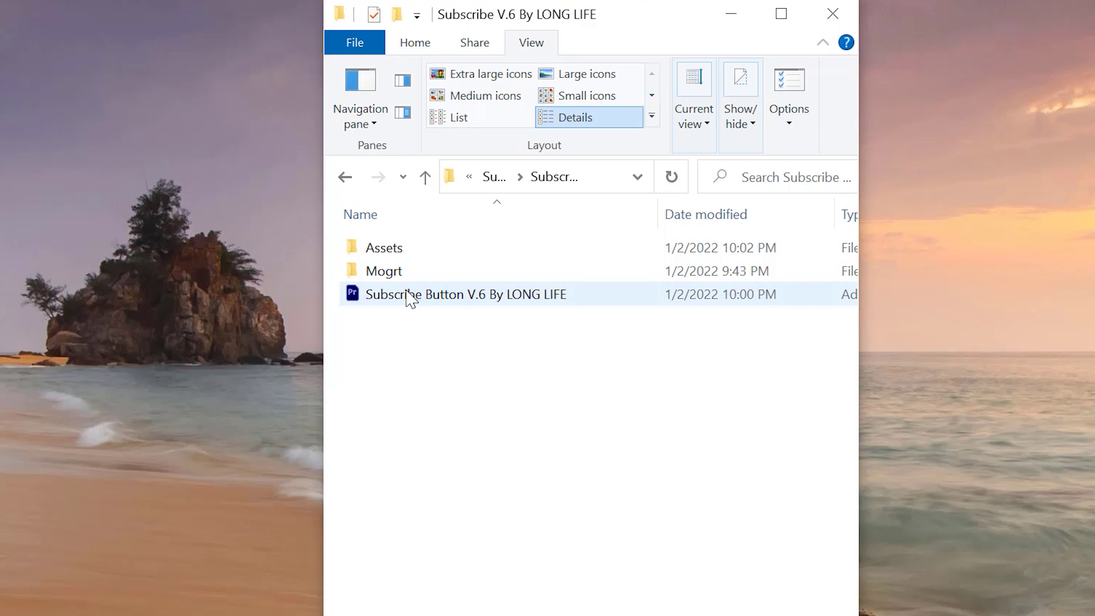
click(400, 298)
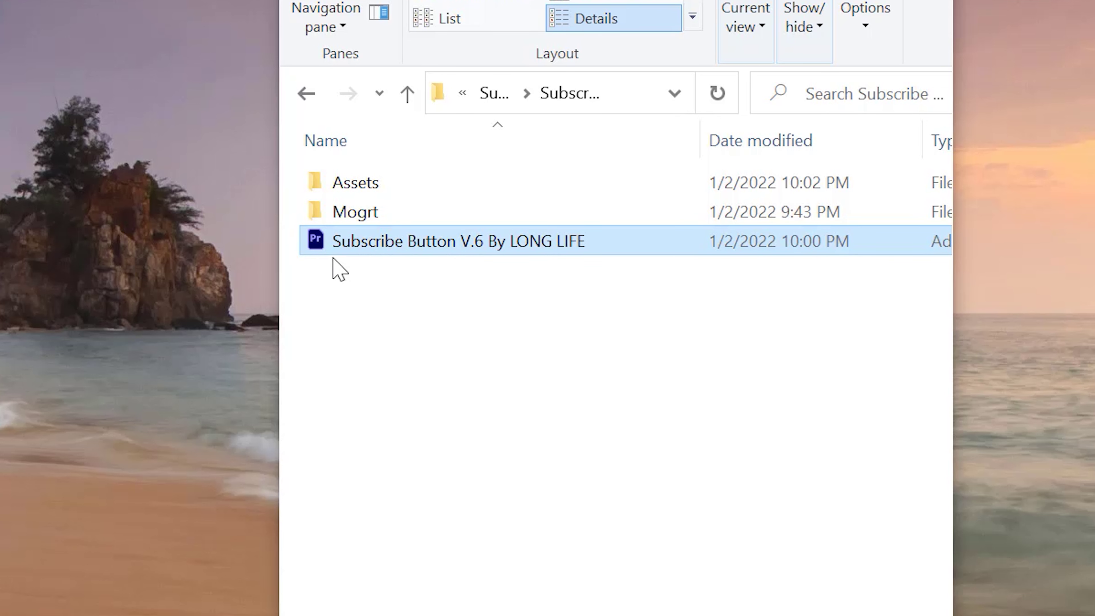
double_click(369, 189)
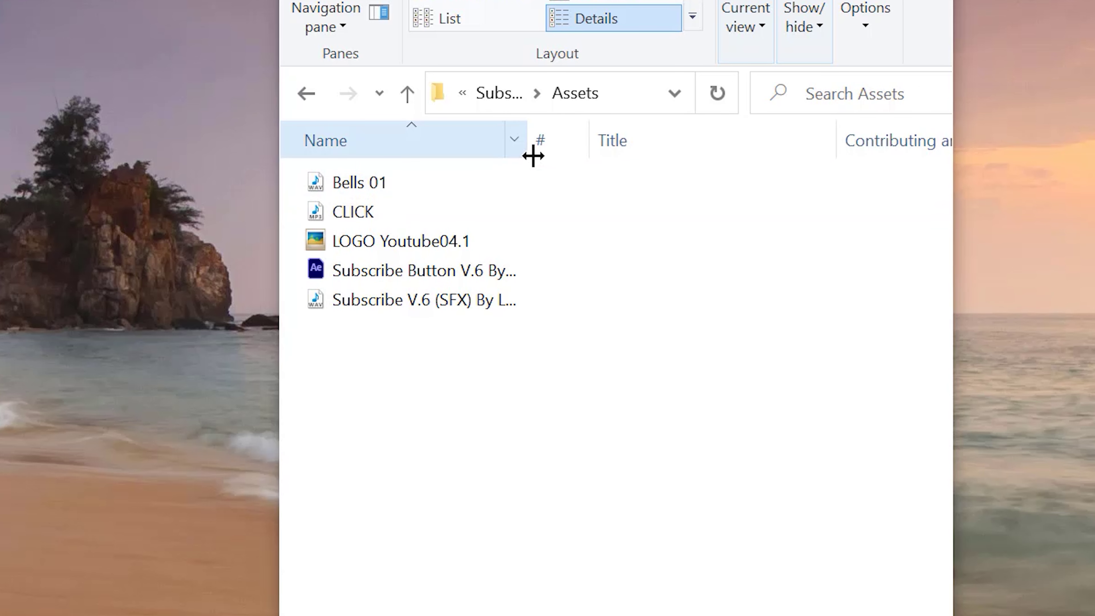
drag(437, 390, 306, 157)
click(306, 93)
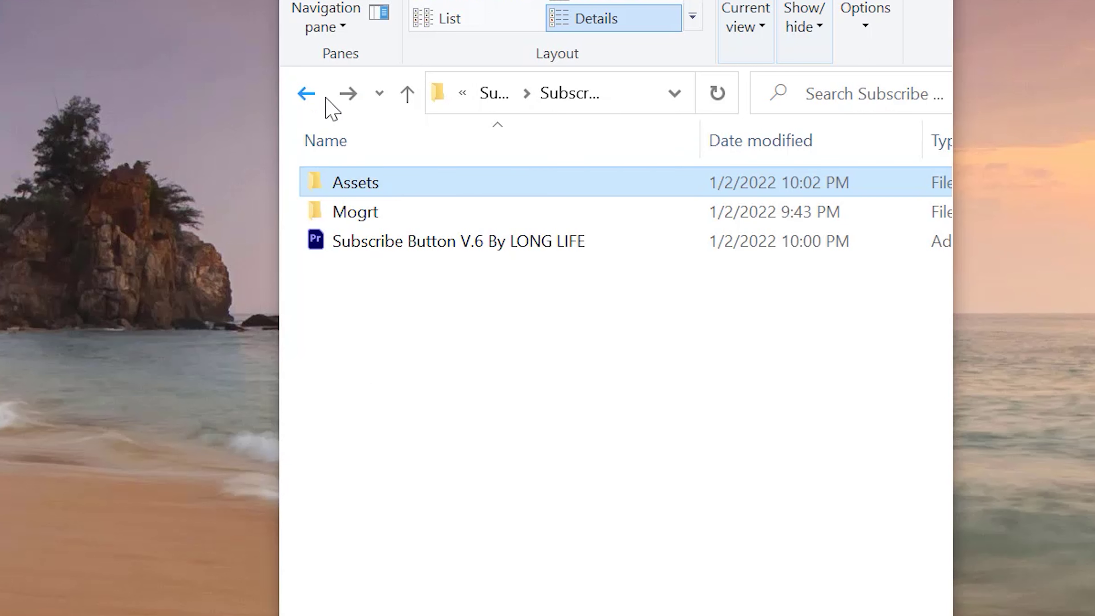
click(413, 247)
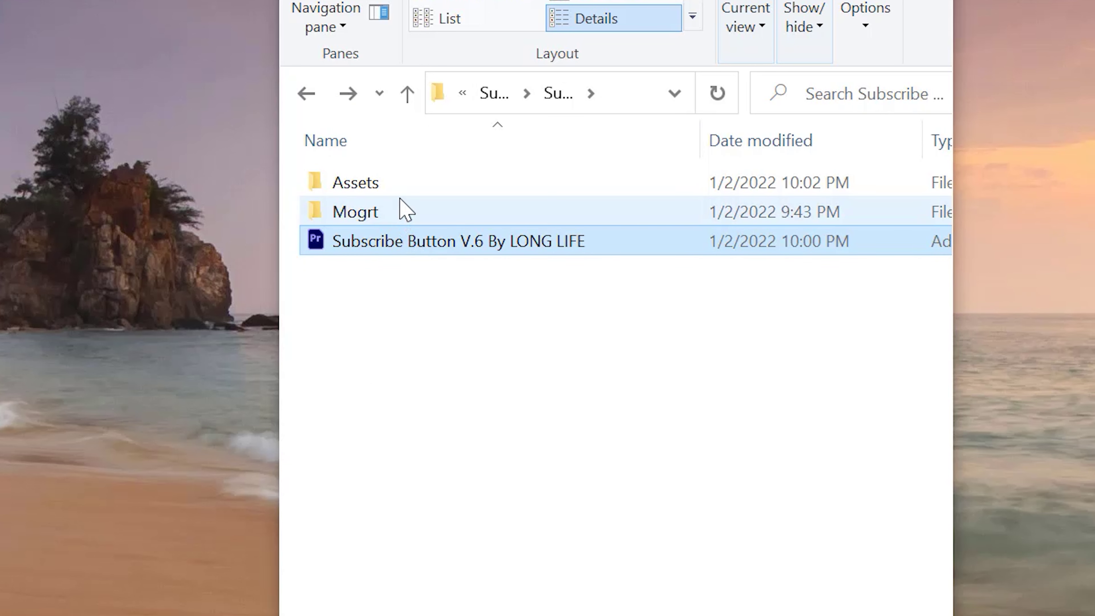
double_click(399, 185)
drag(445, 401, 342, 140)
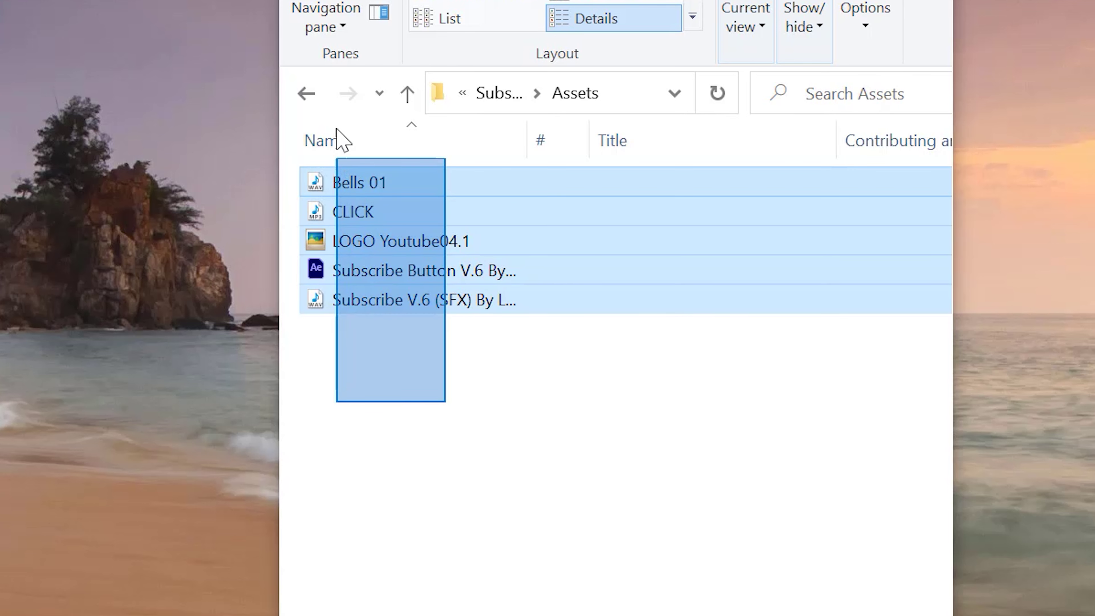
click(307, 93)
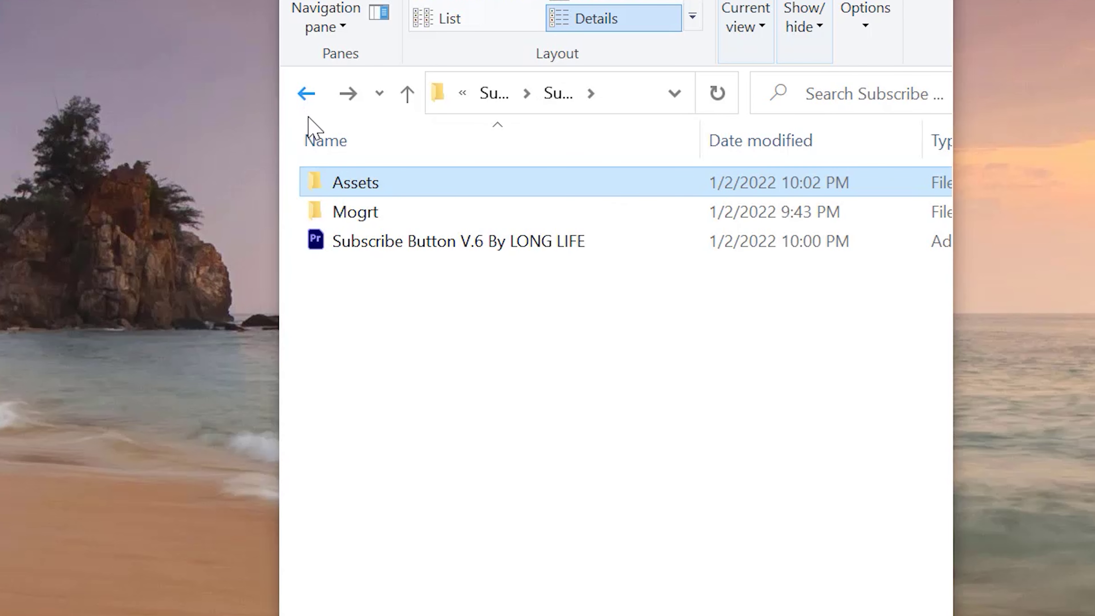
double_click(365, 214)
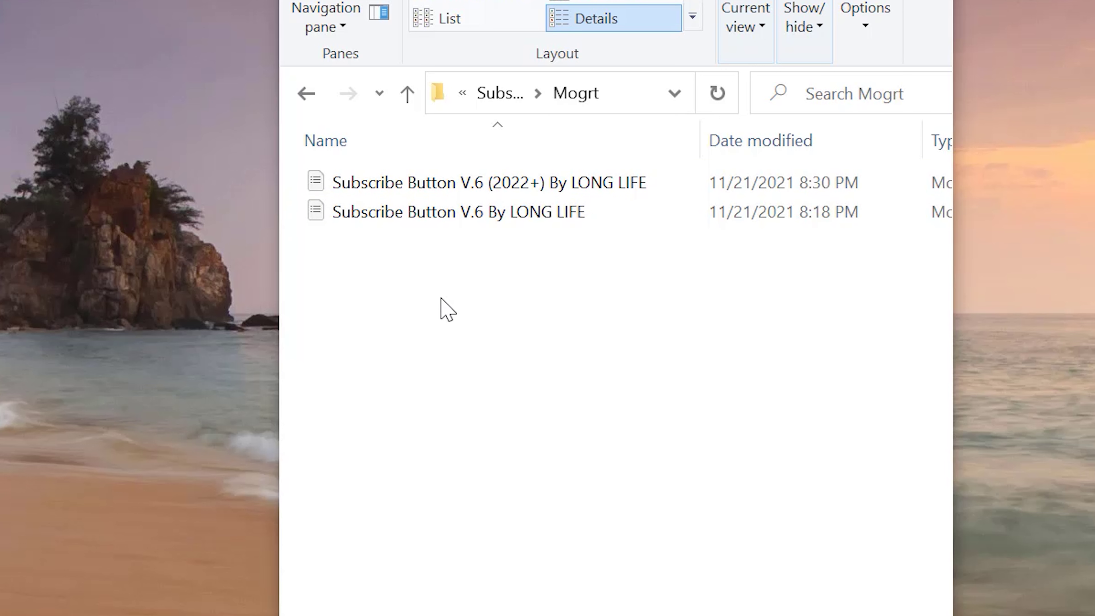
mouse_move(441, 303)
mouse_down()
mouse_move(447, 160)
mouse_move(454, 225)
mouse_up()
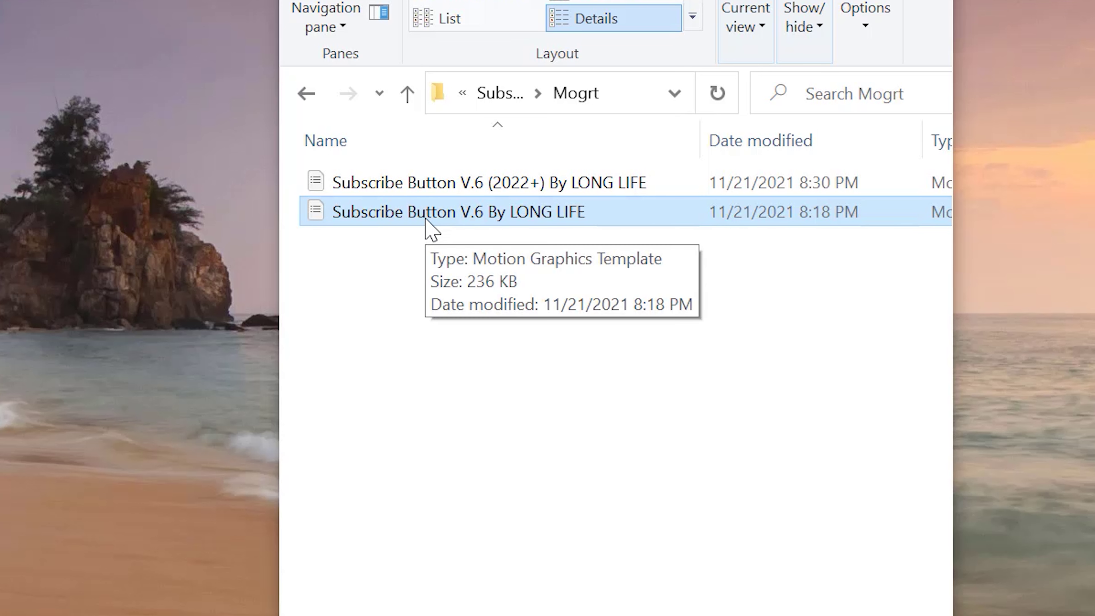
click(454, 181)
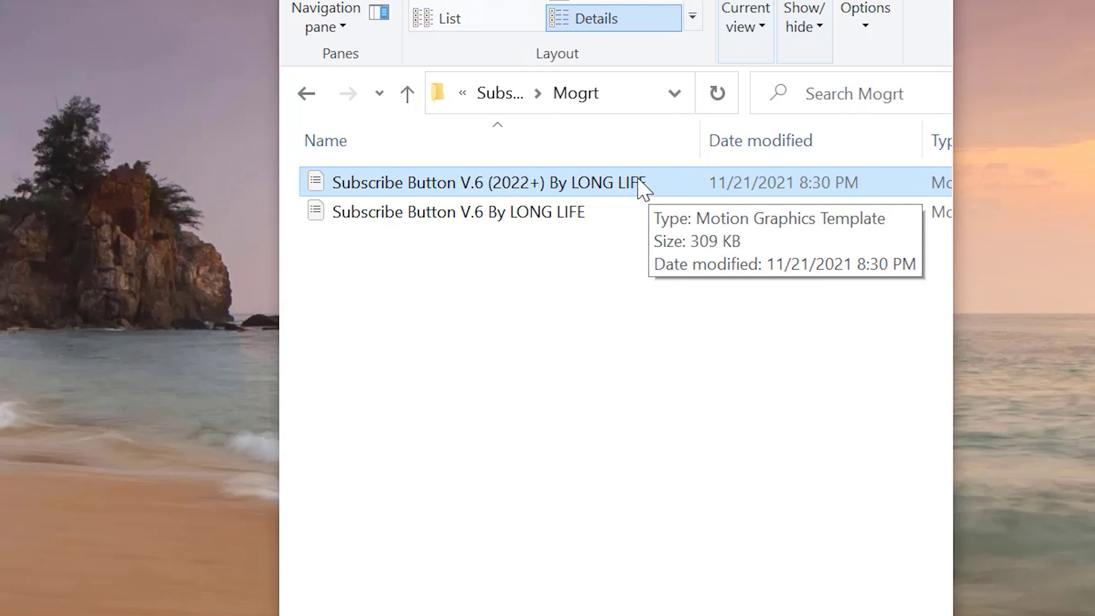
drag(479, 185, 630, 423)
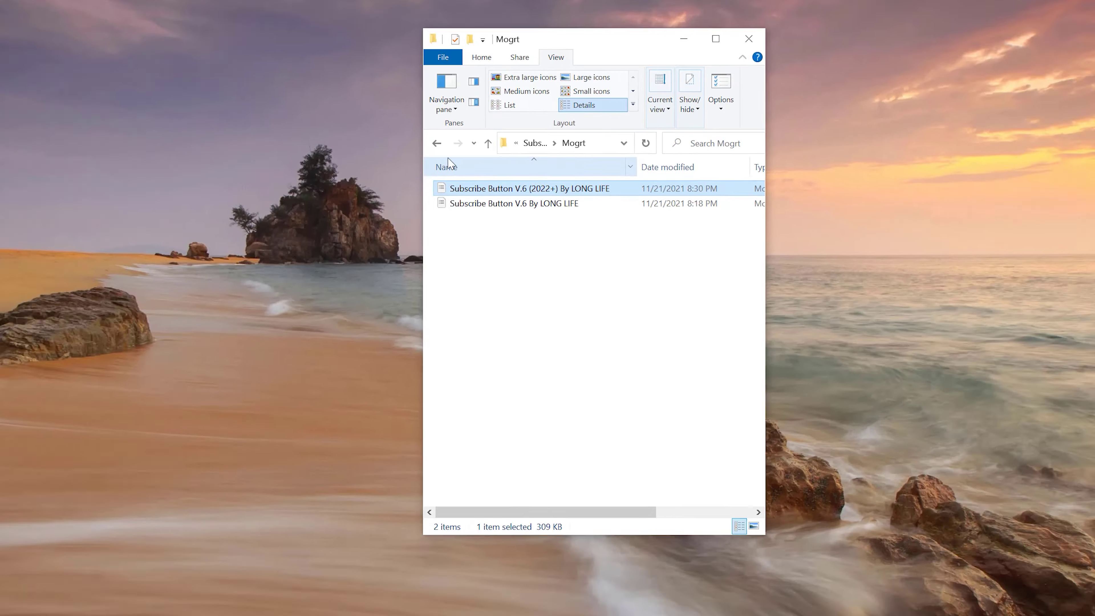
key(alt+Left)
click(529, 210)
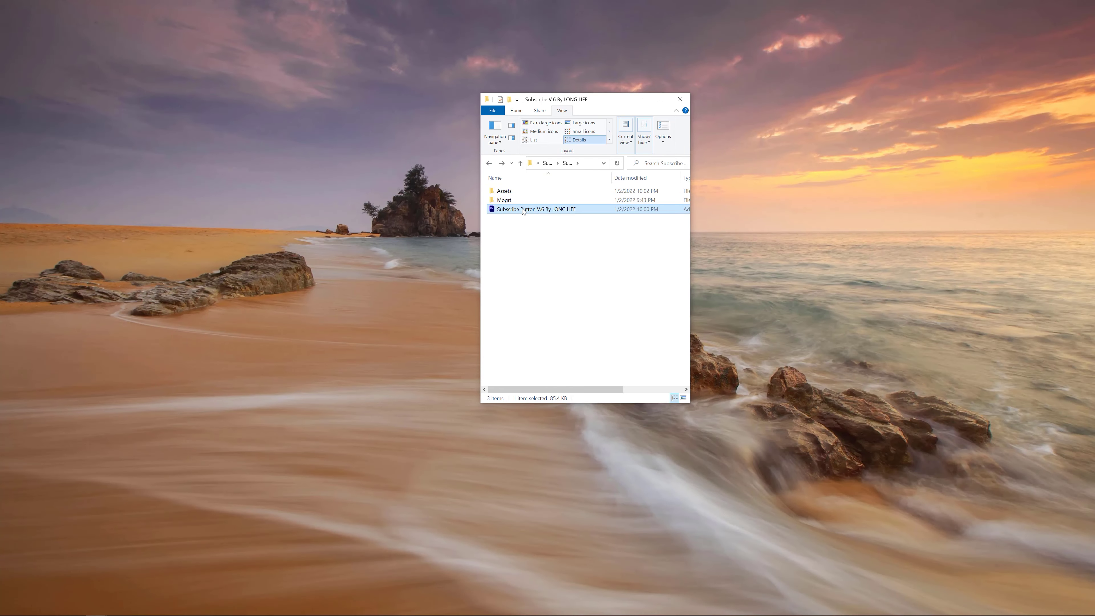
- Drag the Subscribe Button V.6 .prproj file from Explorer into Premiere's Project panel
mouse_move(524, 212)
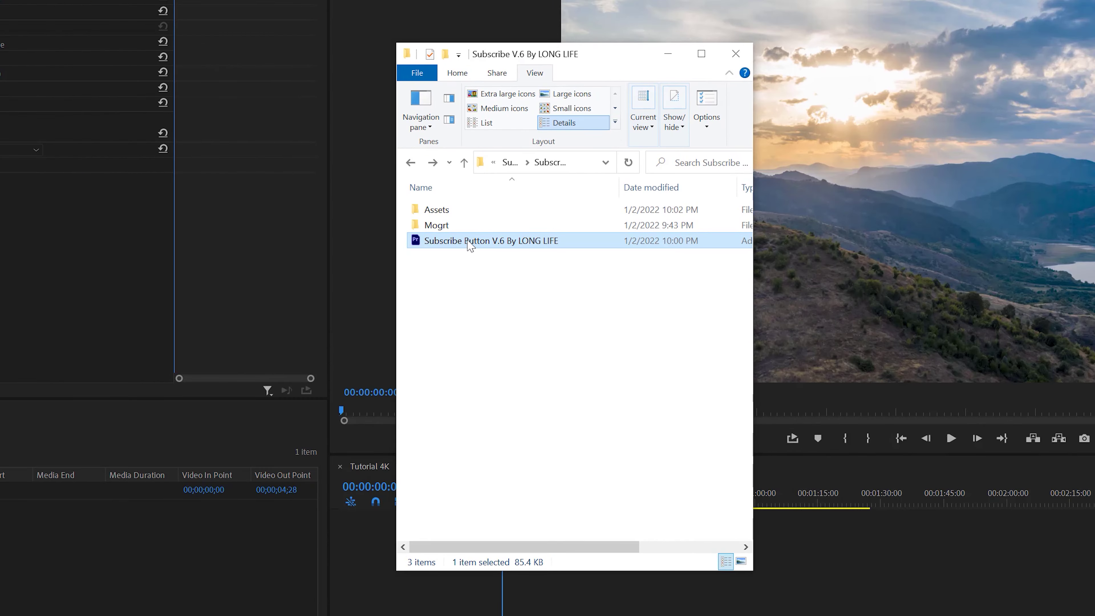
mouse_move(468, 245)
drag(703, 103, 225, 522)
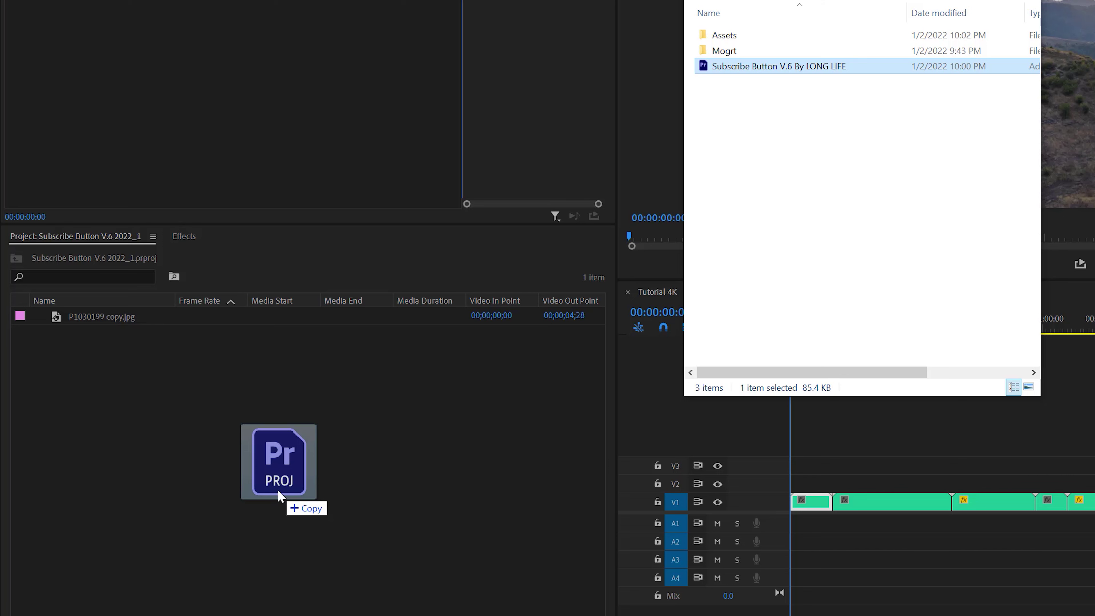
drag(277, 490, 277, 492)
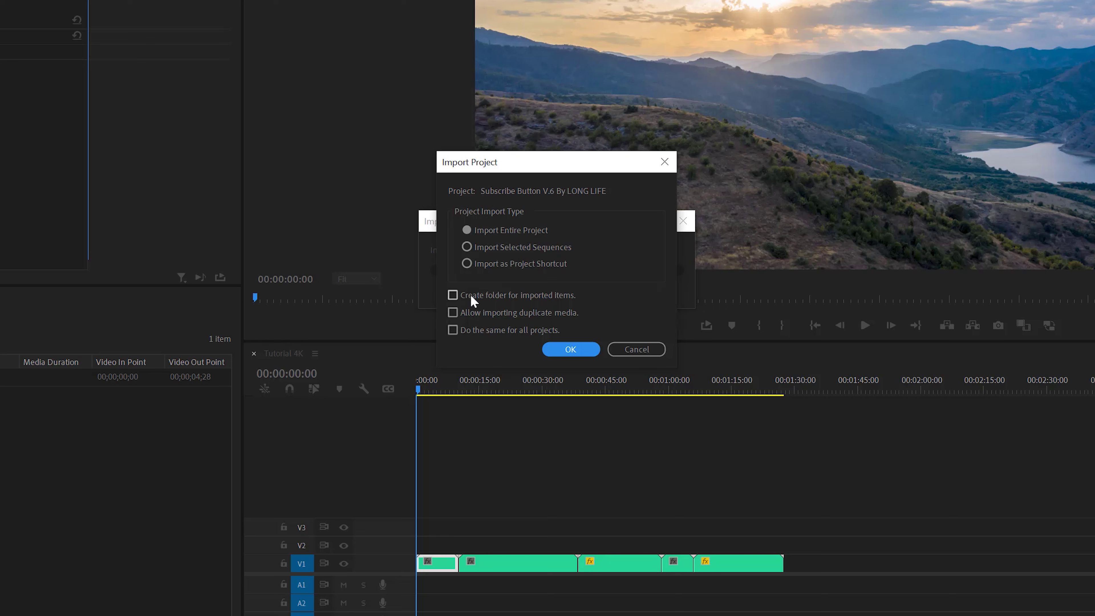
- Import the whole project into its own folder and relink the missing .aegraphic from the Assets folder
click(452, 295)
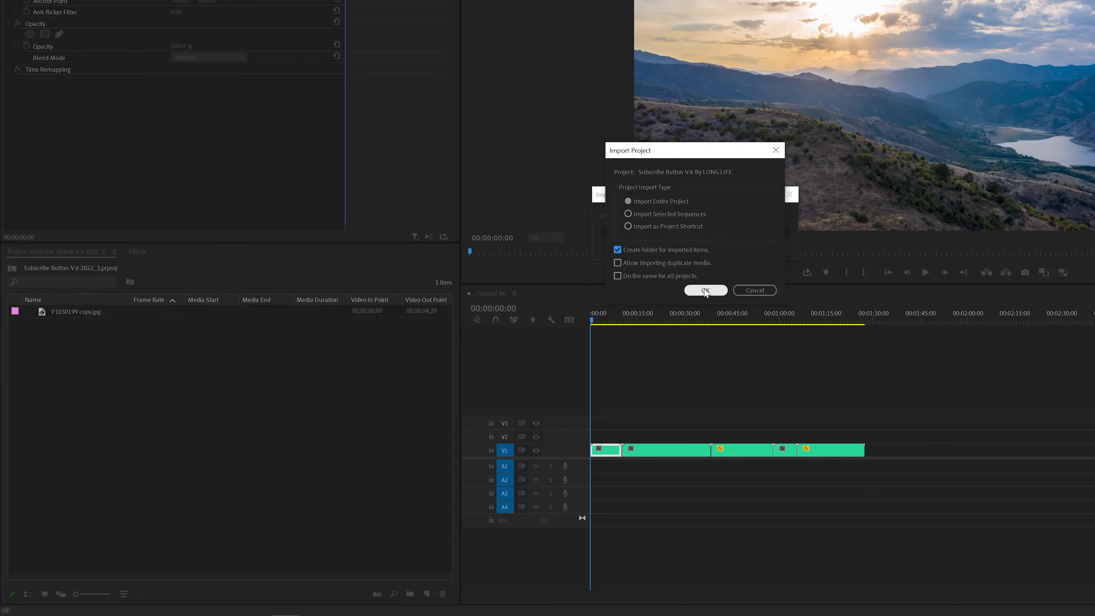
click(705, 291)
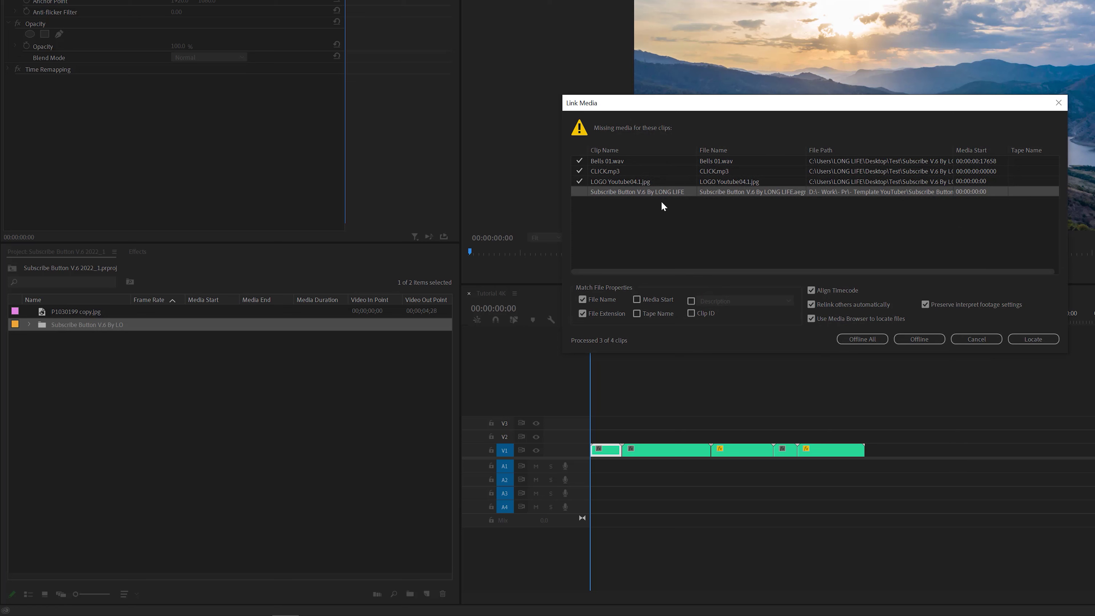
click(1032, 339)
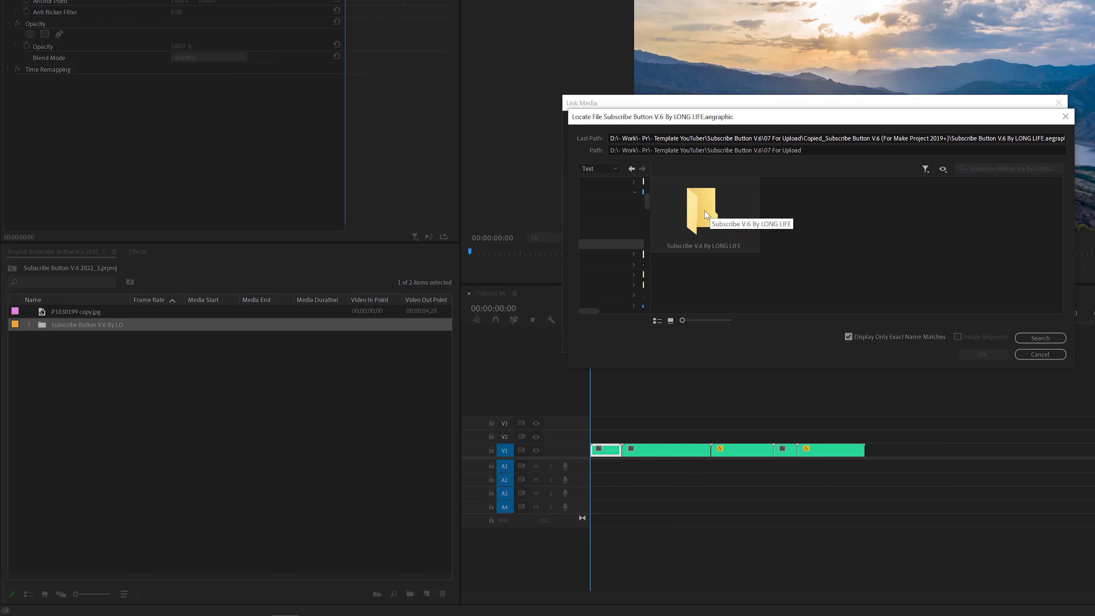
click(703, 215)
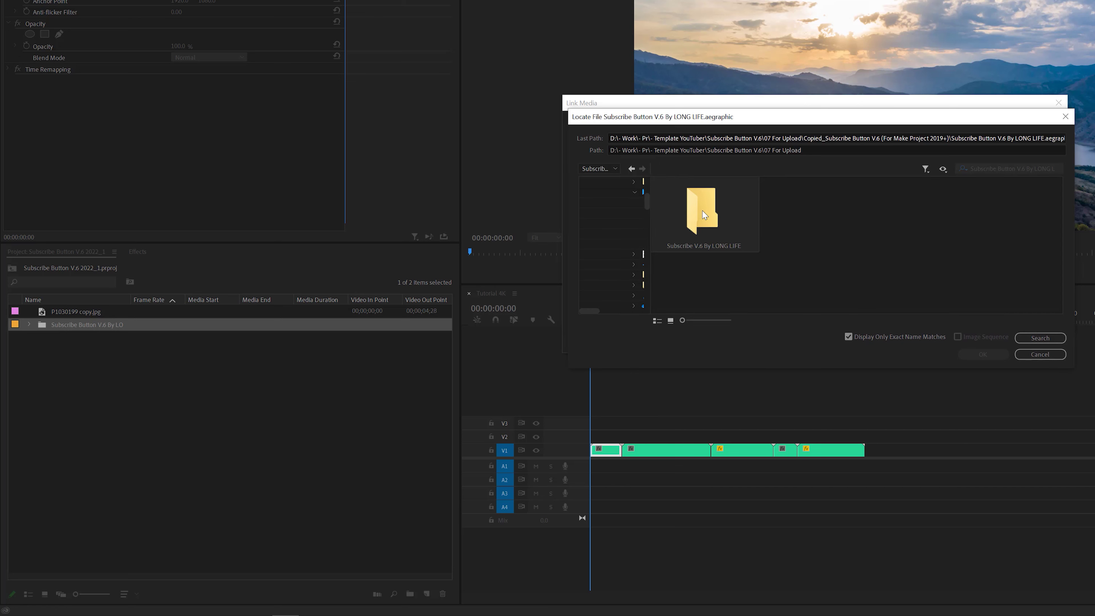
click(1040, 339)
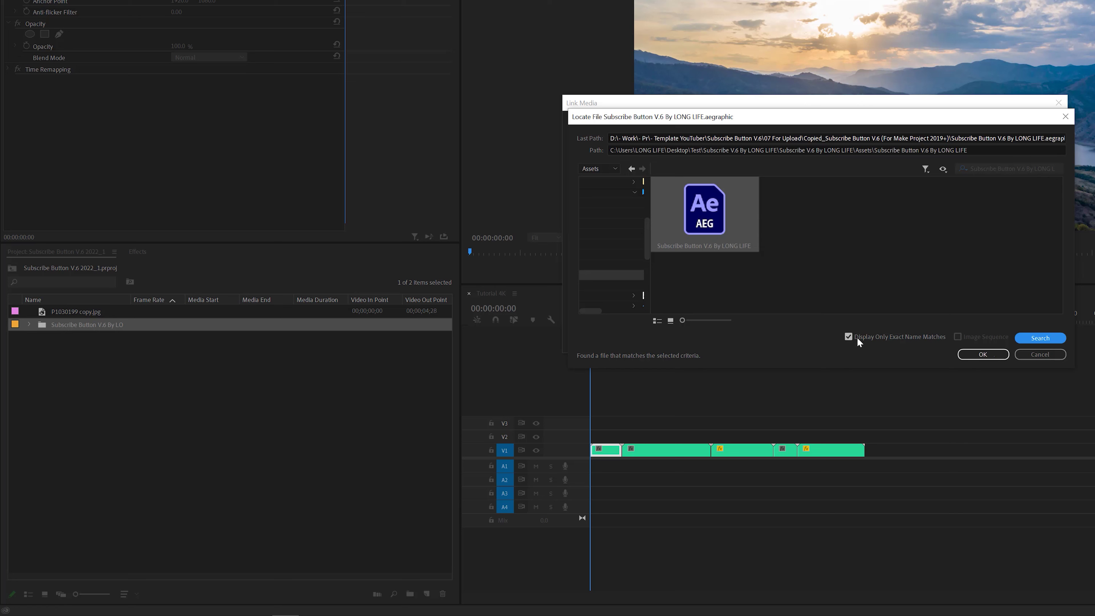
click(848, 336)
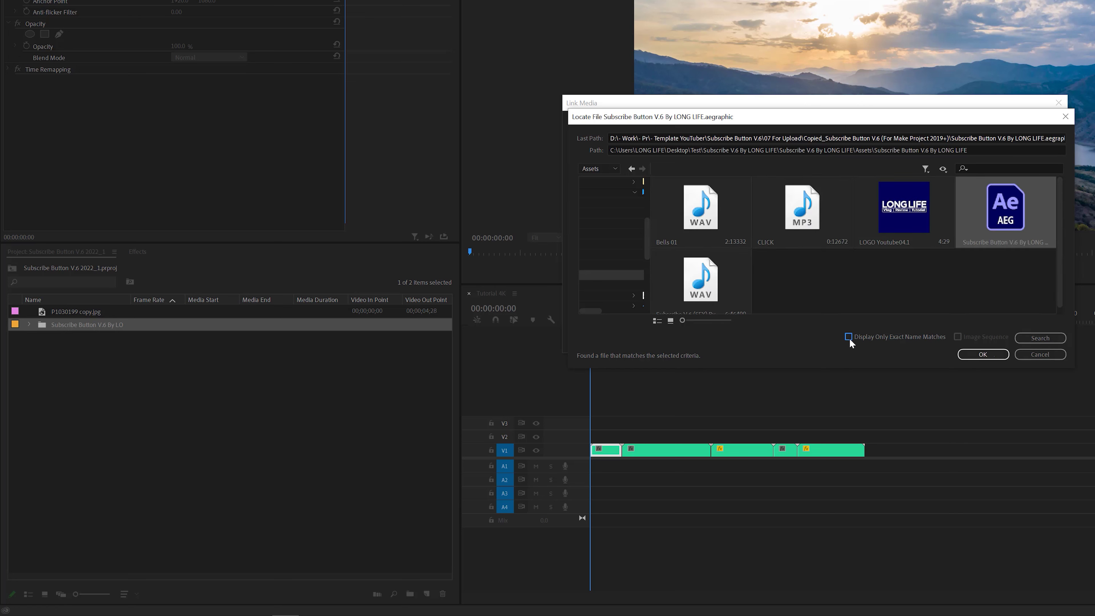
click(849, 337)
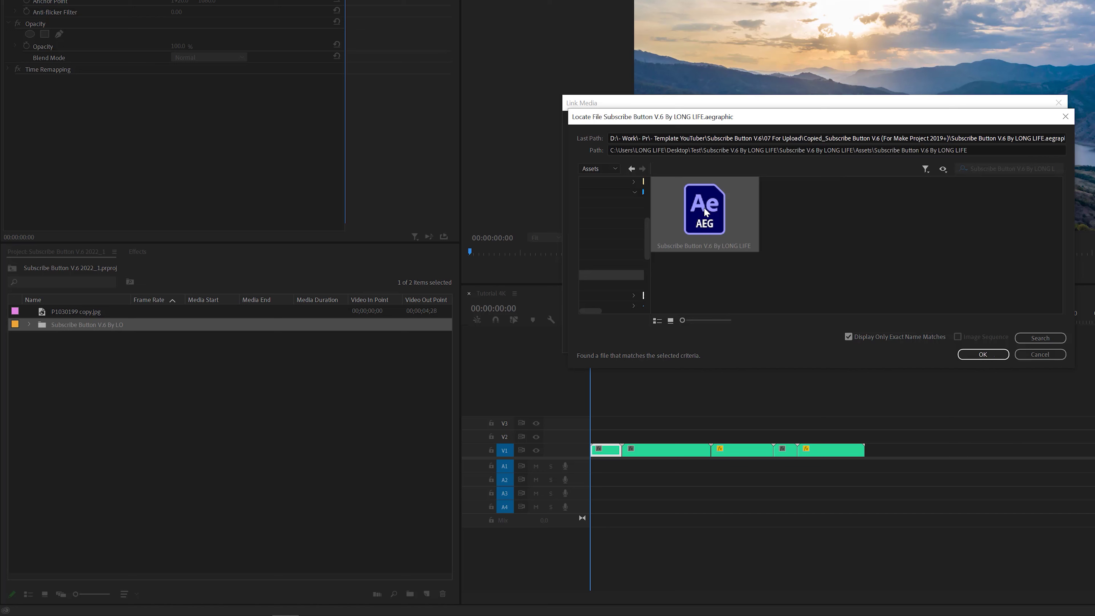
click(983, 355)
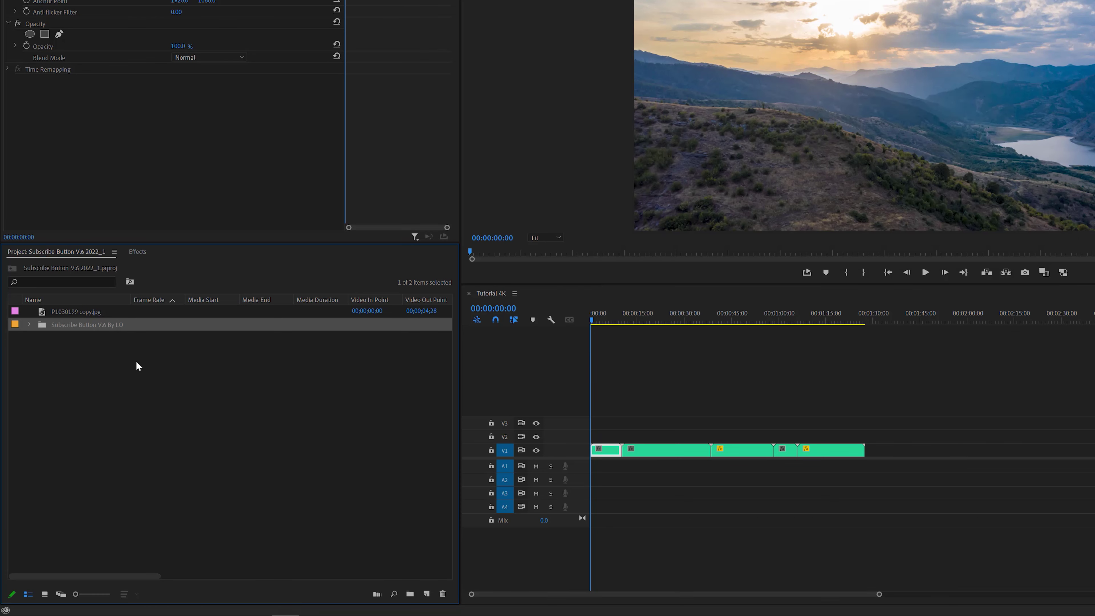
- Expand the imported Subscribe Button and For Edit folders and open the Change LOGO sequence
click(58, 345)
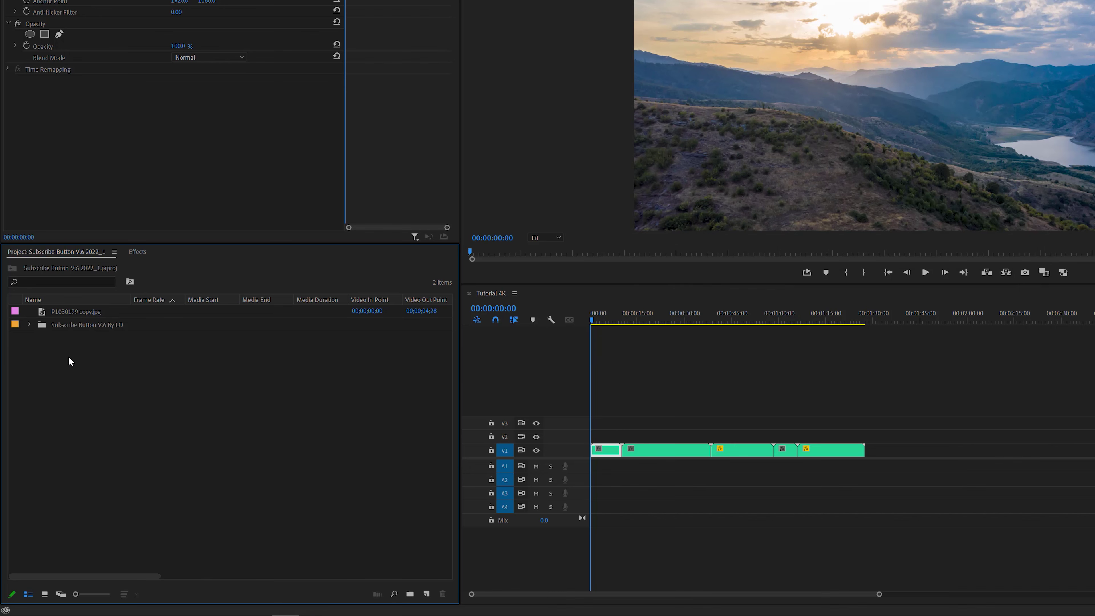
click(29, 324)
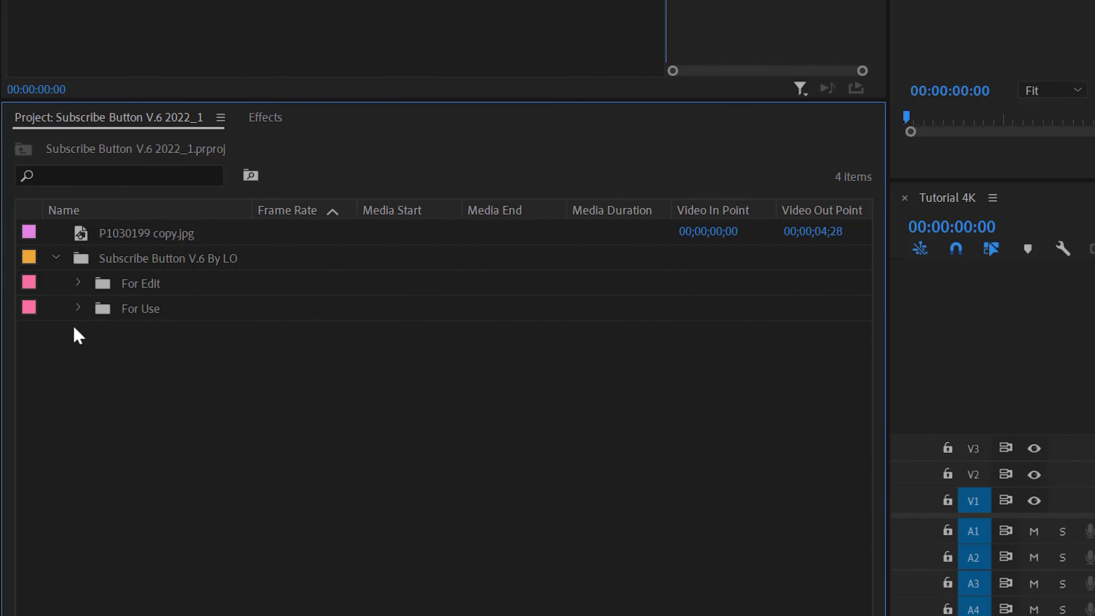
click(148, 314)
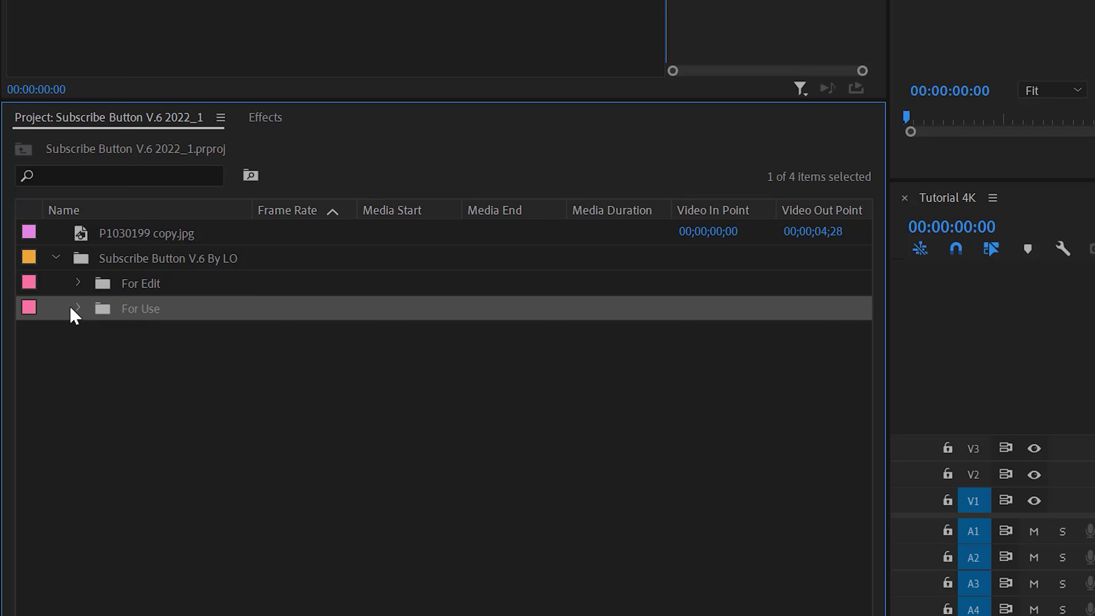
click(136, 285)
click(79, 285)
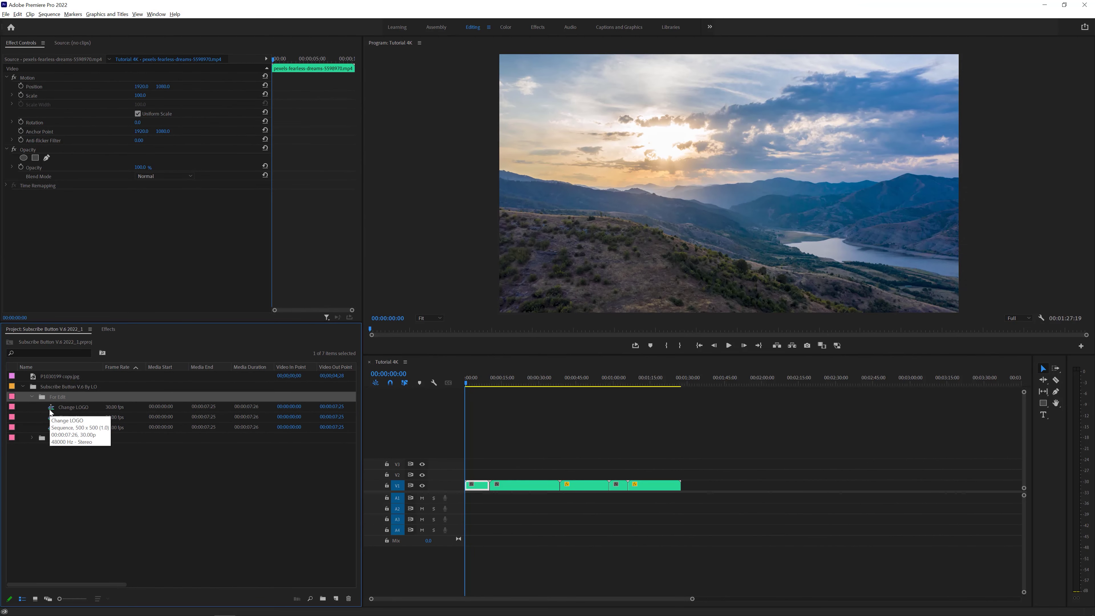
double_click(50, 409)
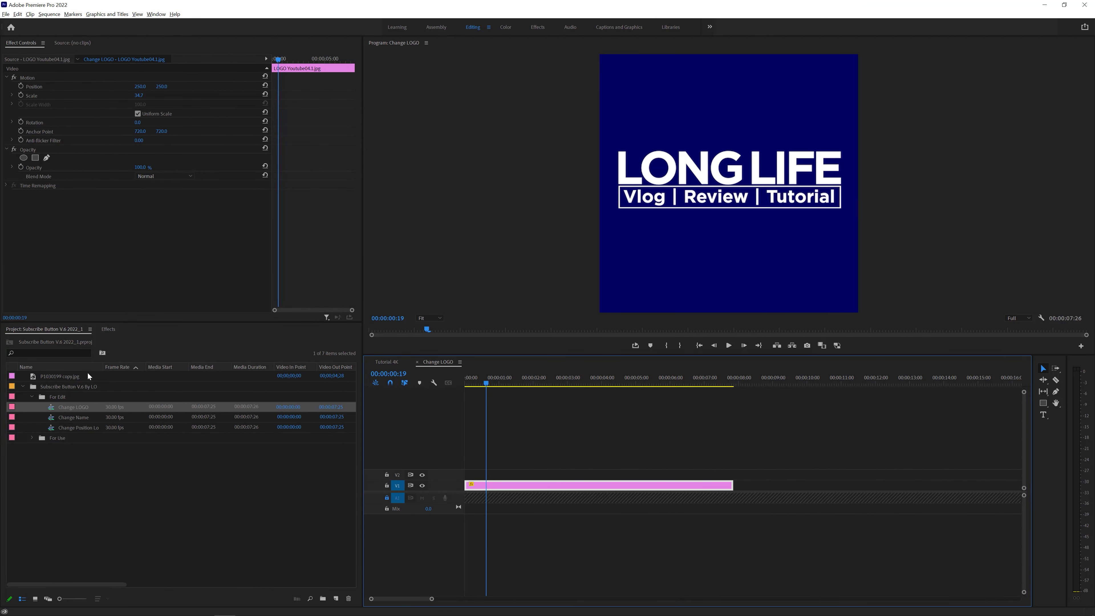
- Place the photo on V2 above the logo, extend it to sequence length, and hide V1
drag(77, 377, 452, 475)
drag(636, 475, 786, 488)
click(691, 486)
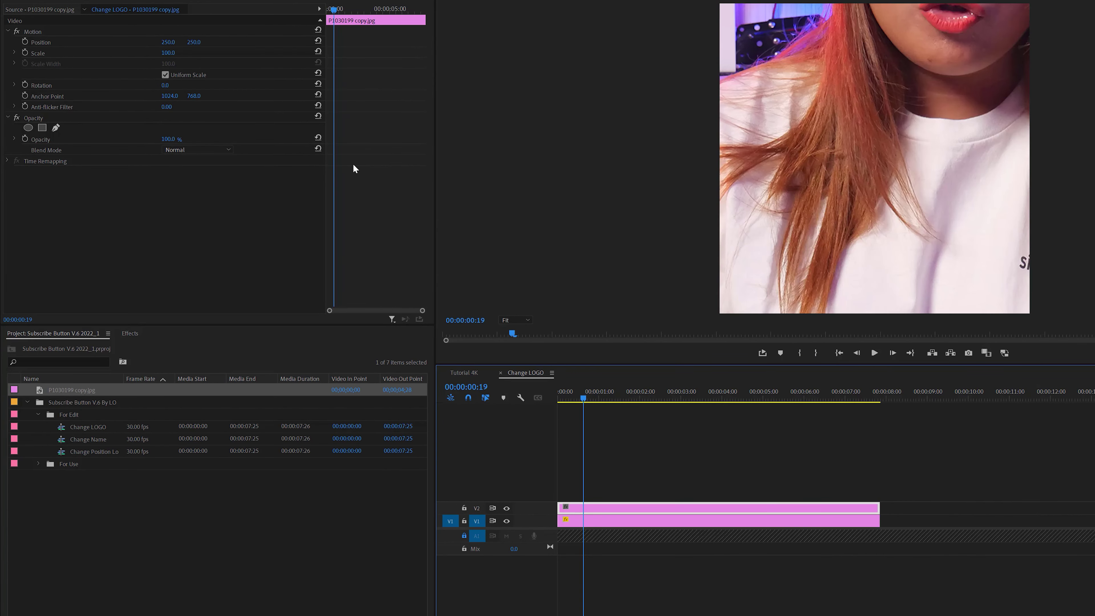
click(648, 522)
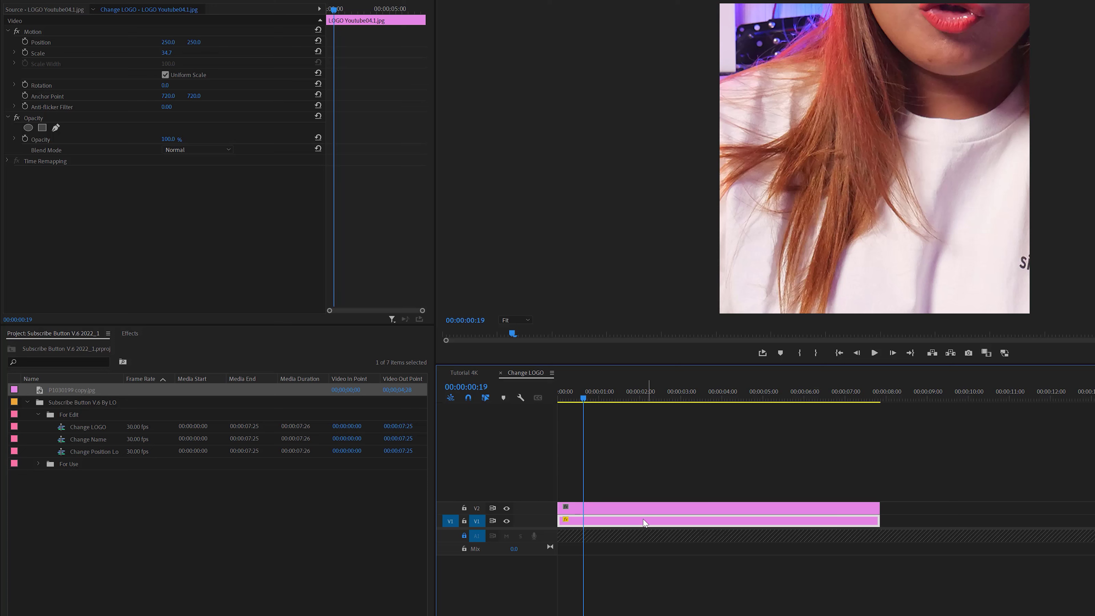
click(507, 521)
click(592, 509)
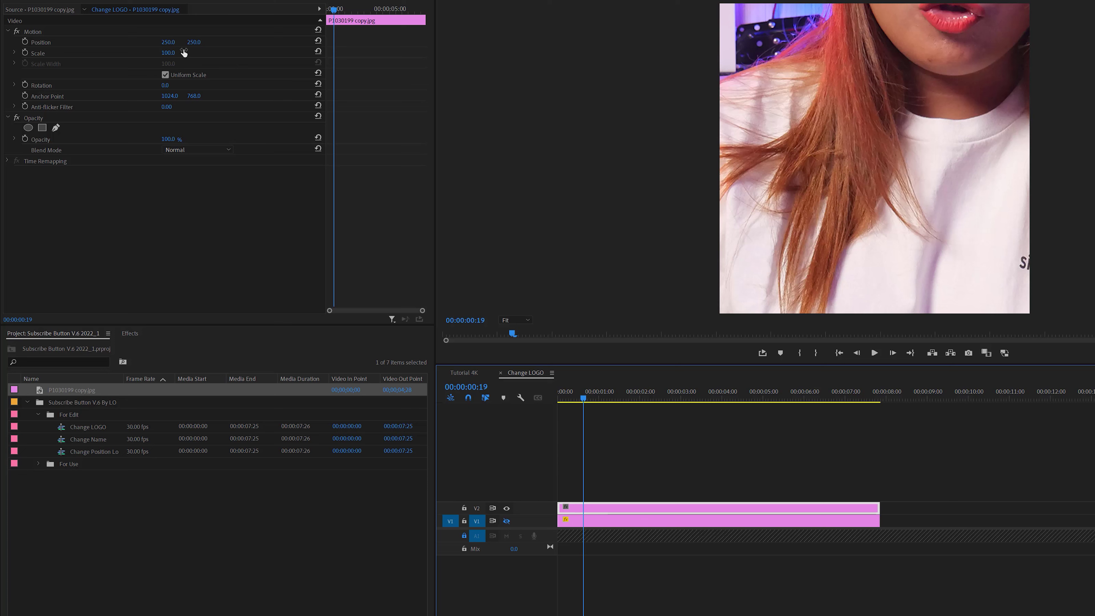
- Set the photo's Scale to 33 and Position X to 221, then close Change LOGO
click(168, 53)
text(56)
key(Return)
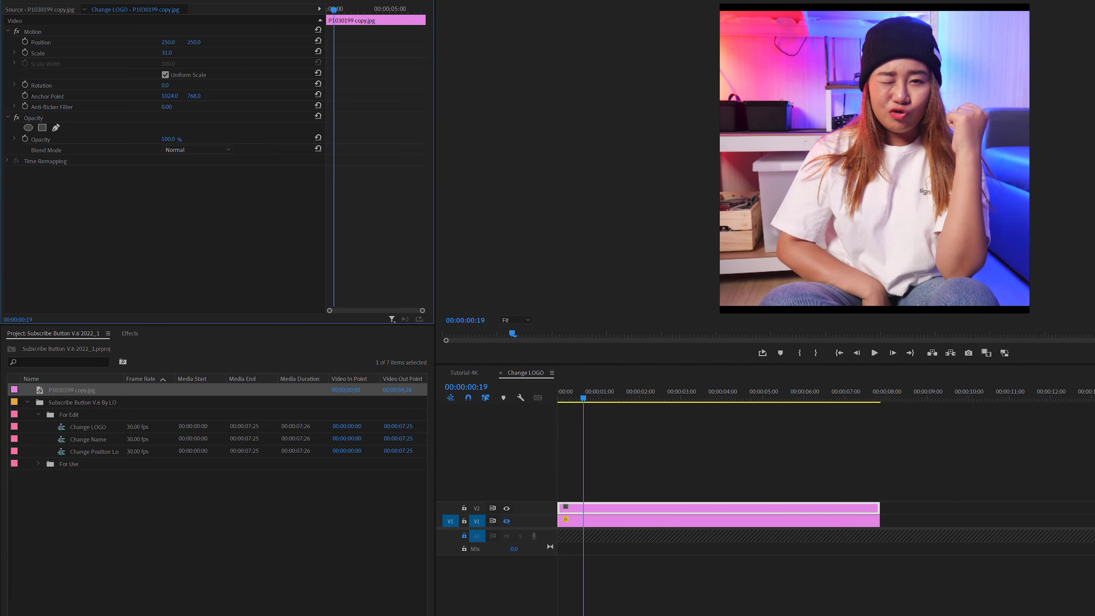
click(176, 53)
key(Up)
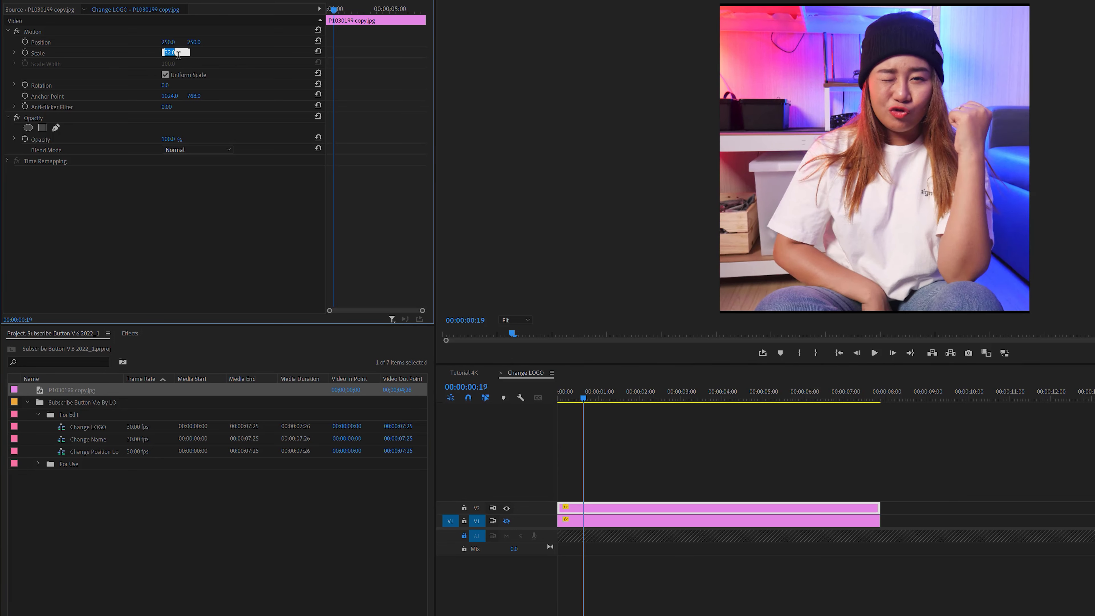
key(Up)
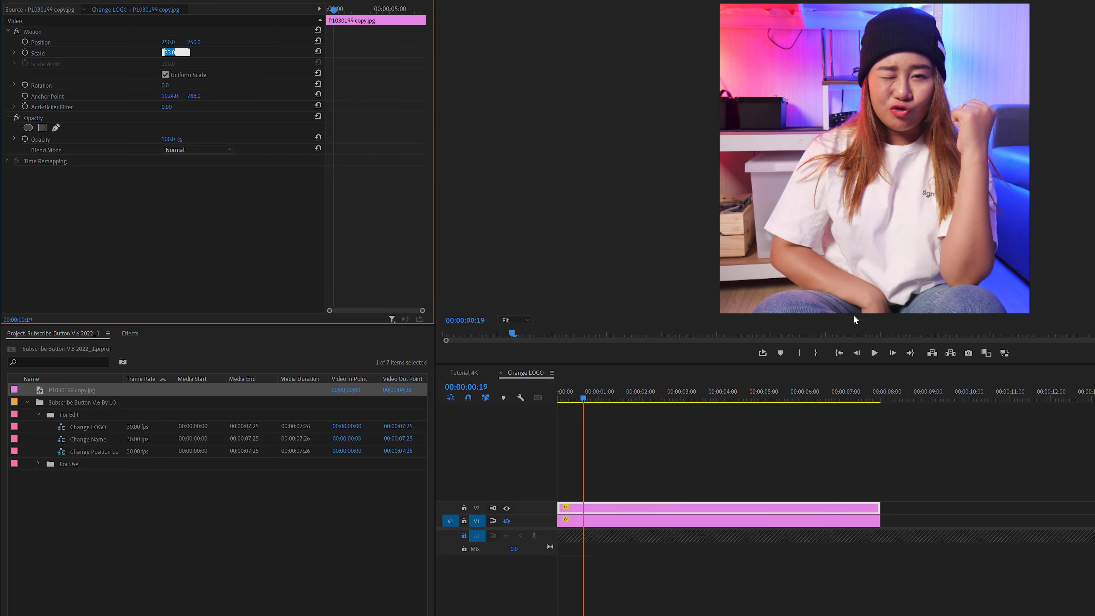
drag(179, 42, 167, 41)
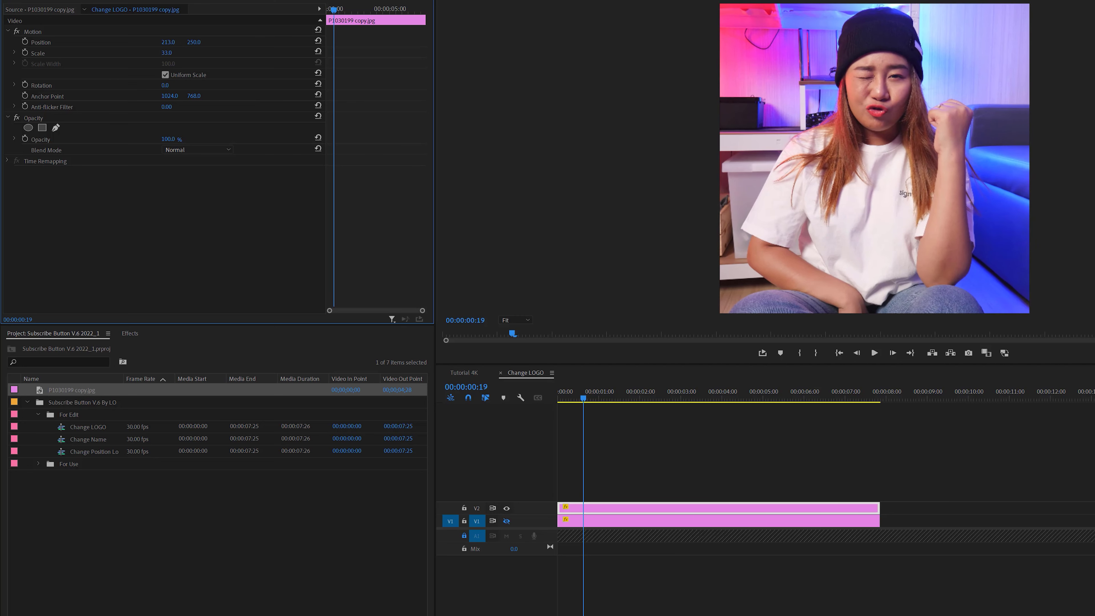
key(Up)
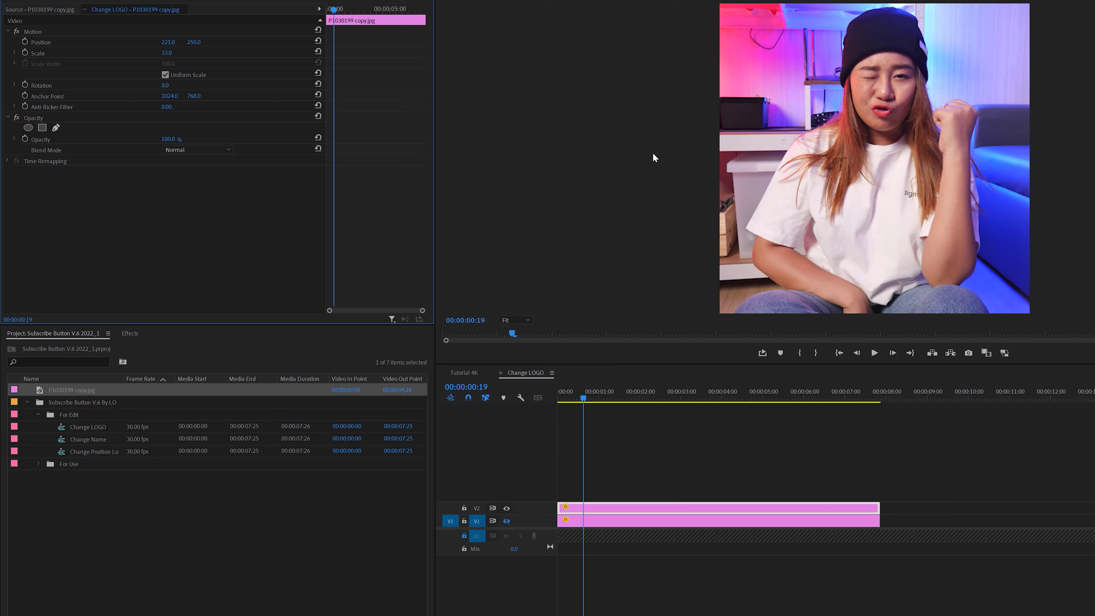
click(500, 372)
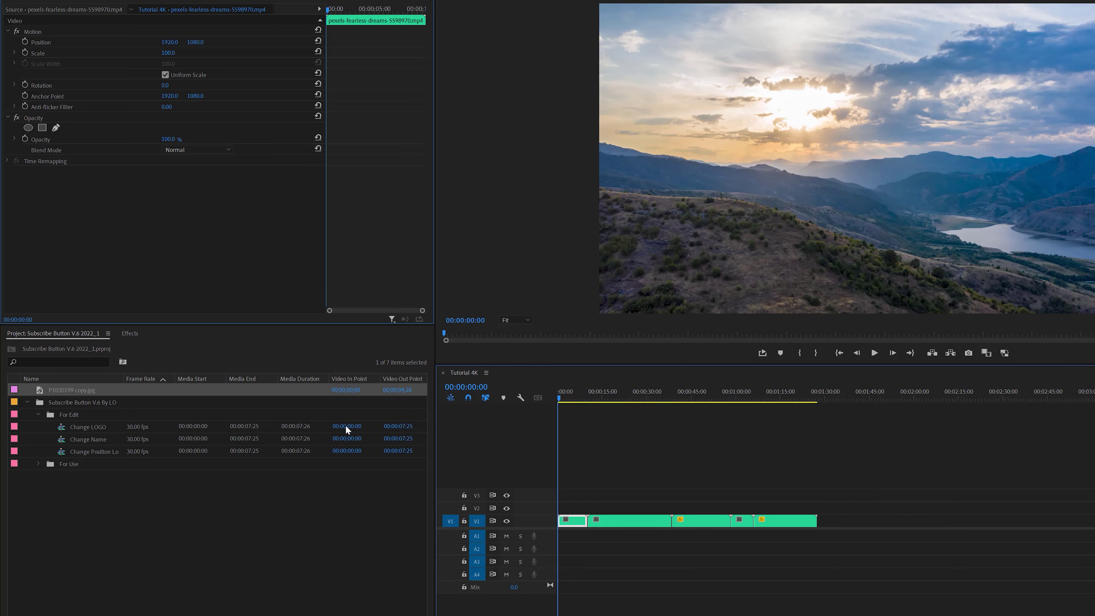
- Open the Change Name sequence in the Graphics workspace and expand its text settings
double_click(62, 440)
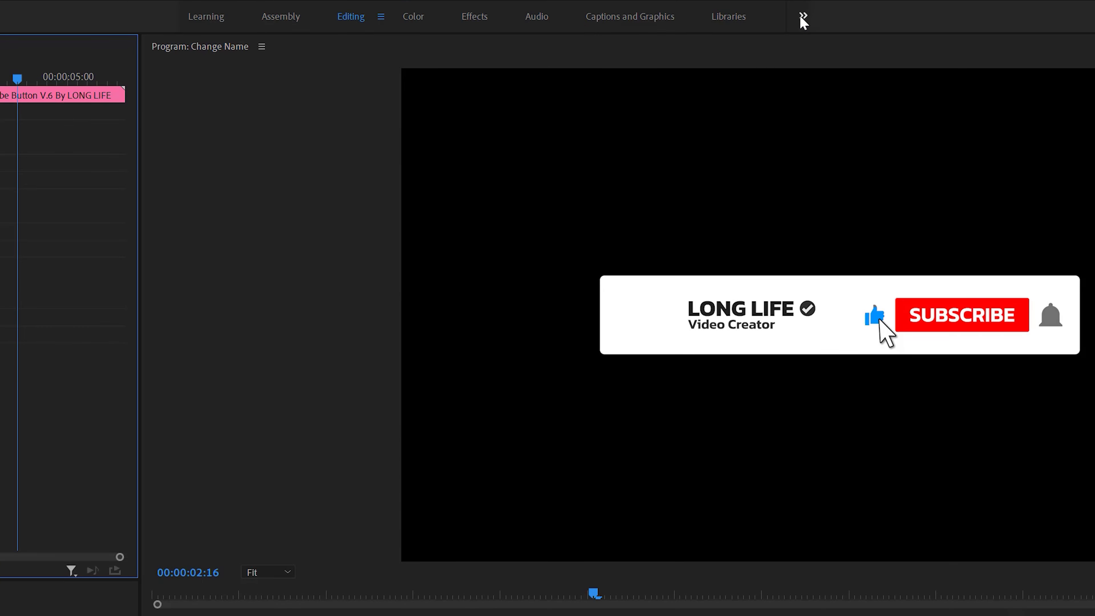
click(801, 18)
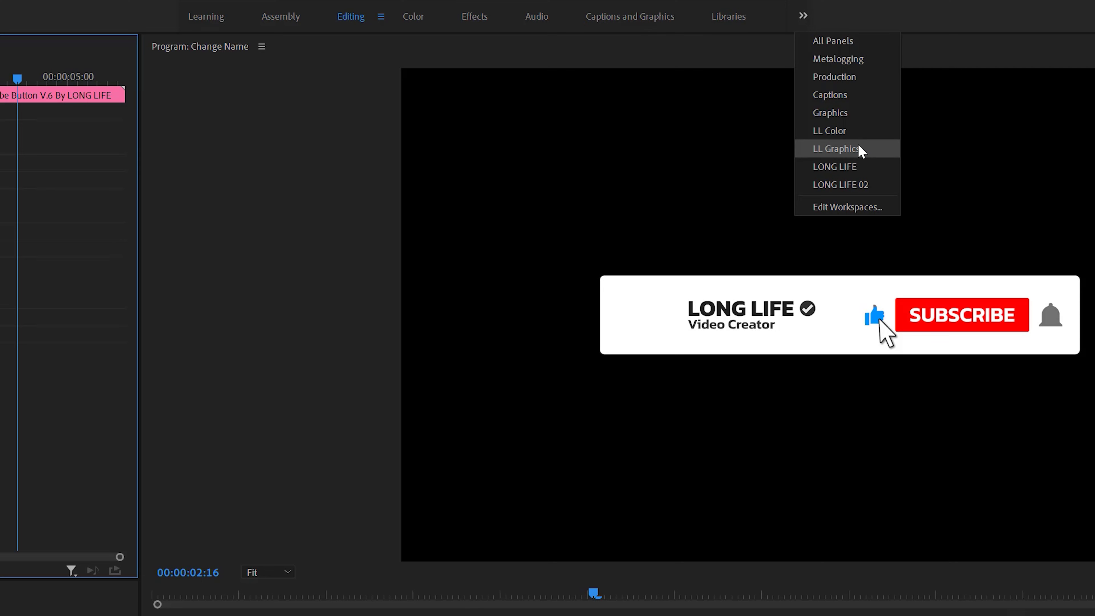
click(840, 114)
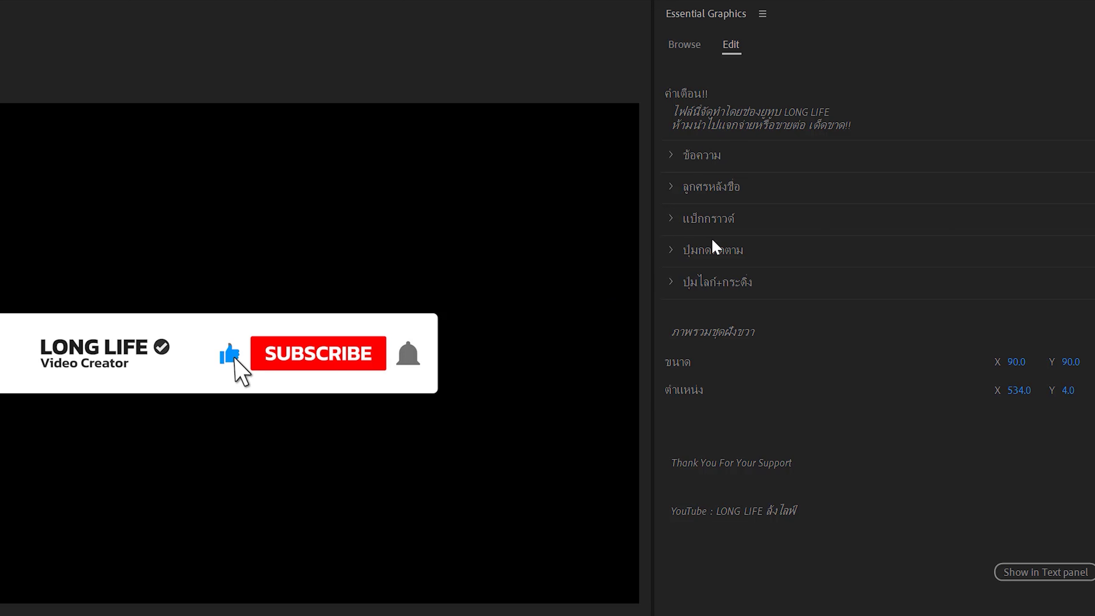
click(674, 163)
- Change the title to NAM LEMON in Poppins Black, size 90
click(740, 210)
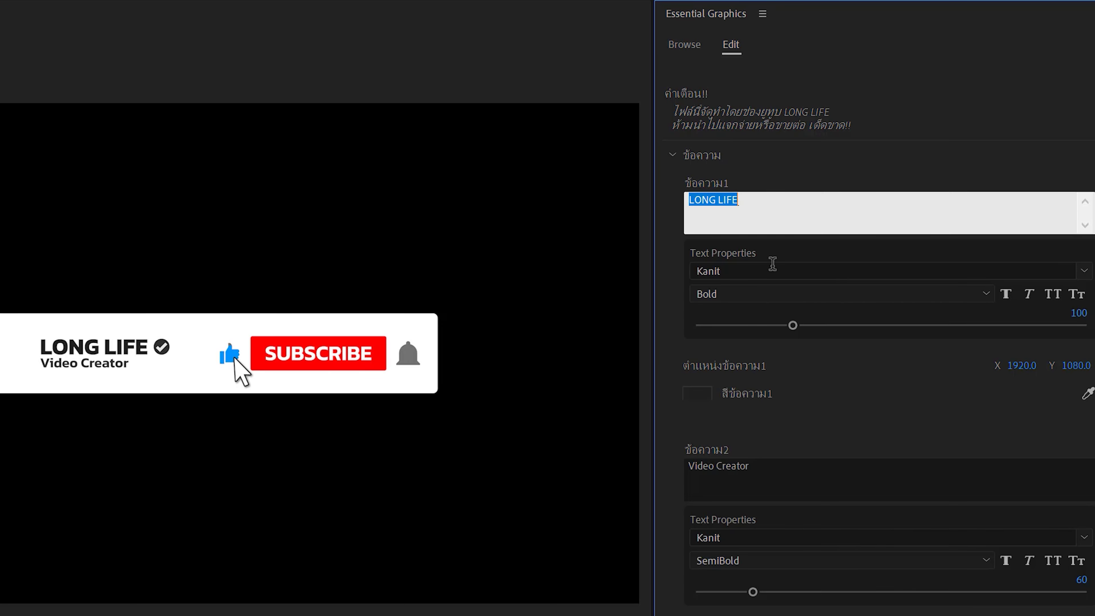
text(NAM LEMON)
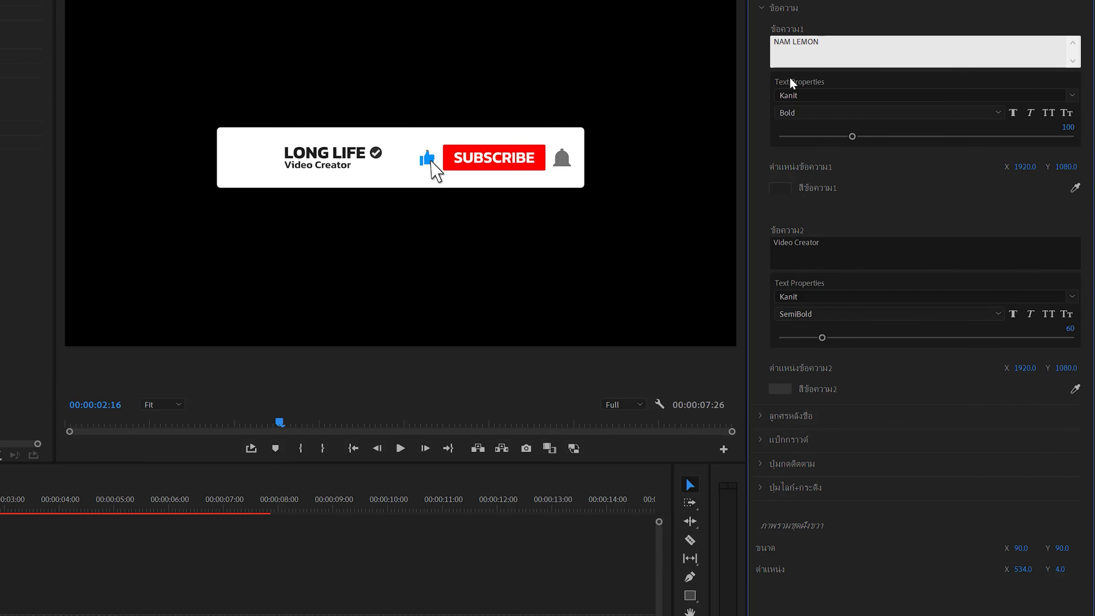
key(Escape)
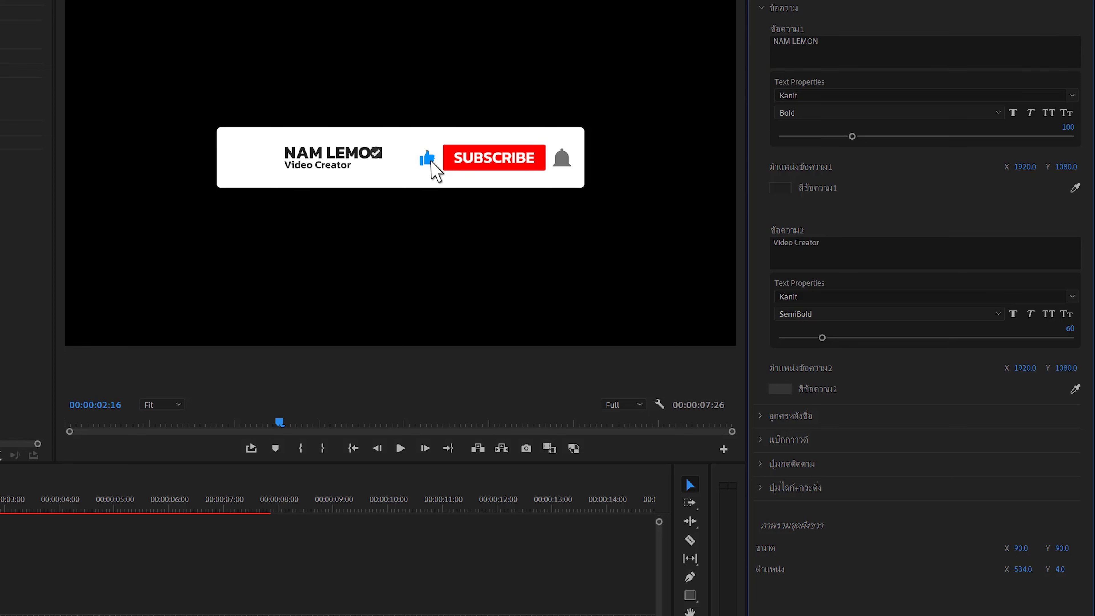
click(826, 94)
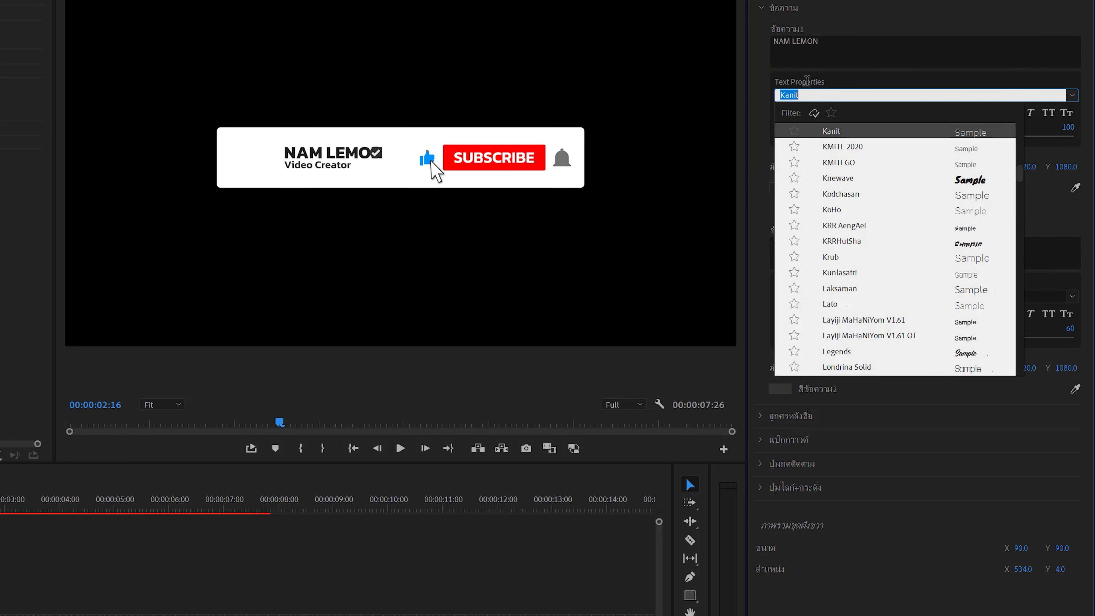
text(popp)
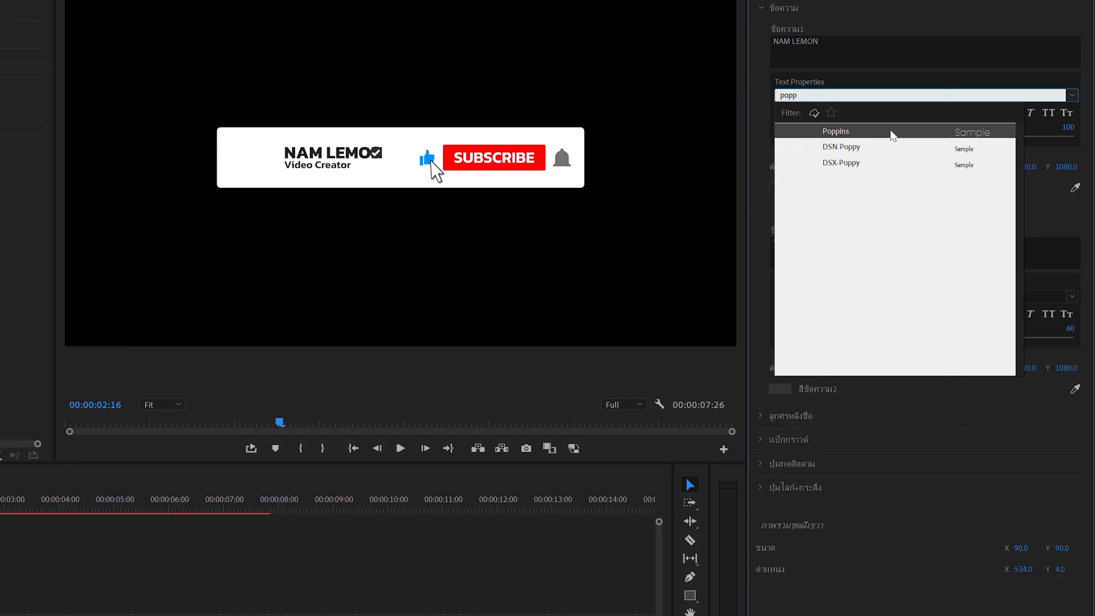
click(889, 132)
click(880, 113)
click(831, 367)
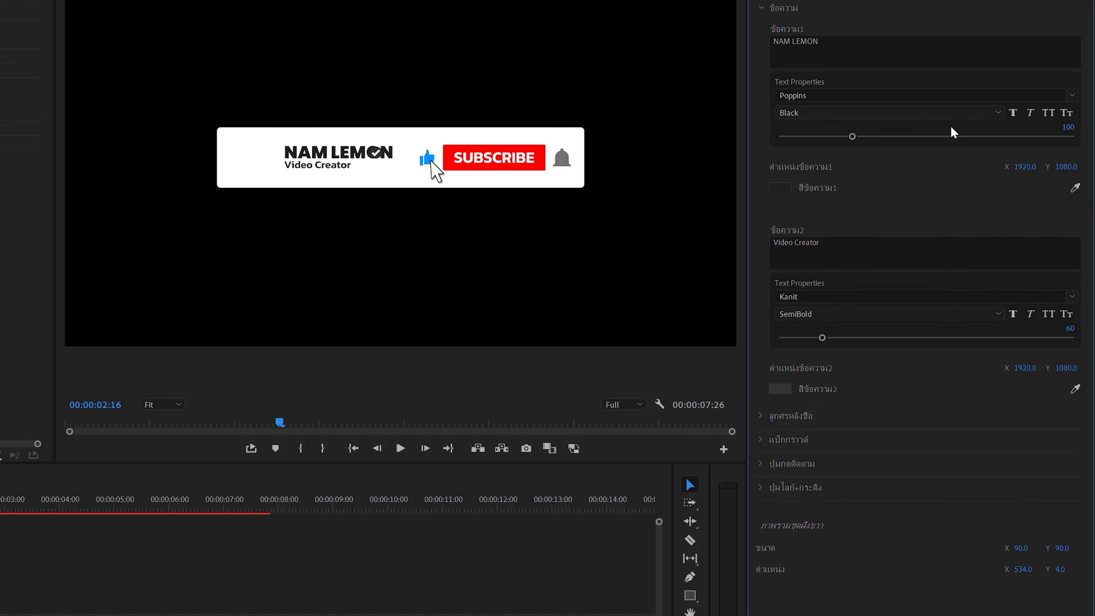
click(1067, 126)
text(90)
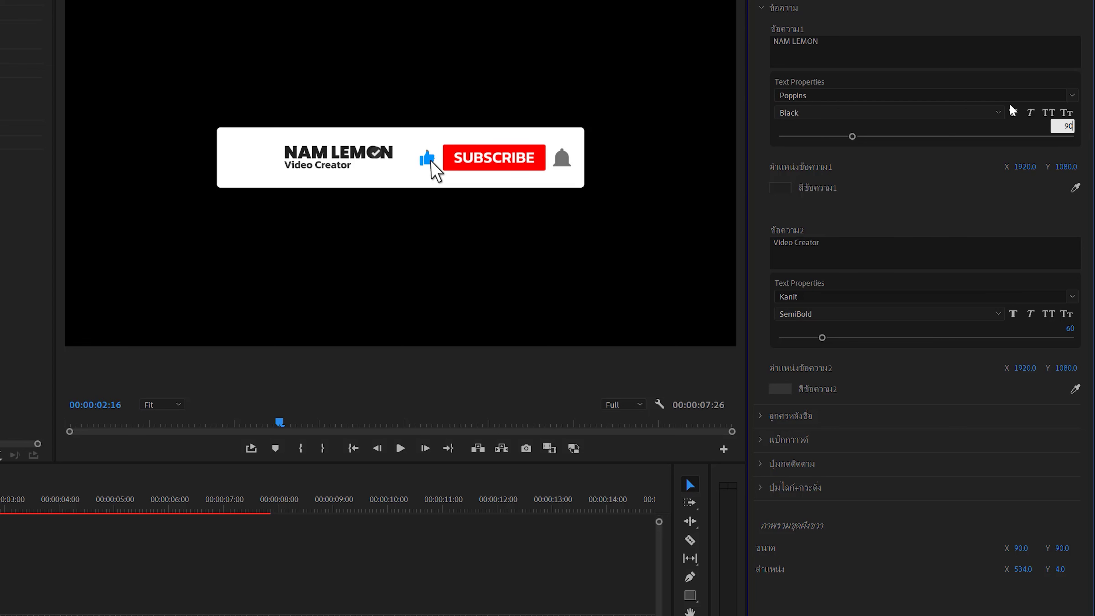
key(Return)
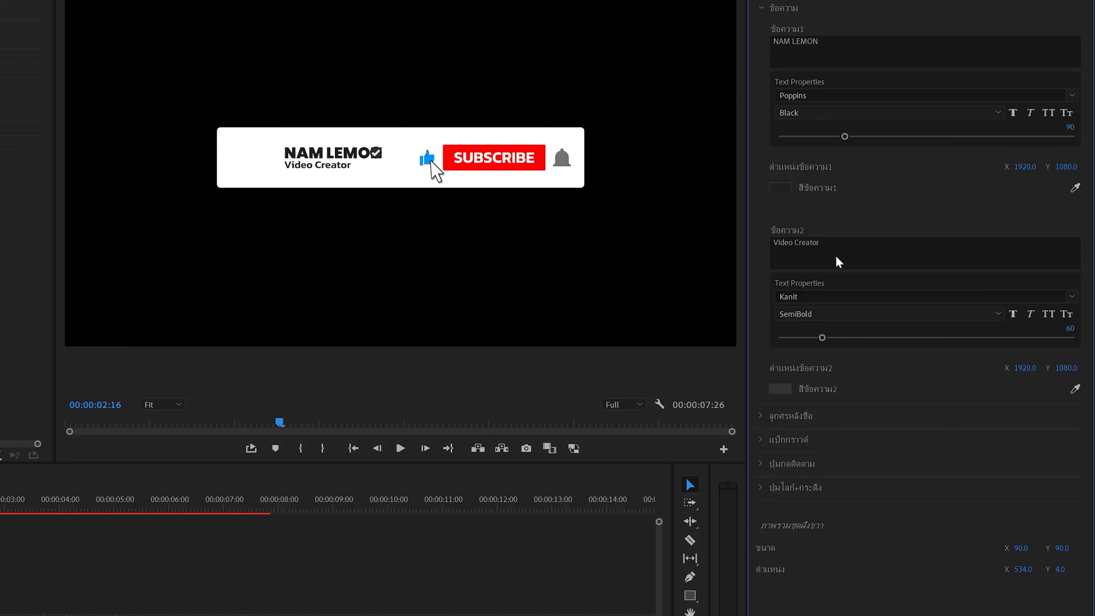
- Change the subtitle to 100K Subscribers in Poppins ExtraBold
click(836, 246)
text(1)
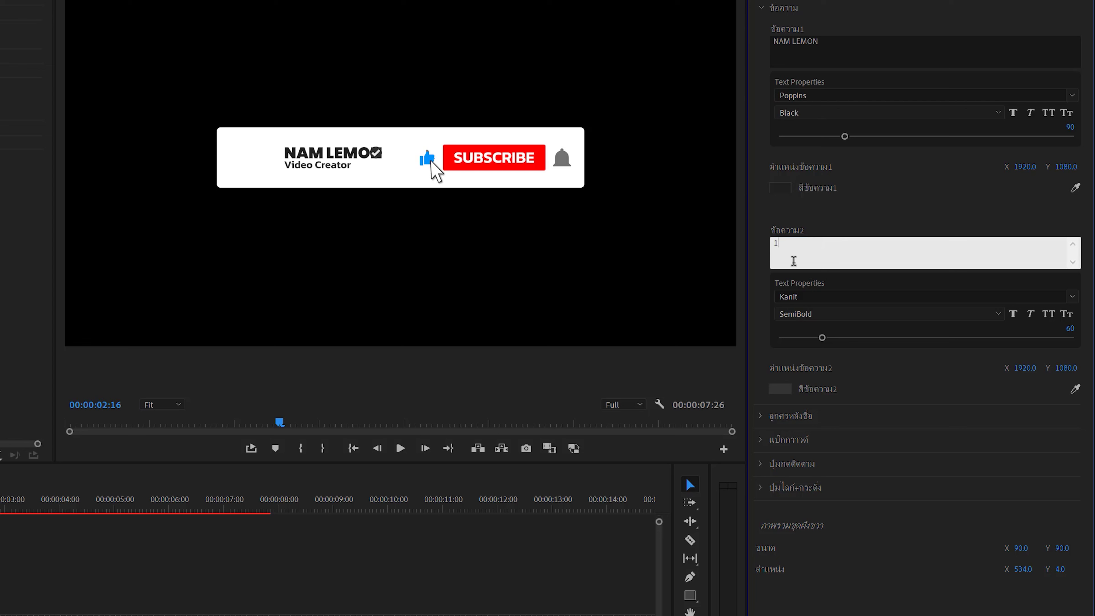
text(00K Su)
text(bscribers)
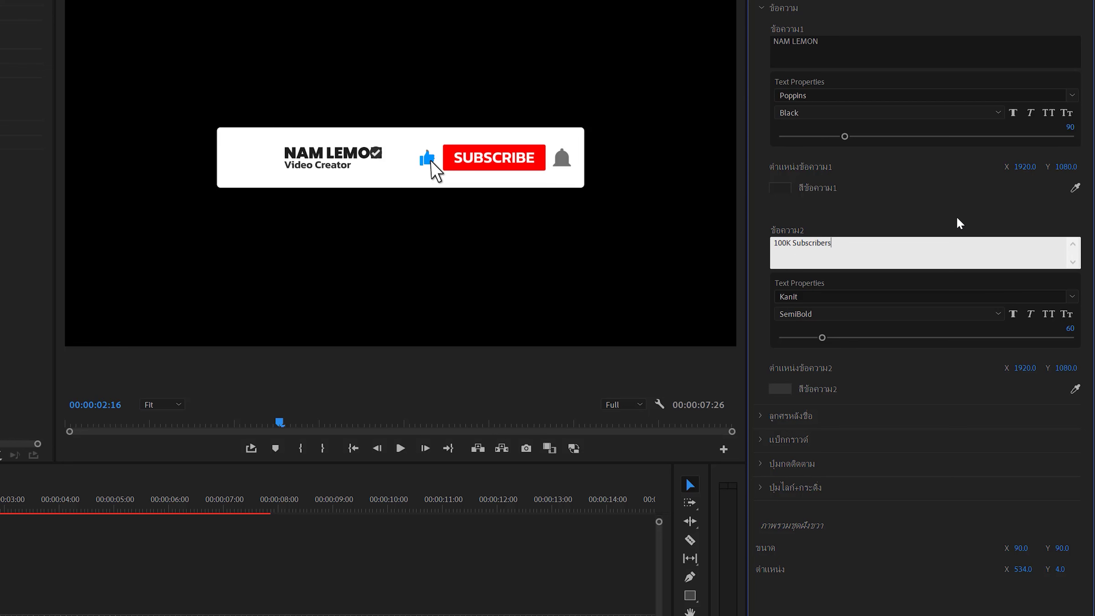
click(822, 297)
text(po)
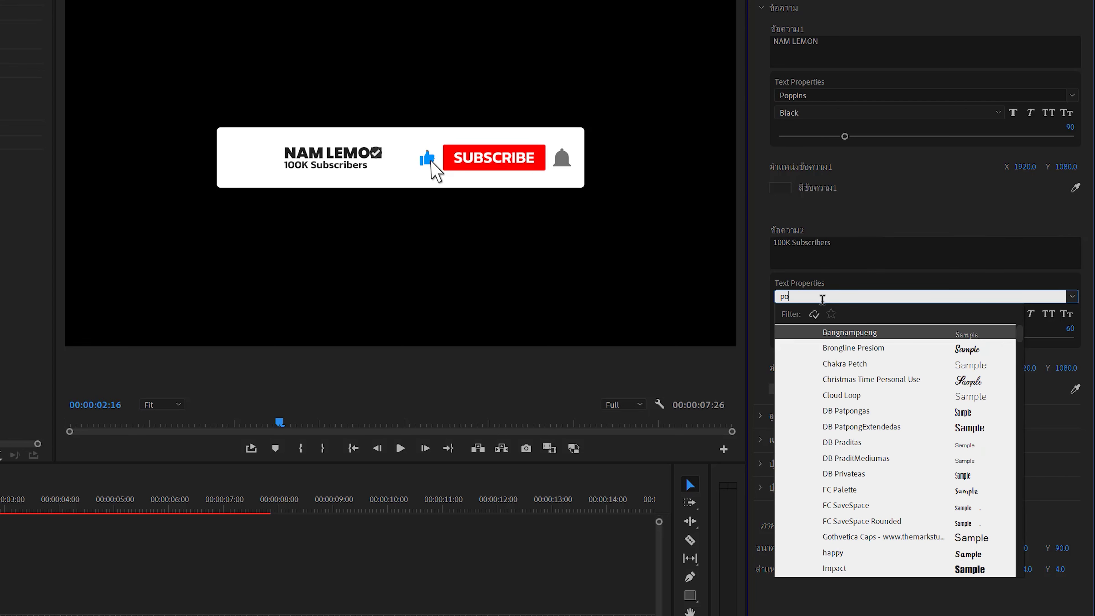
text(pp)
key(Return)
click(888, 313)
click(831, 479)
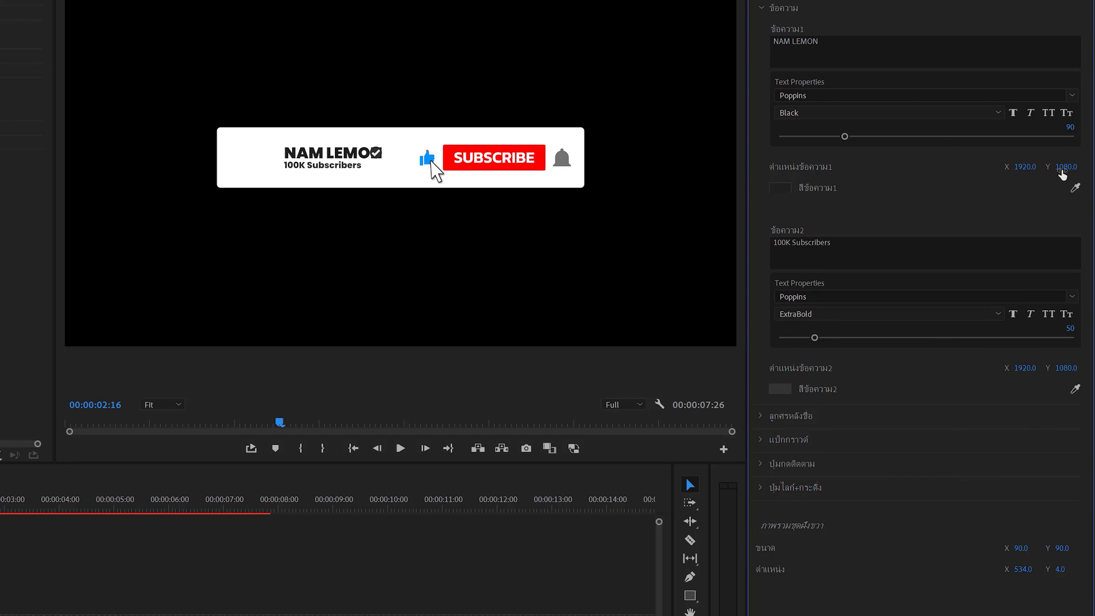
- Move NAM LEMON to position 1829, 1078 and shift 100K Subscribers to X 1834
drag(1062, 174, 1046, 174)
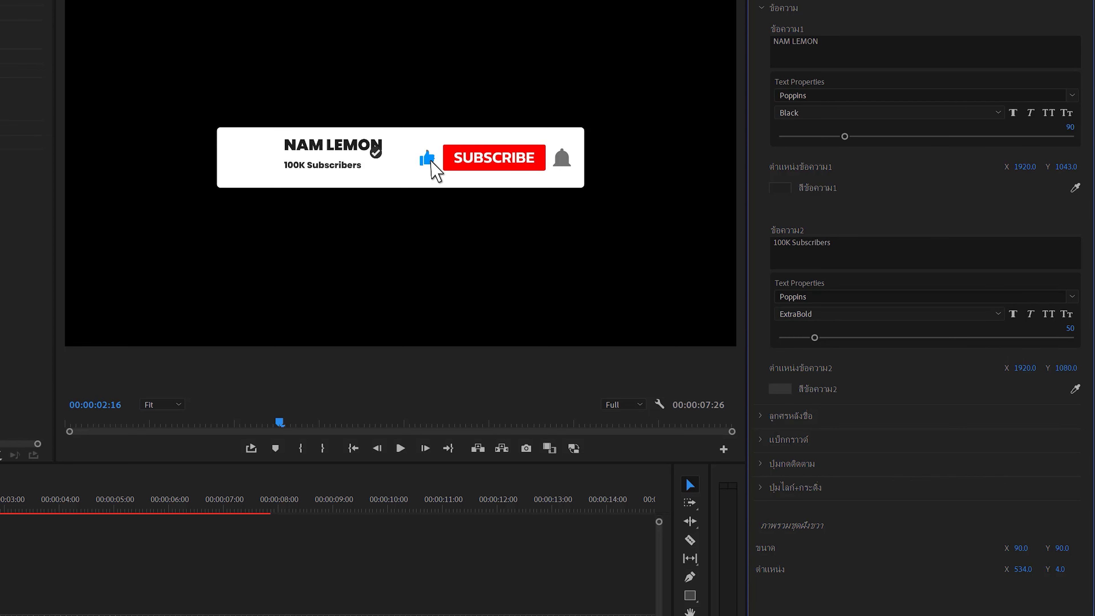
key(ctrl+z)
drag(1062, 167, 1052, 168)
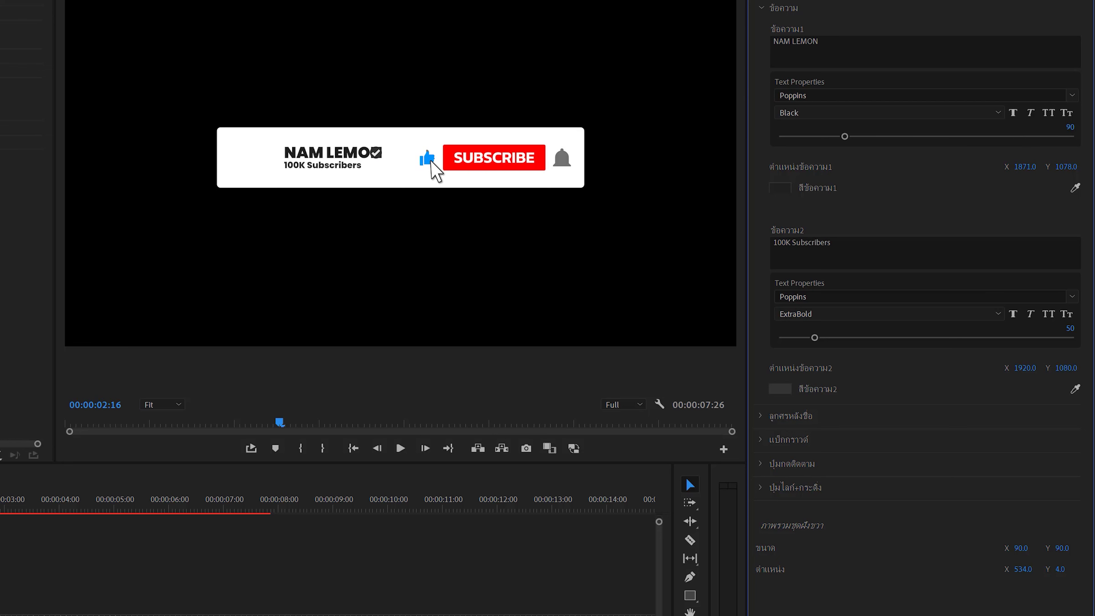
drag(1025, 166, 1003, 167)
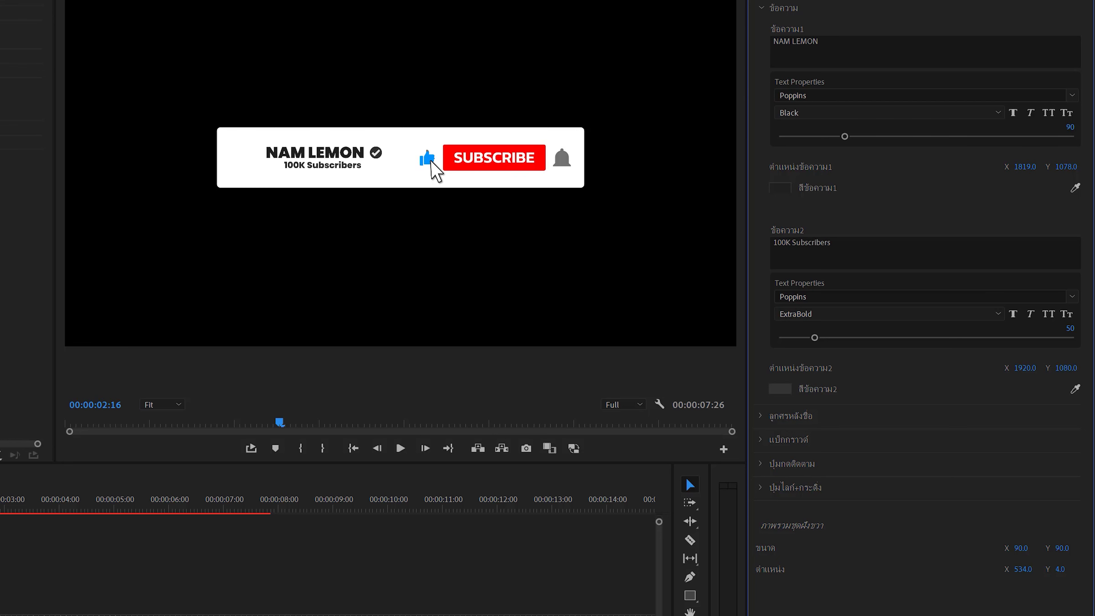
drag(1025, 166, 1034, 167)
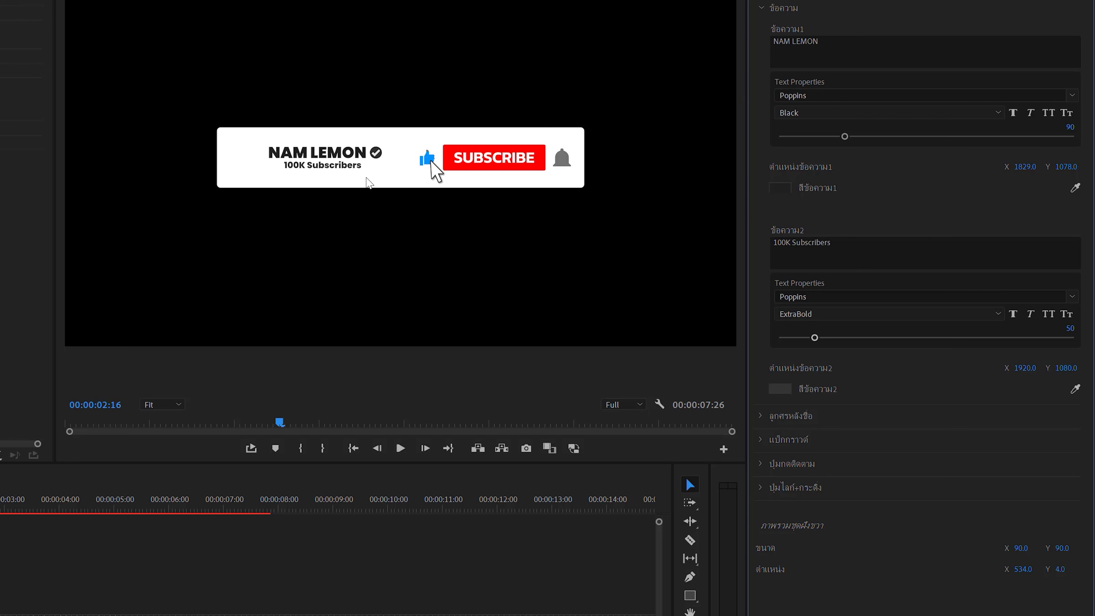
mouse_move(1025, 368)
mouse_down()
mouse_move(998, 367)
mouse_move(1016, 368)
mouse_up()
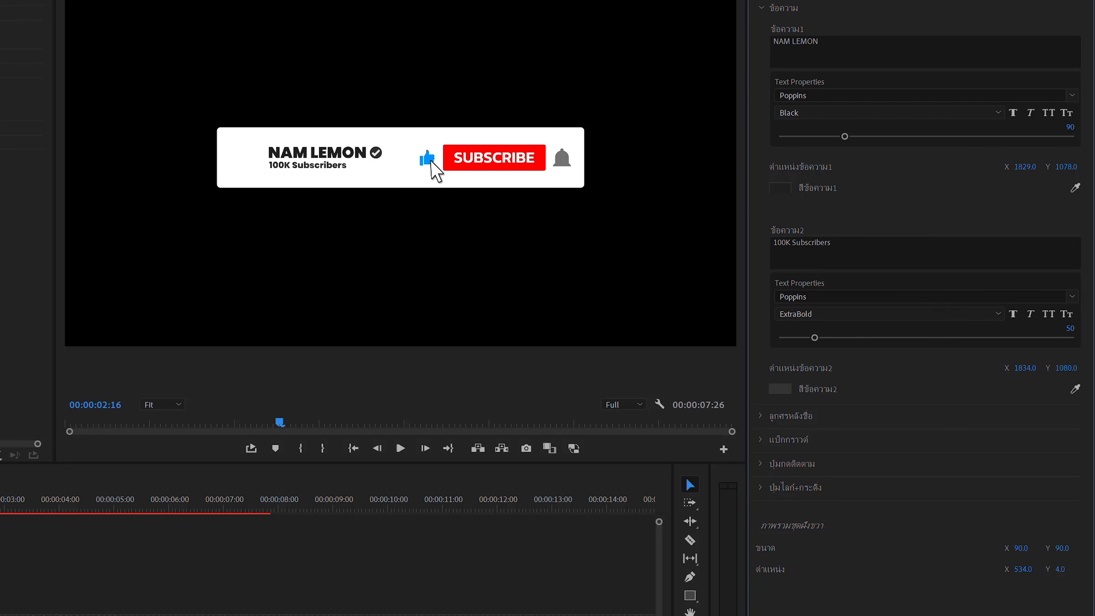
- Move the check mark beside NAM LEMON and trial its size, glow and a cyan circle
click(764, 9)
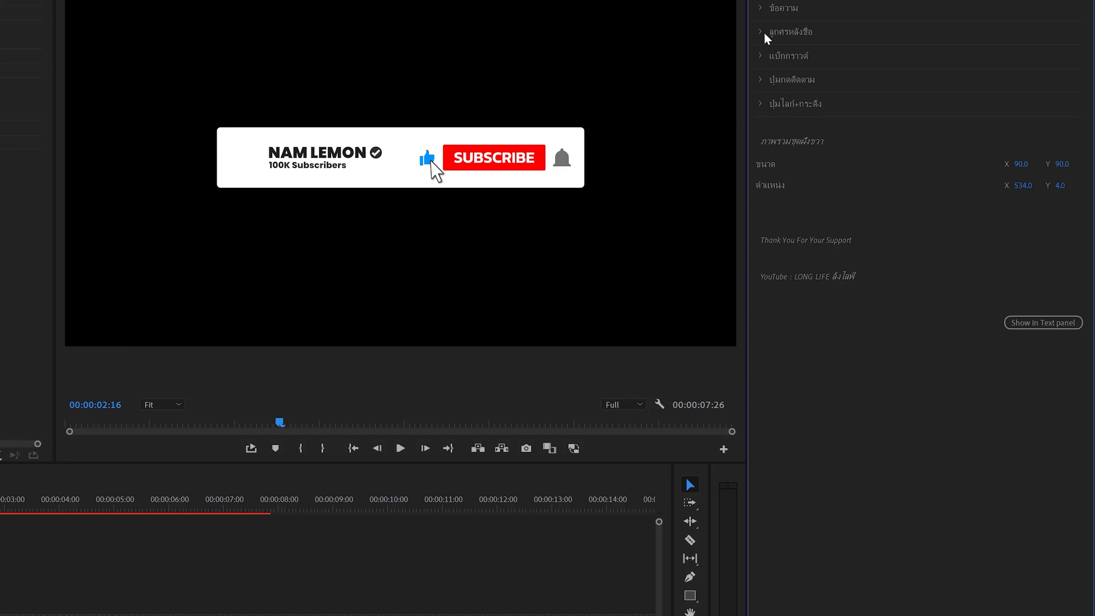
click(765, 34)
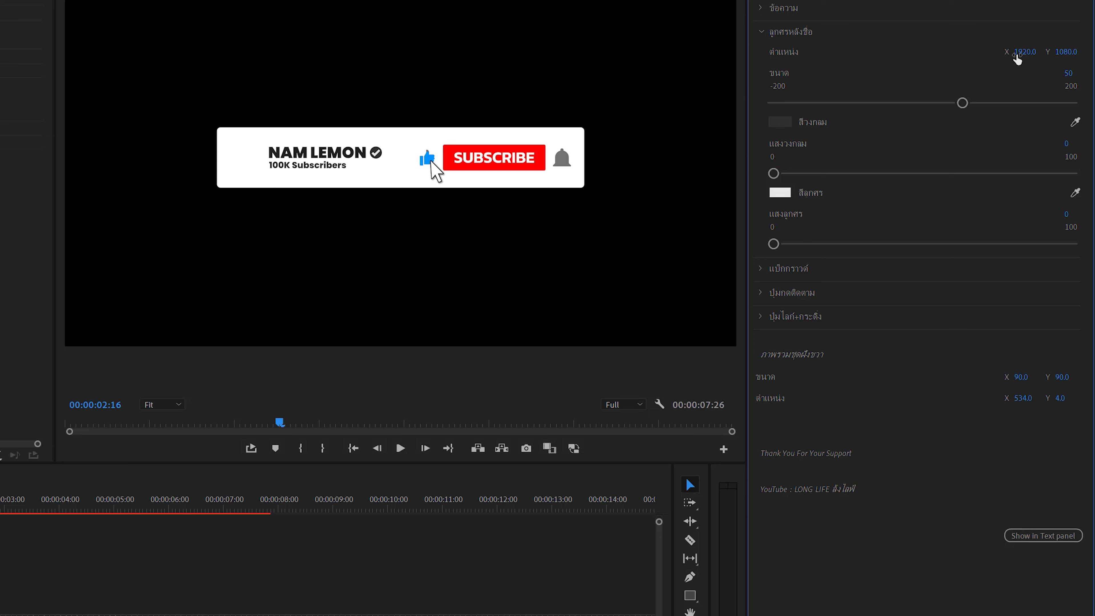
mouse_move(1024, 52)
mouse_down()
mouse_move(1091, 52)
mouse_move(784, 77)
mouse_up()
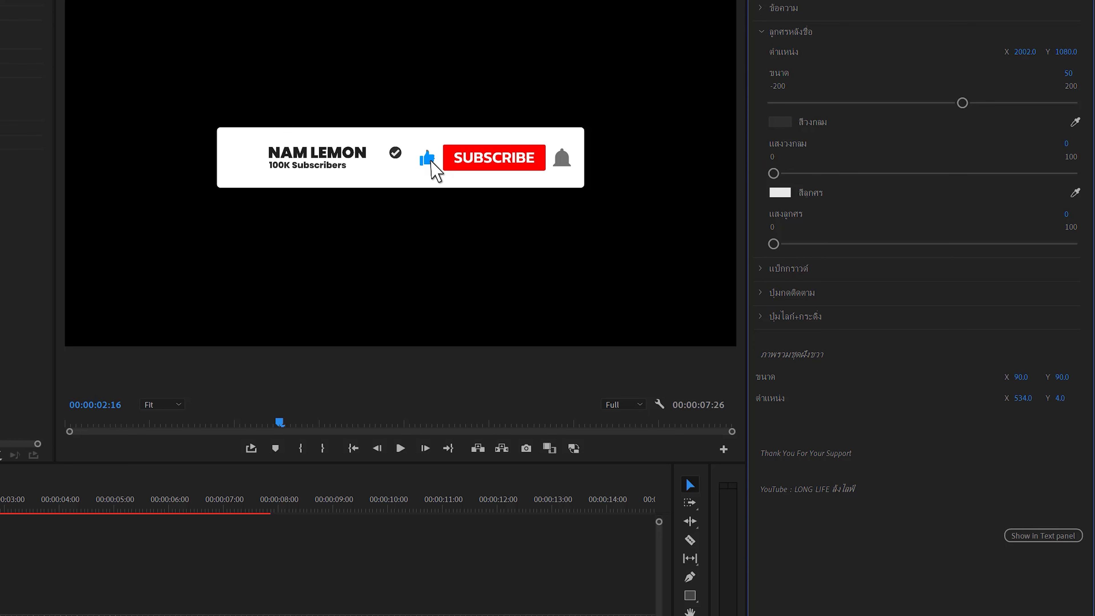
drag(964, 102, 1032, 103)
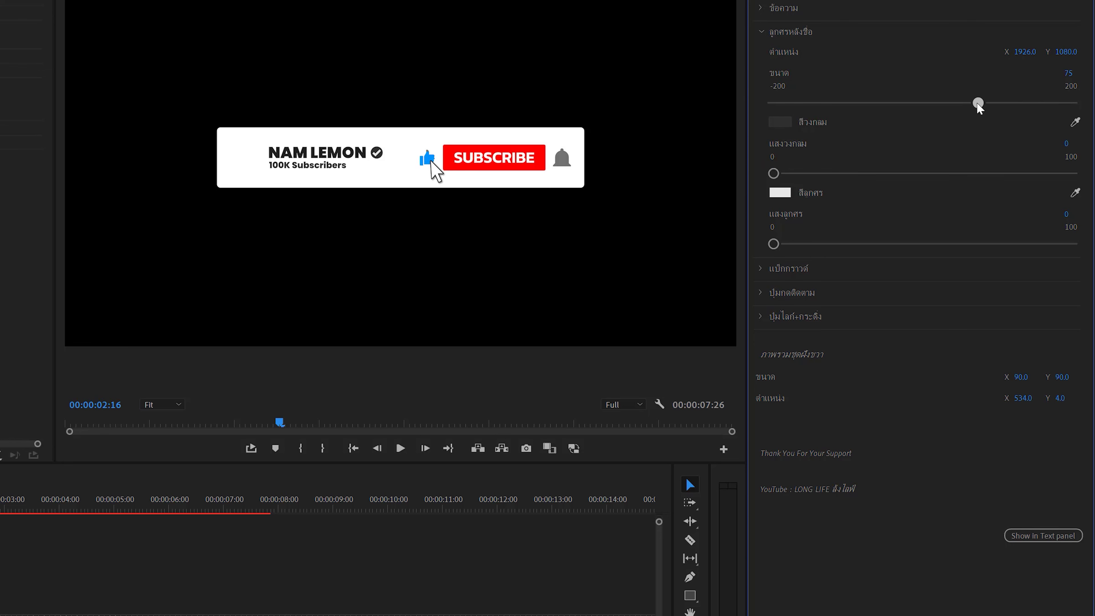
key(ctrl+z)
drag(790, 173, 1001, 173)
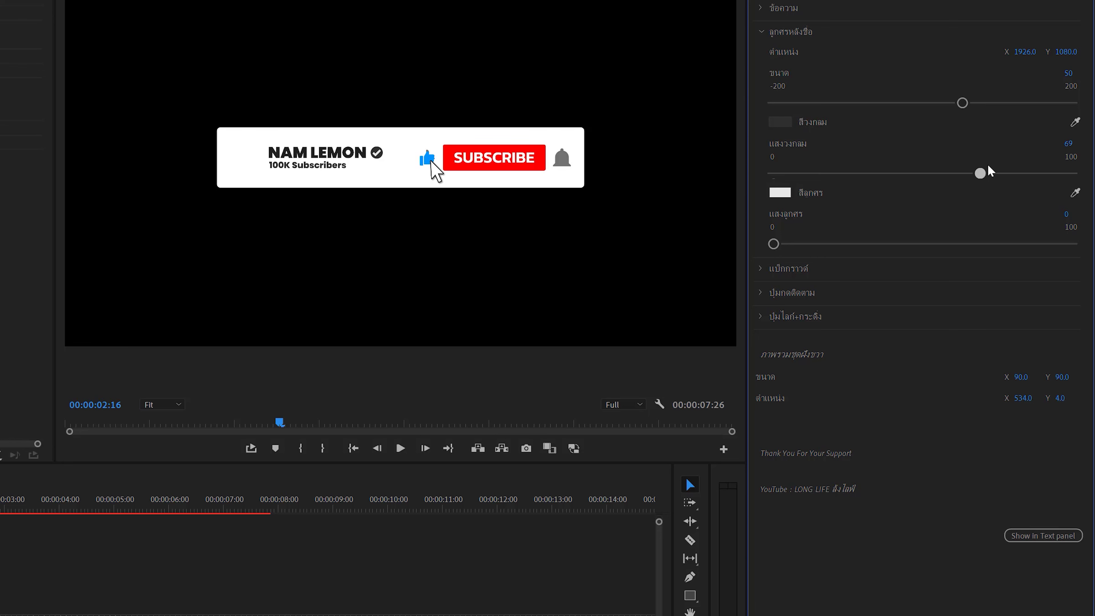
drag(909, 188, 821, 181)
click(781, 122)
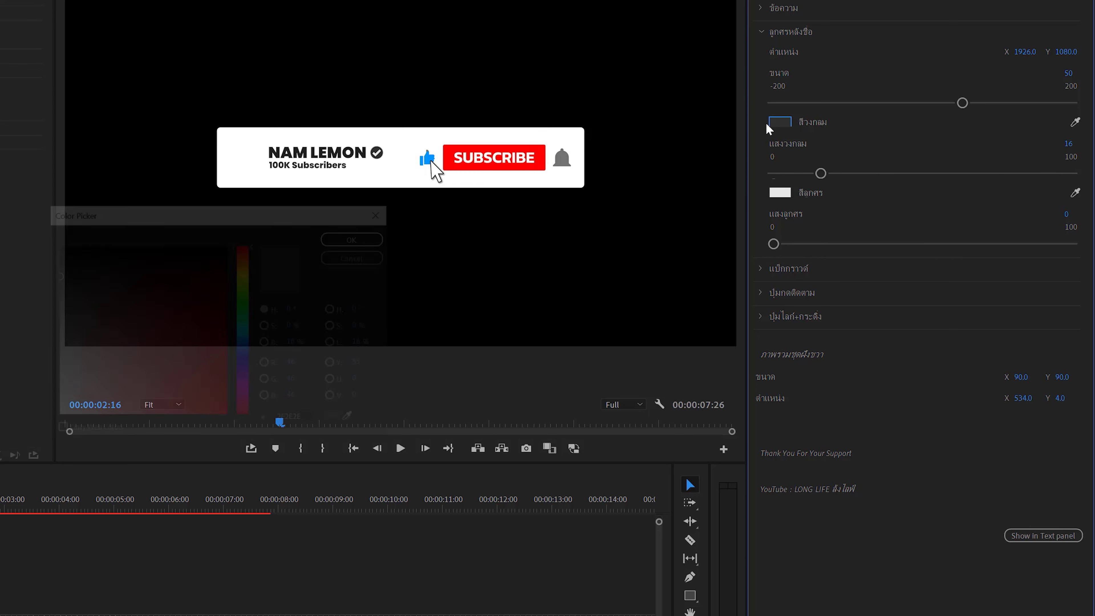
click(250, 338)
click(226, 247)
click(358, 237)
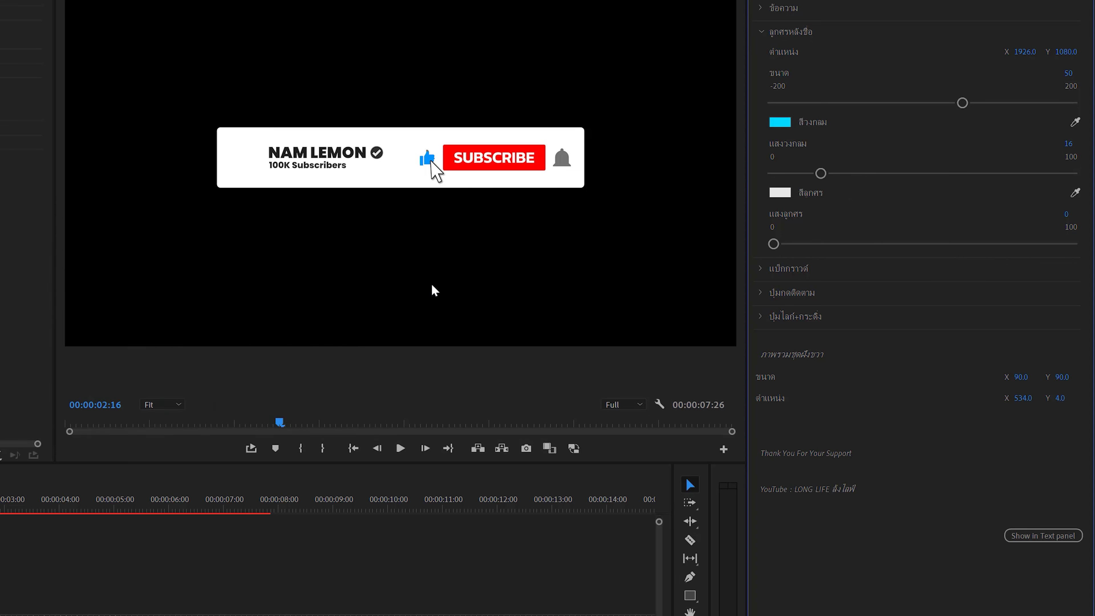
drag(820, 173, 1029, 172)
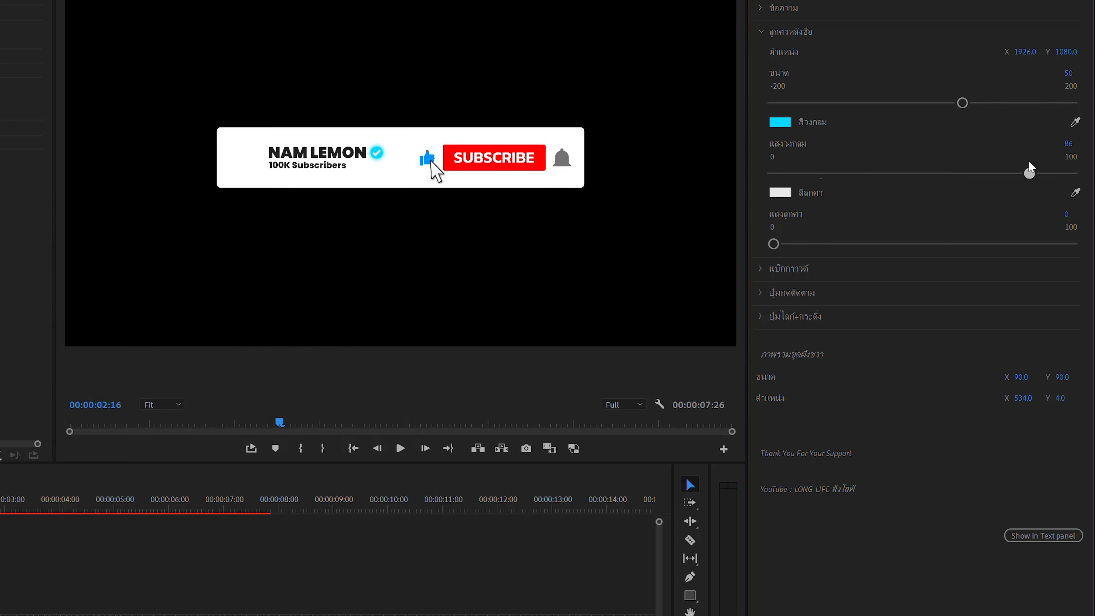
key(ctrl+z)
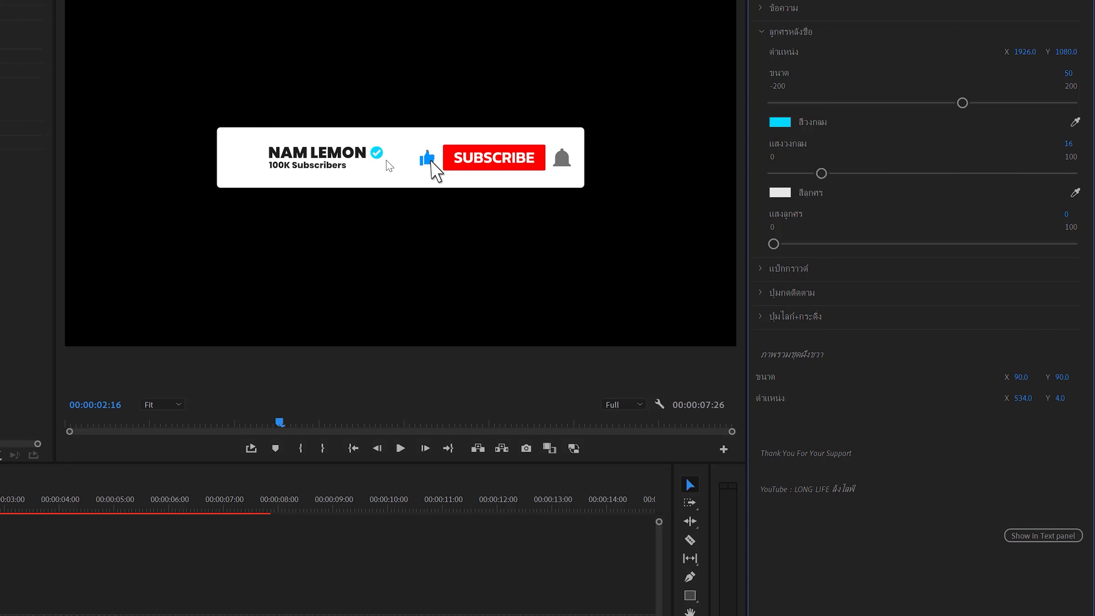
key(ctrl+z)
- Set both check mark glows to 0 and make the tick white
click(779, 192)
click(201, 359)
click(358, 236)
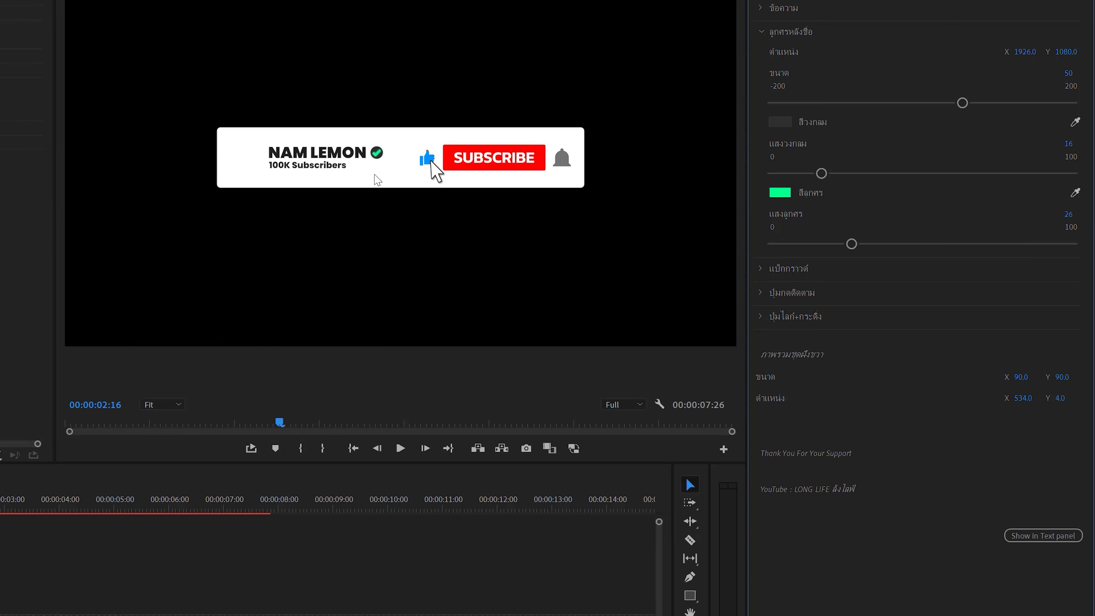
drag(809, 245, 771, 245)
drag(820, 173, 738, 181)
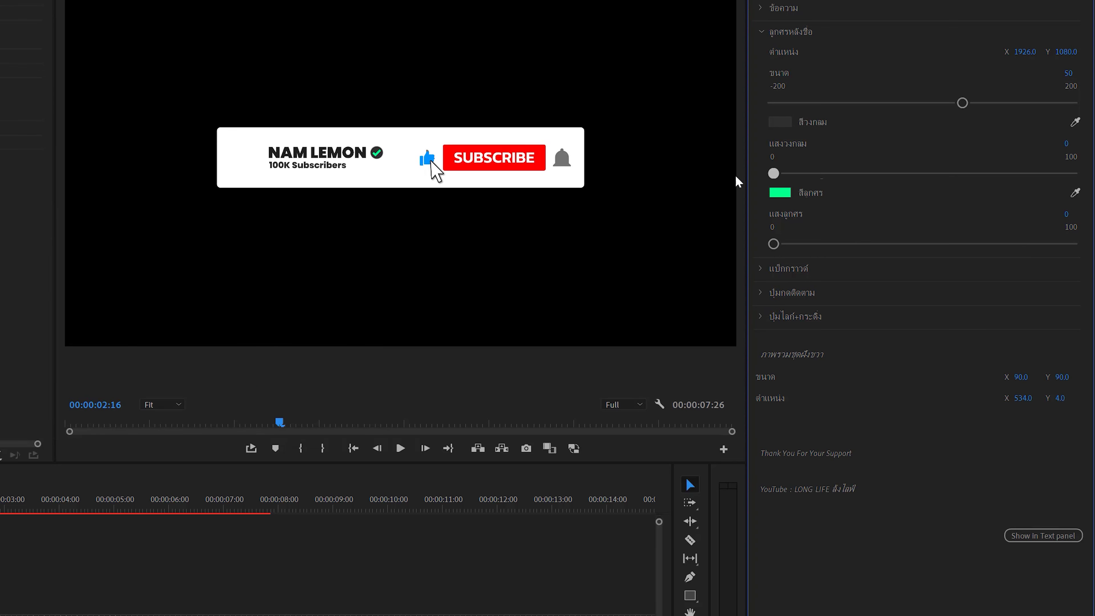
click(780, 192)
drag(56, 407, 18, 409)
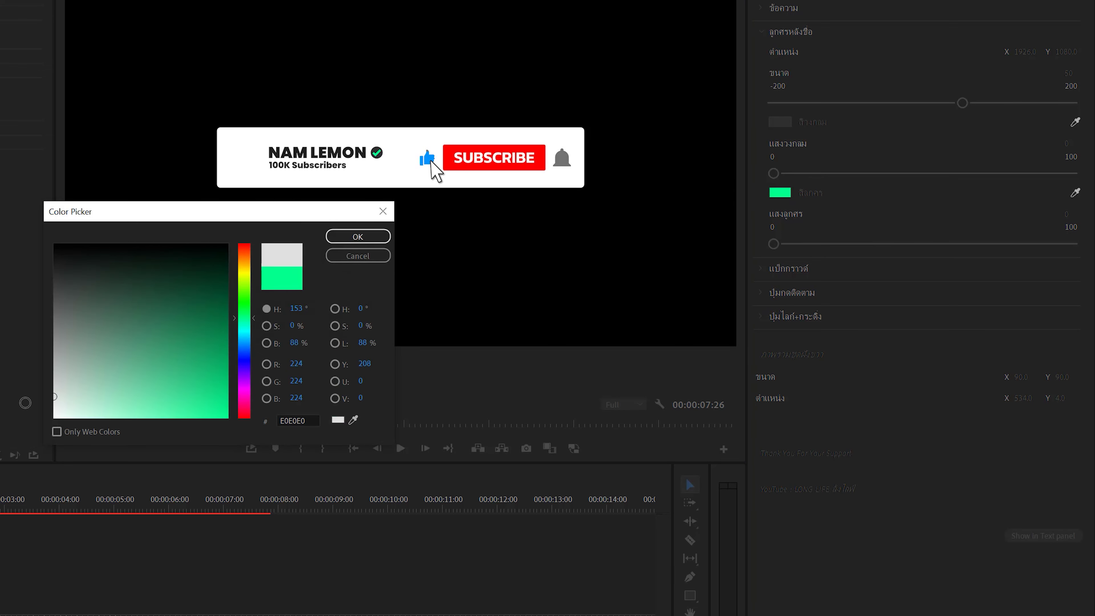
key(Return)
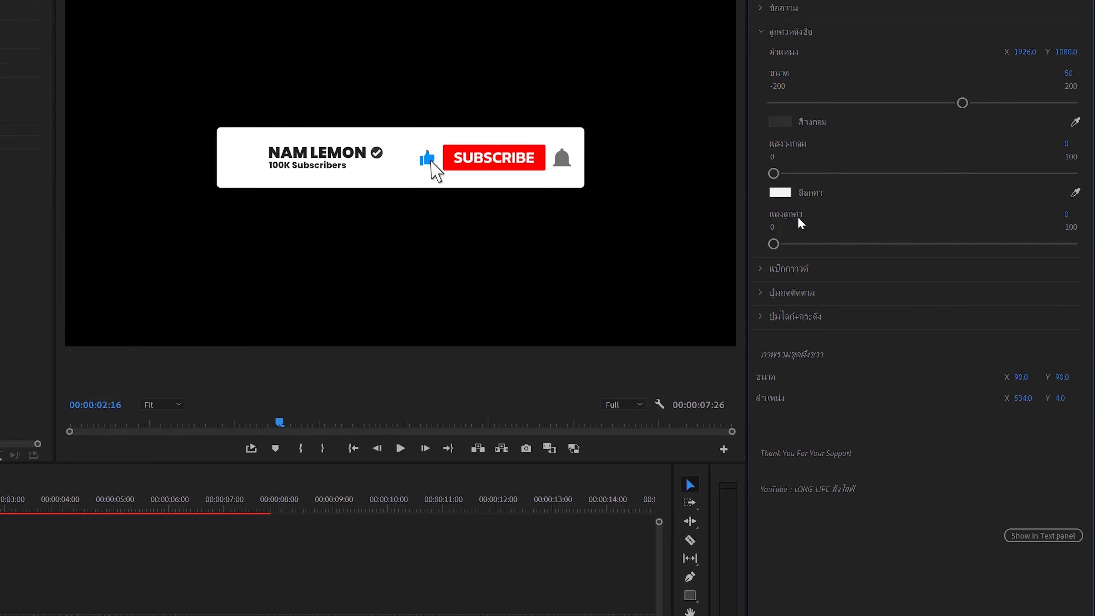
click(761, 31)
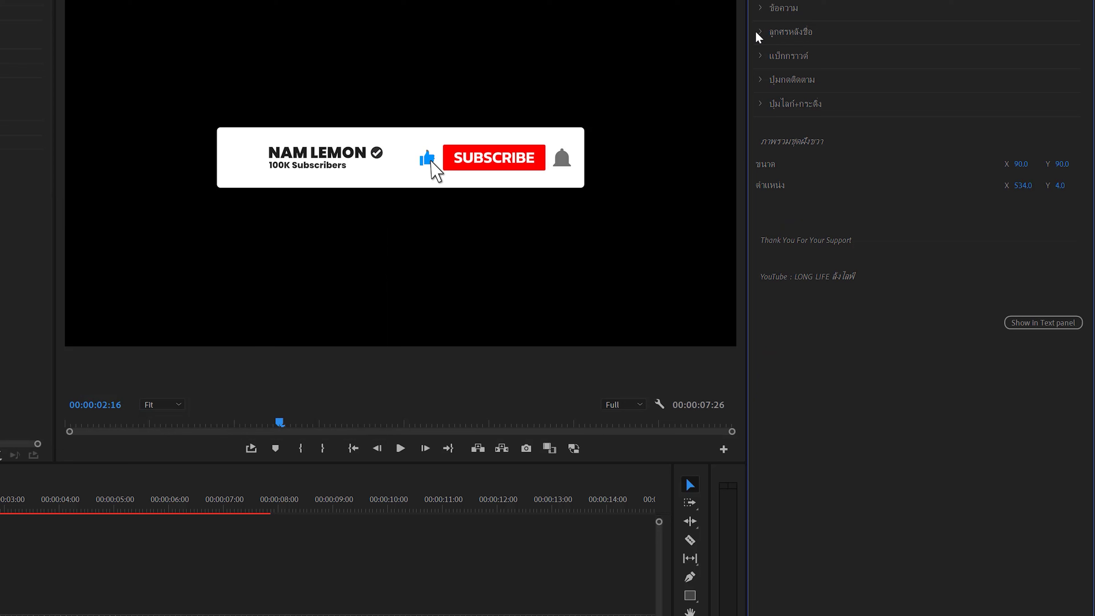
- Resize the white background banner behind the subscribe graphic to about 2366 wide
click(760, 56)
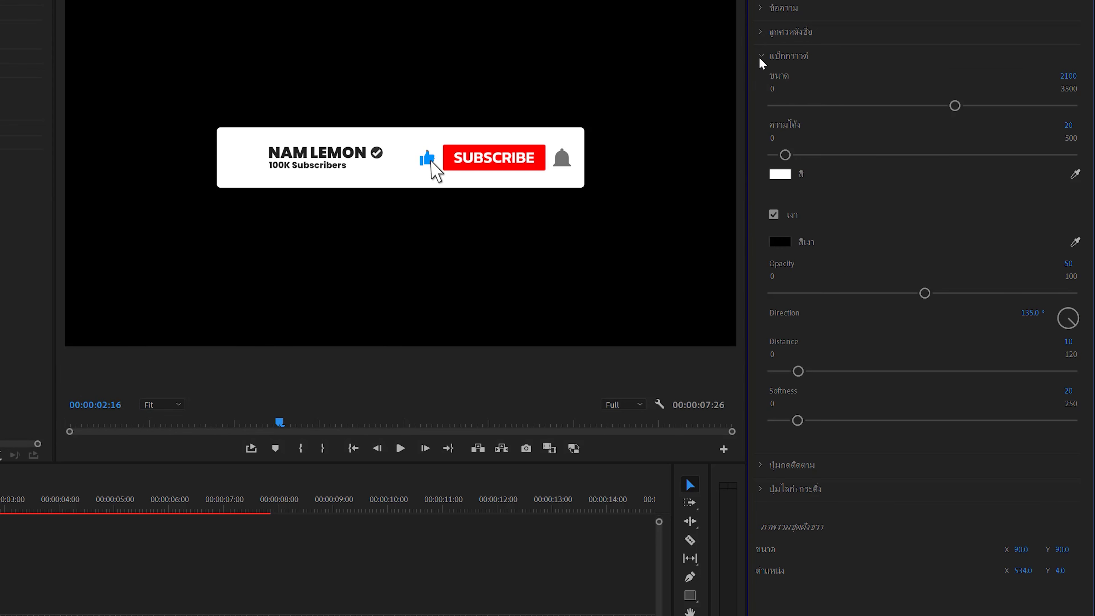
mouse_move(955, 106)
mouse_down()
mouse_move(923, 105)
mouse_move(1024, 106)
mouse_up()
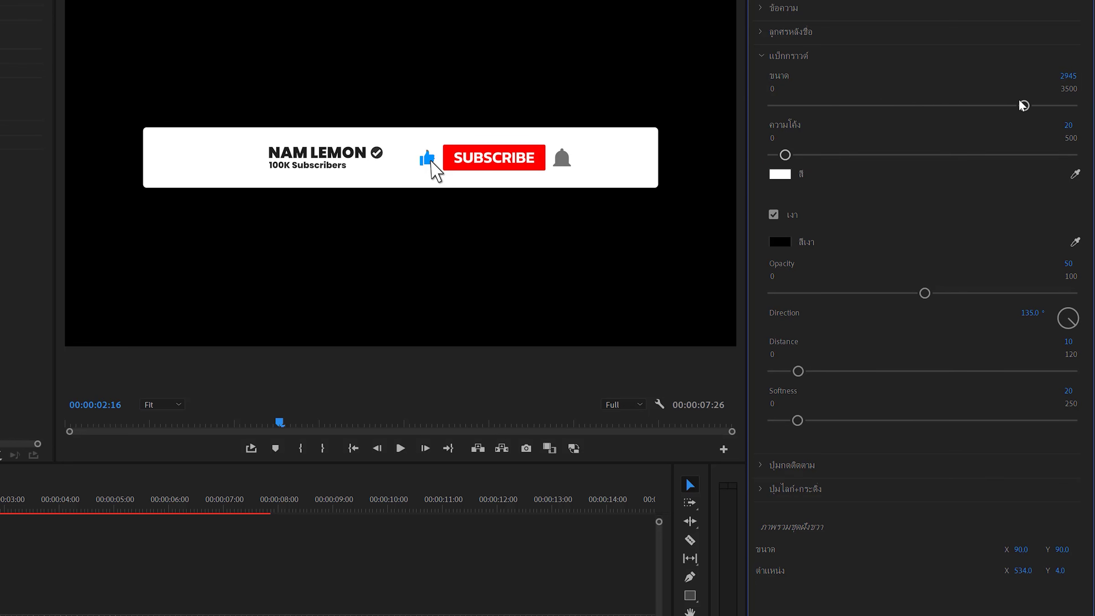
drag(1024, 106, 975, 106)
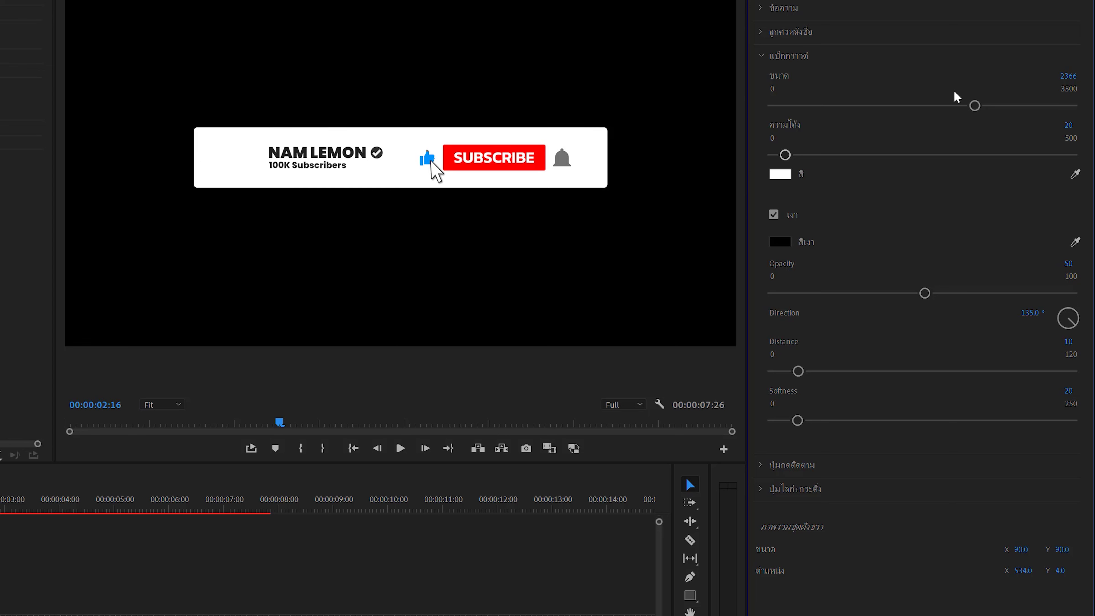
mouse_move(974, 106)
mouse_down()
mouse_move(991, 106)
mouse_move(982, 106)
mouse_up()
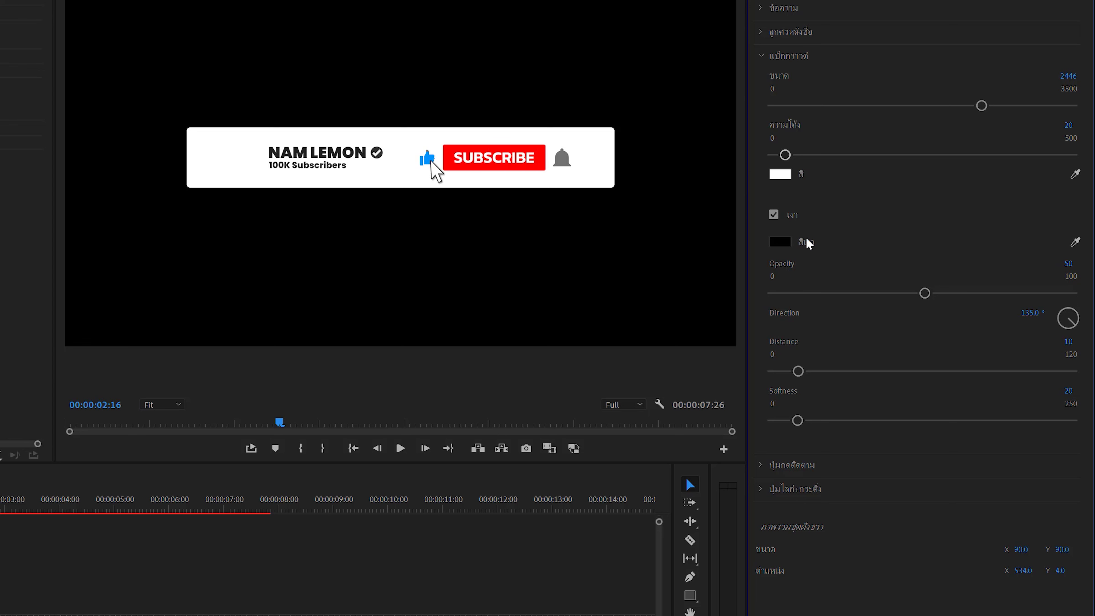
- Shift the whole graphic right to X 696 and finish the banner width at 2462
drag(1024, 552, 1041, 553)
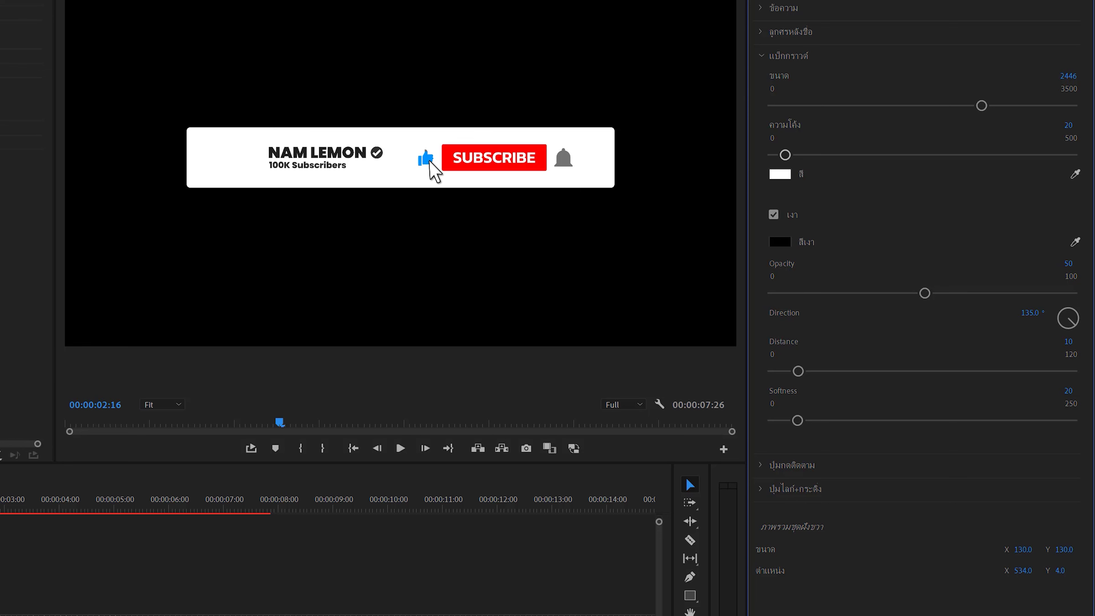
key(ctrl+z)
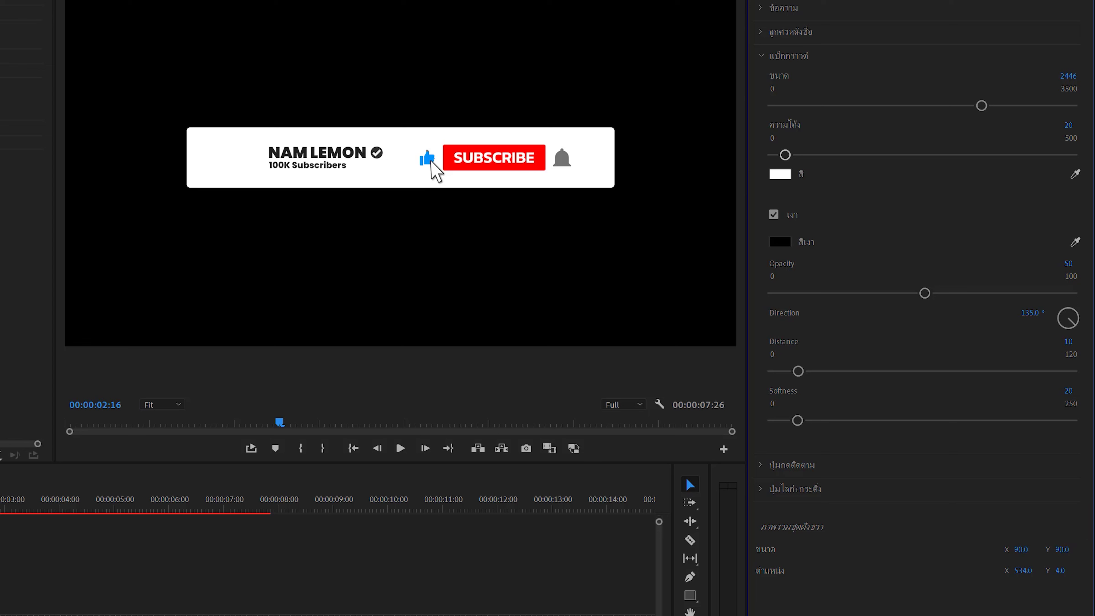
drag(1020, 571, 1078, 570)
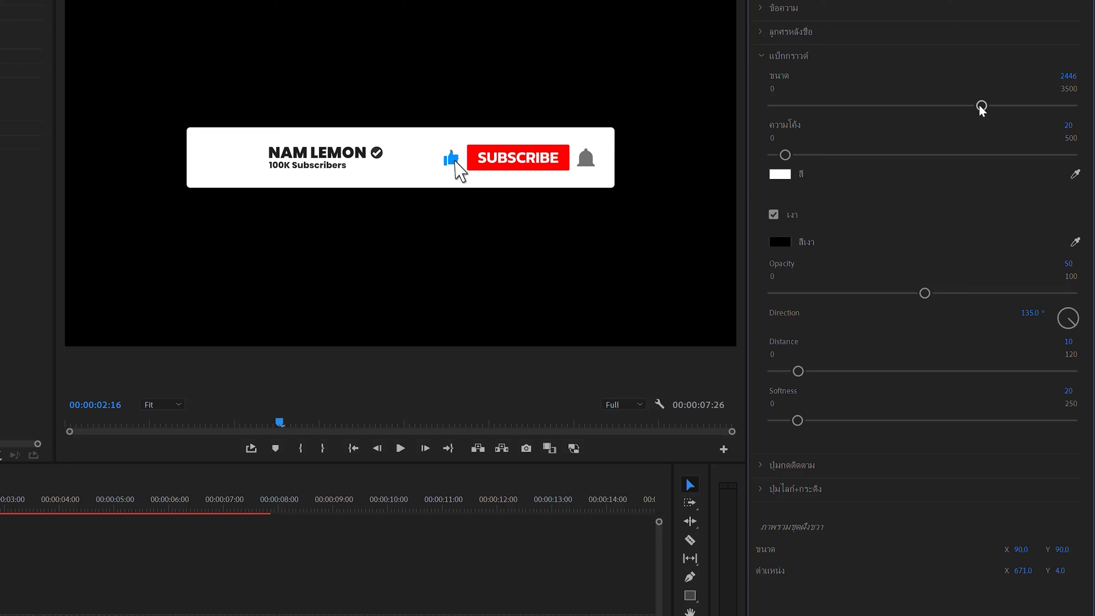
drag(981, 106, 982, 108)
drag(1020, 571, 1027, 571)
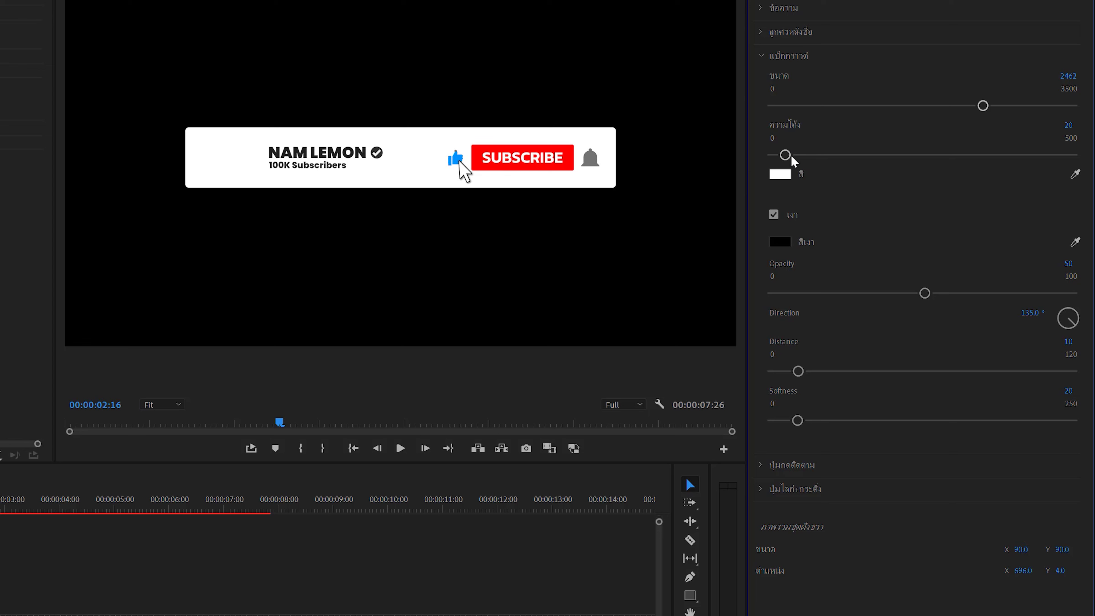
- Round the white banner's corners, trying a full pill shape before settling on roundness 20
mouse_move(791, 157)
mouse_down()
mouse_move(807, 159)
mouse_move(713, 166)
mouse_up()
drag(773, 154, 847, 155)
mouse_move(912, 164)
mouse_down()
mouse_move(1091, 143)
mouse_move(785, 155)
mouse_up()
- Try a red banner colour, then restore the banner to white
click(780, 174)
key(Return)
click(779, 174)
click(57, 244)
key(Return)
- Turn on the Program Monitor Transparency Grid, keep the banner shadow on, and collapse Background
click(659, 404)
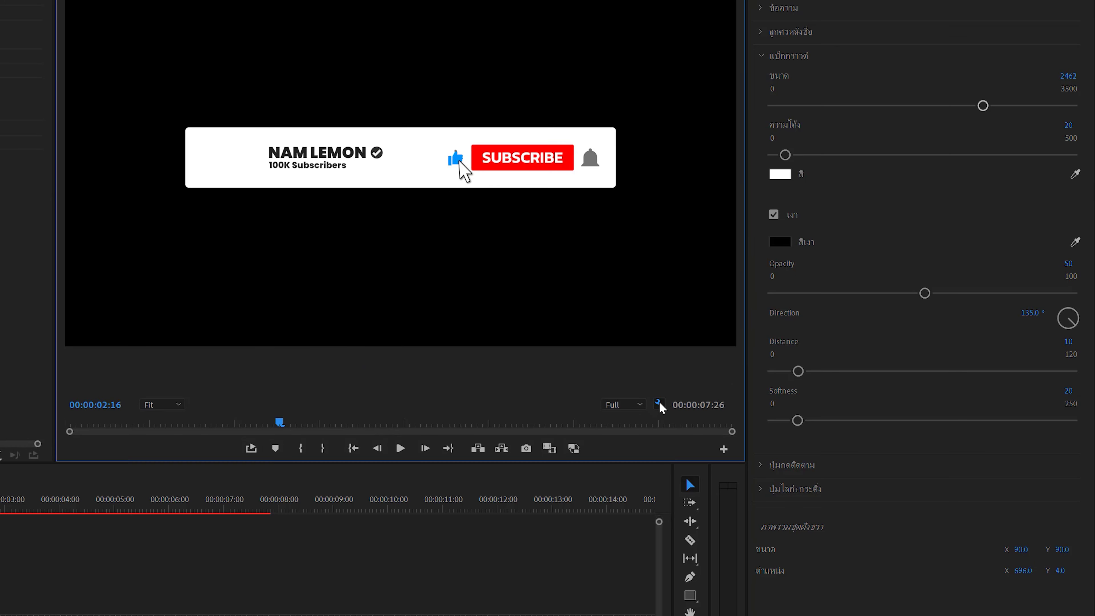
click(726, 209)
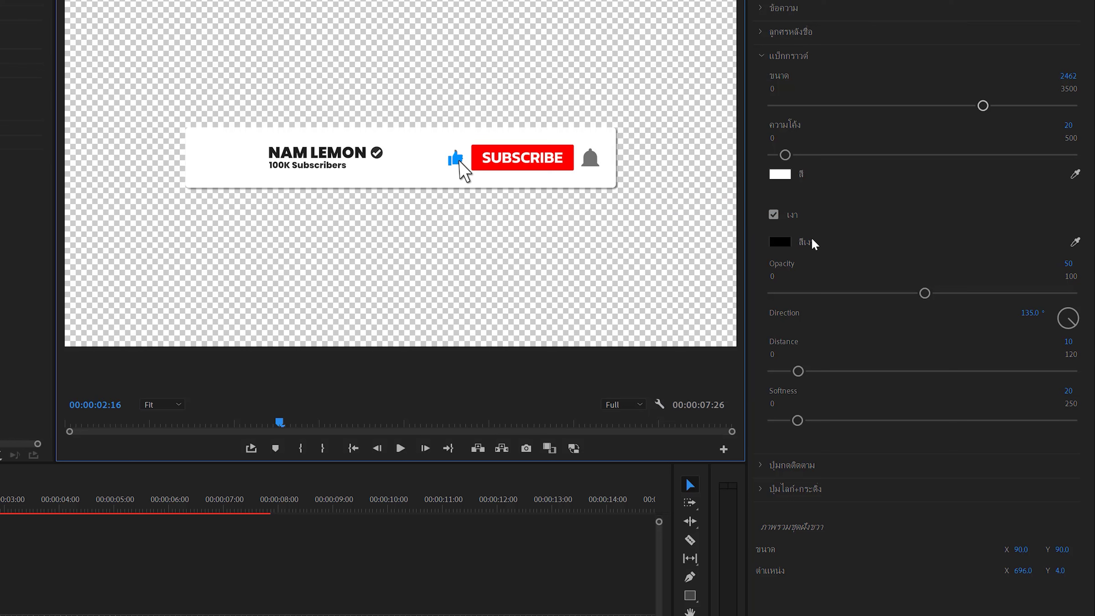
click(774, 215)
click(775, 215)
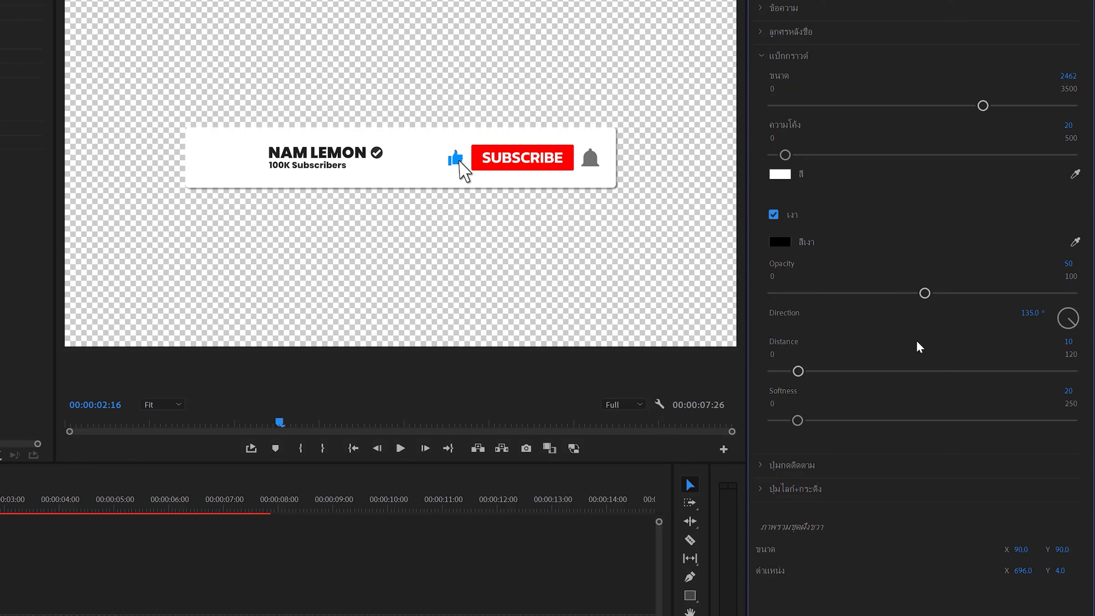
click(762, 57)
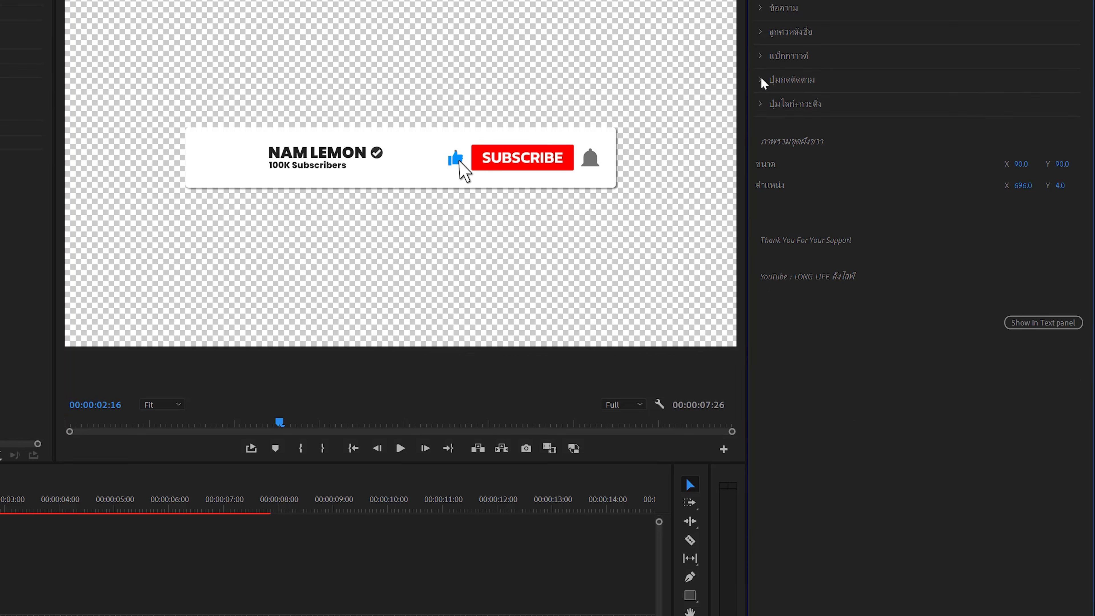
- Set the SUBSCRIBE label font to Poppins ExtraBold
click(765, 80)
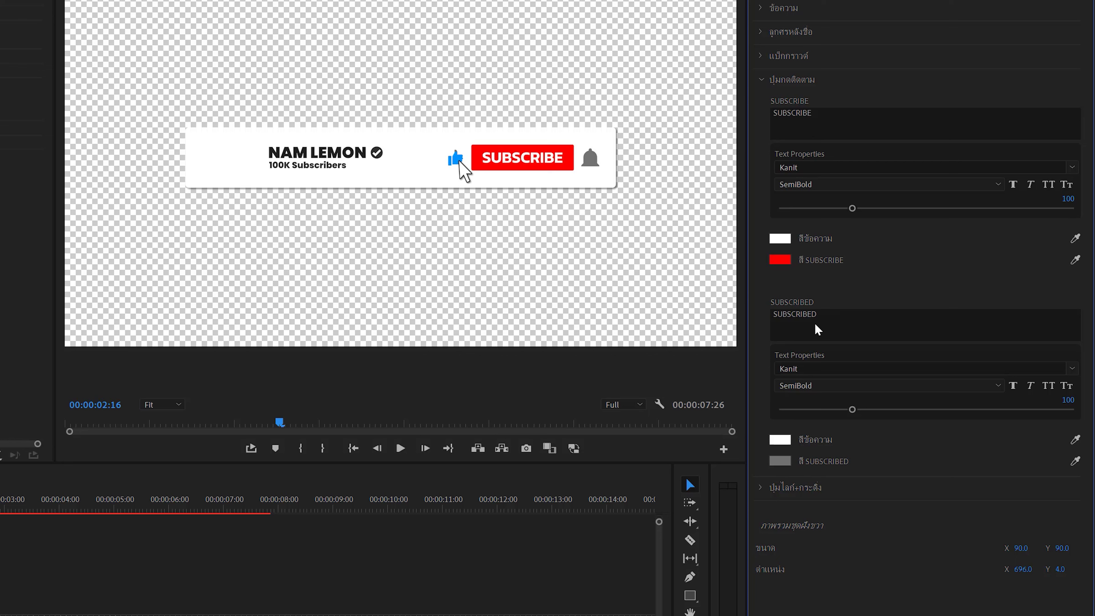
click(824, 122)
click(842, 311)
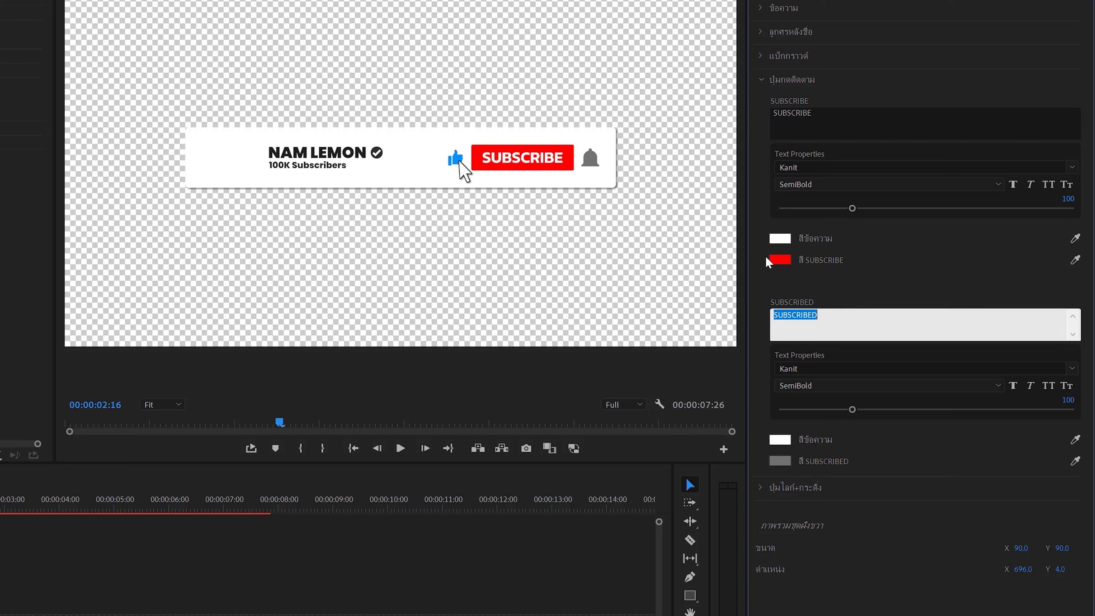
click(845, 167)
text(pop)
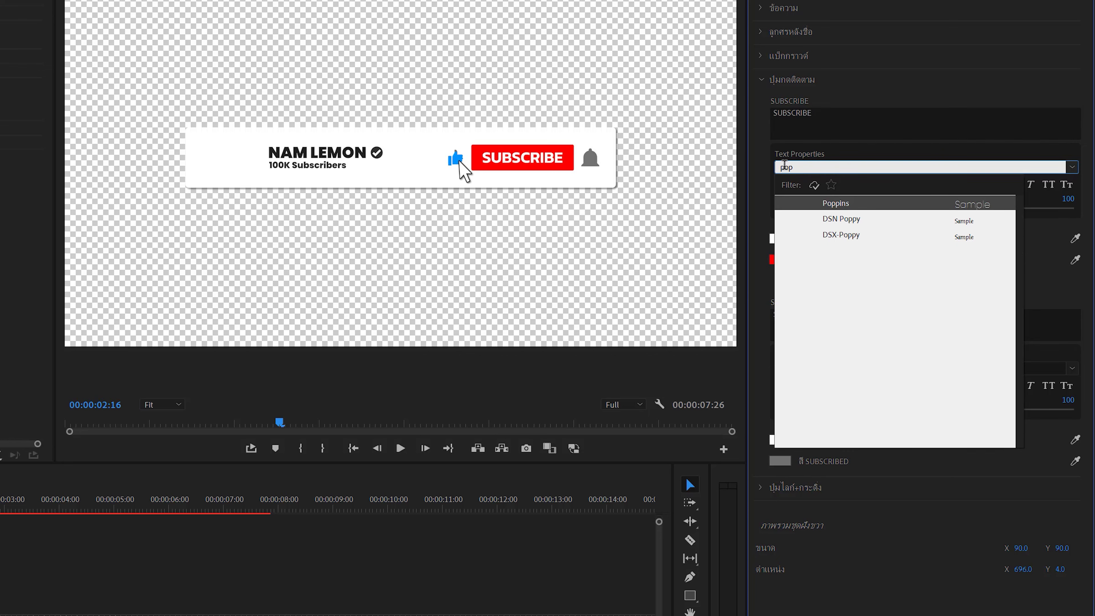
key(Return)
click(834, 184)
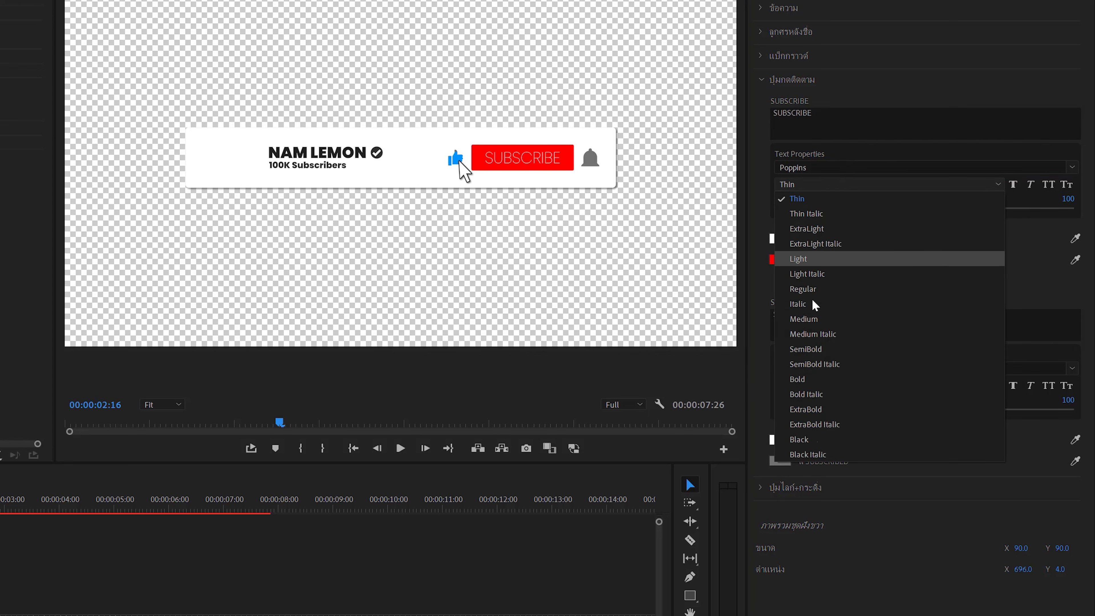
click(819, 408)
click(781, 167)
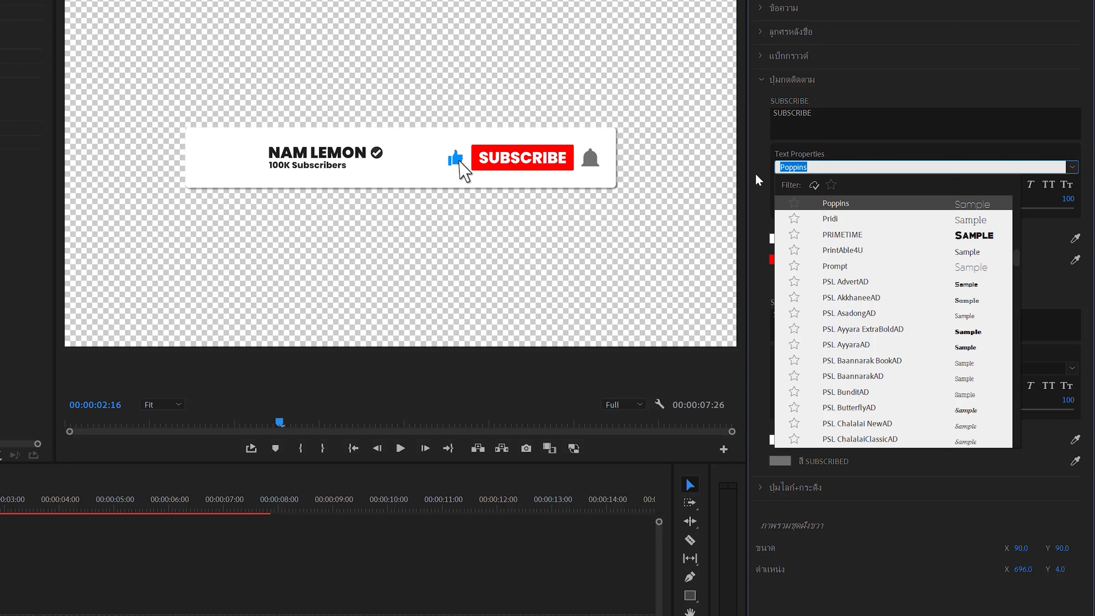
click(759, 180)
- Set SUBSCRIBED to Poppins ExtraBold and give both labels text size 90
click(854, 367)
text(Poppins)
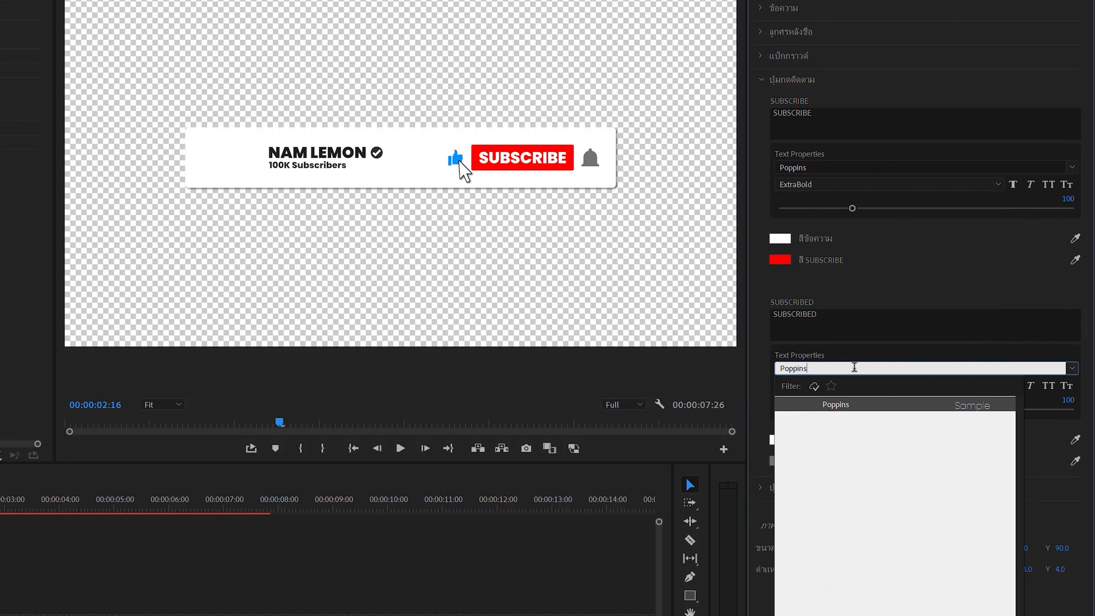
click(855, 401)
click(833, 385)
click(831, 608)
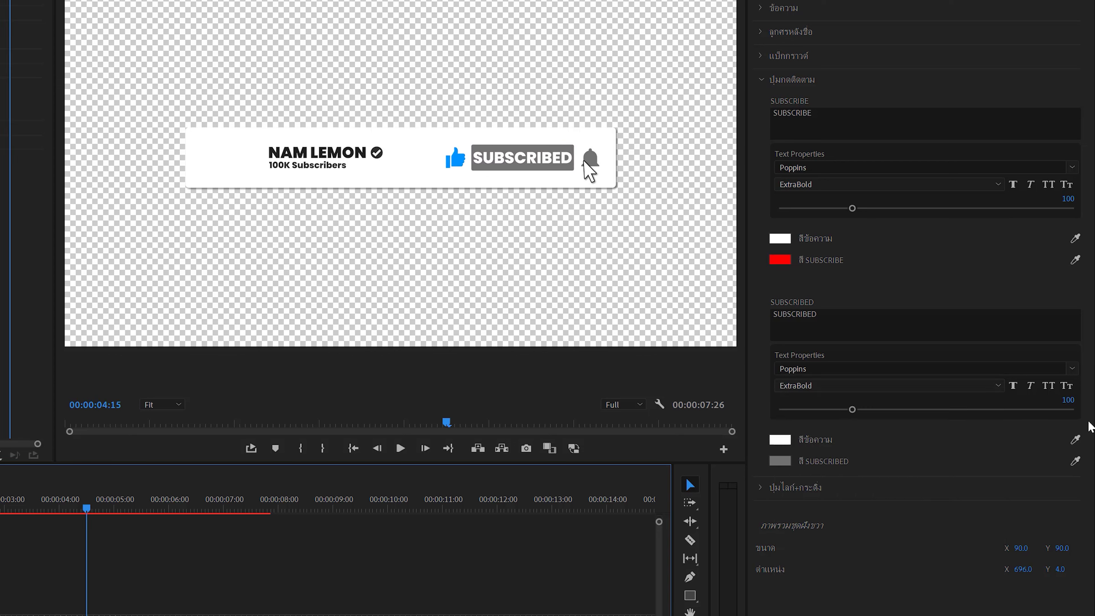
click(1068, 400)
text(90)
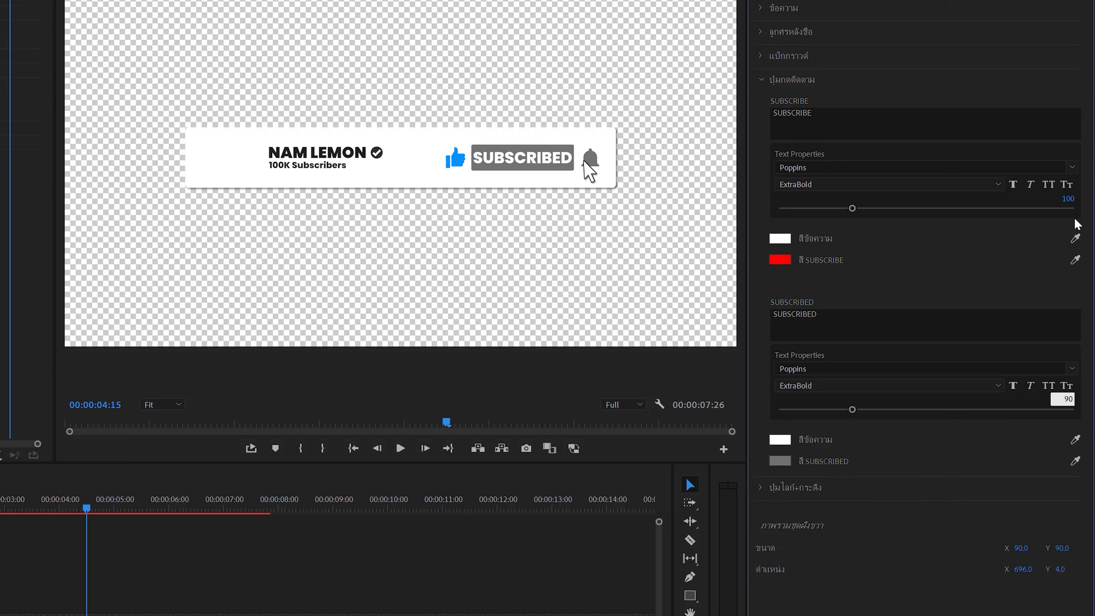
click(1068, 199)
text(90)
key(Return)
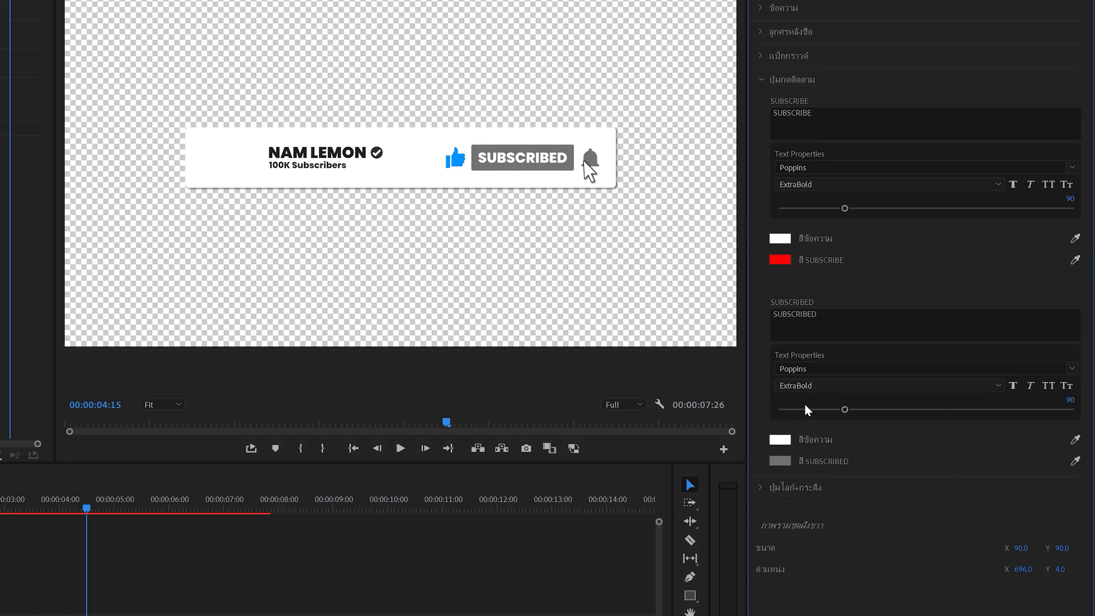
- Preview the red SUBSCRIBE and grey SUBSCRIBED states with yellow bell, then collapse the settings
click(17, 496)
key(Up)
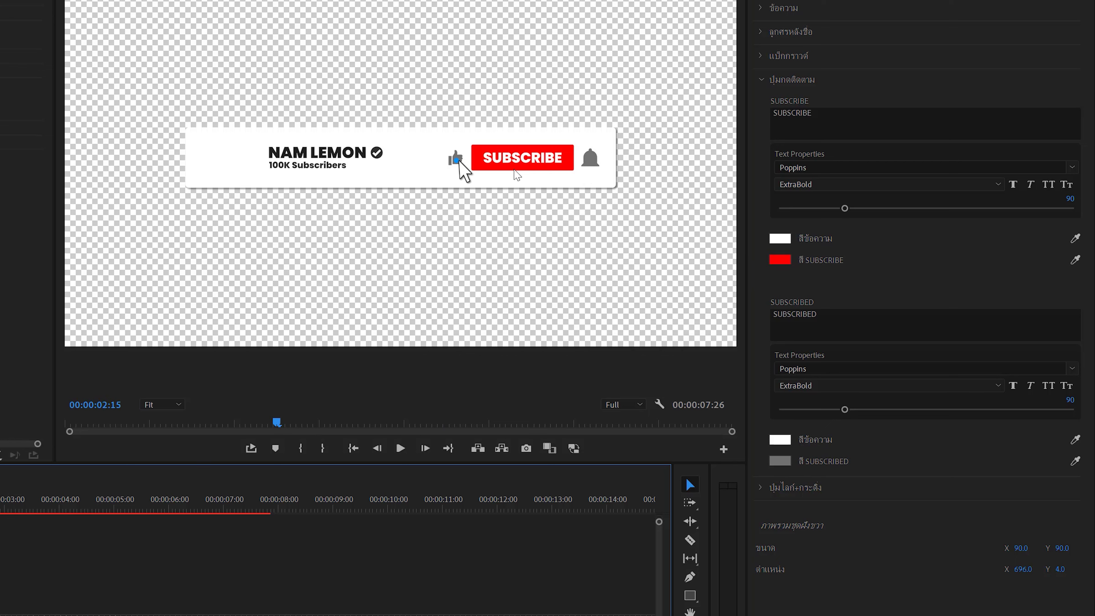
click(126, 507)
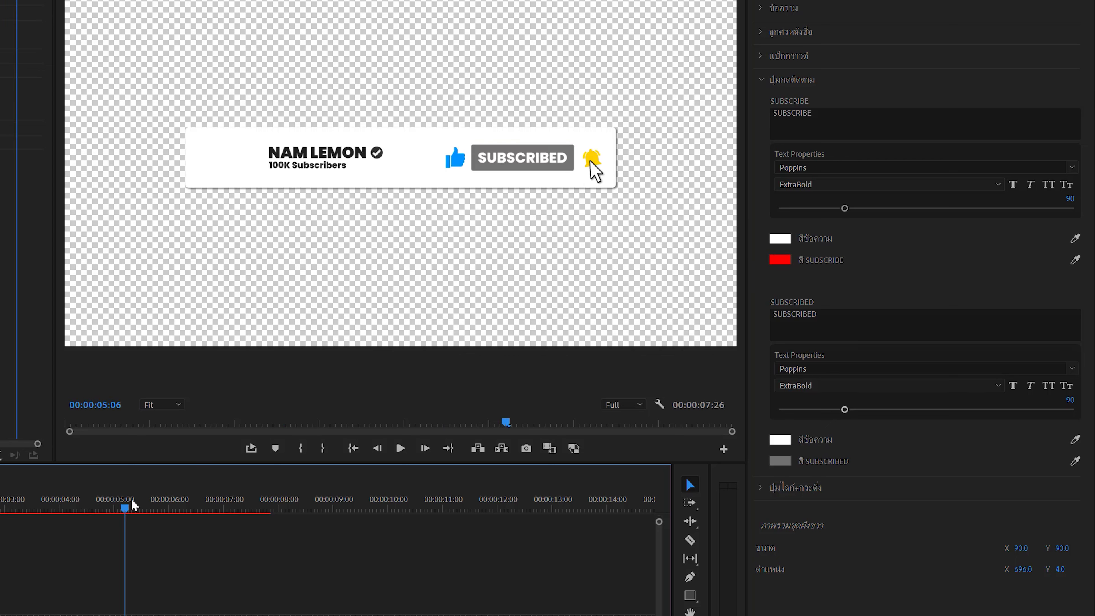
drag(134, 505, 142, 507)
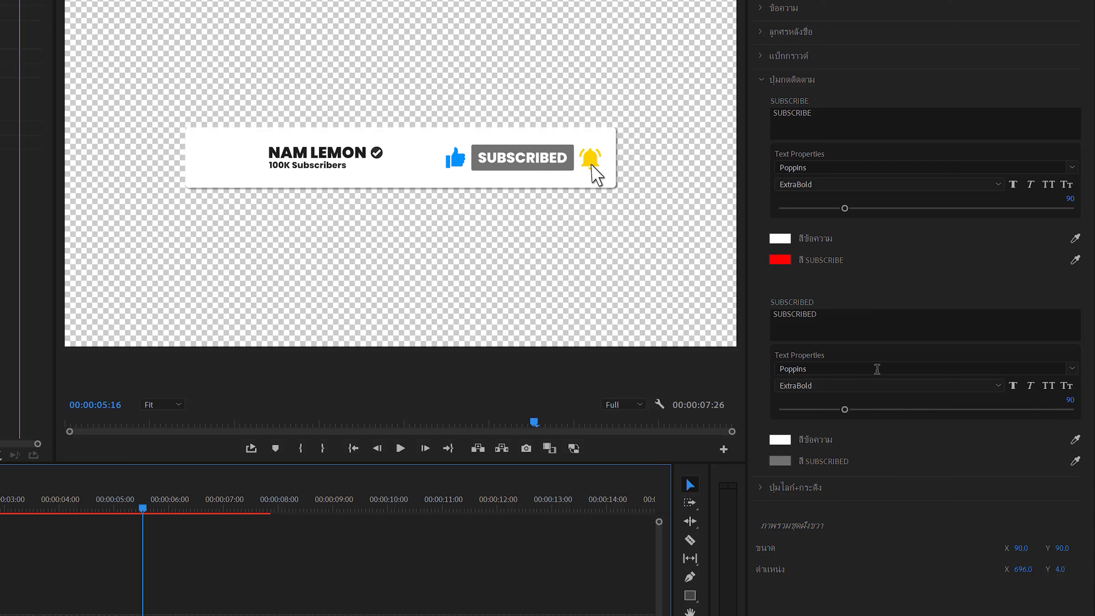
click(761, 80)
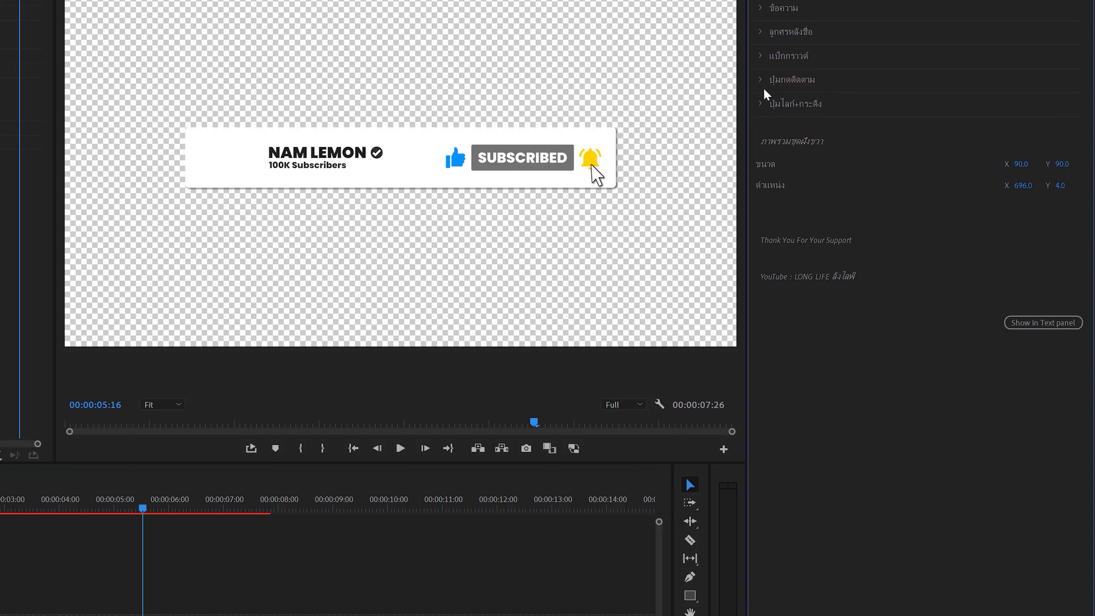
- Play the like animation, test a new pressed-like colour, and revert it to blue
click(760, 105)
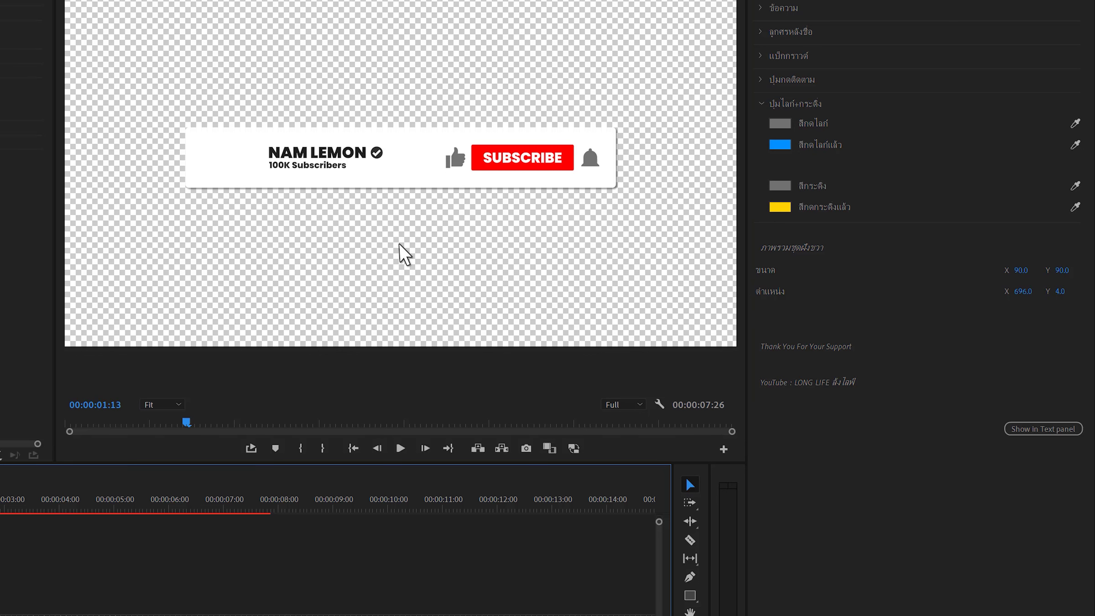
key(space)
key(space)
click(781, 145)
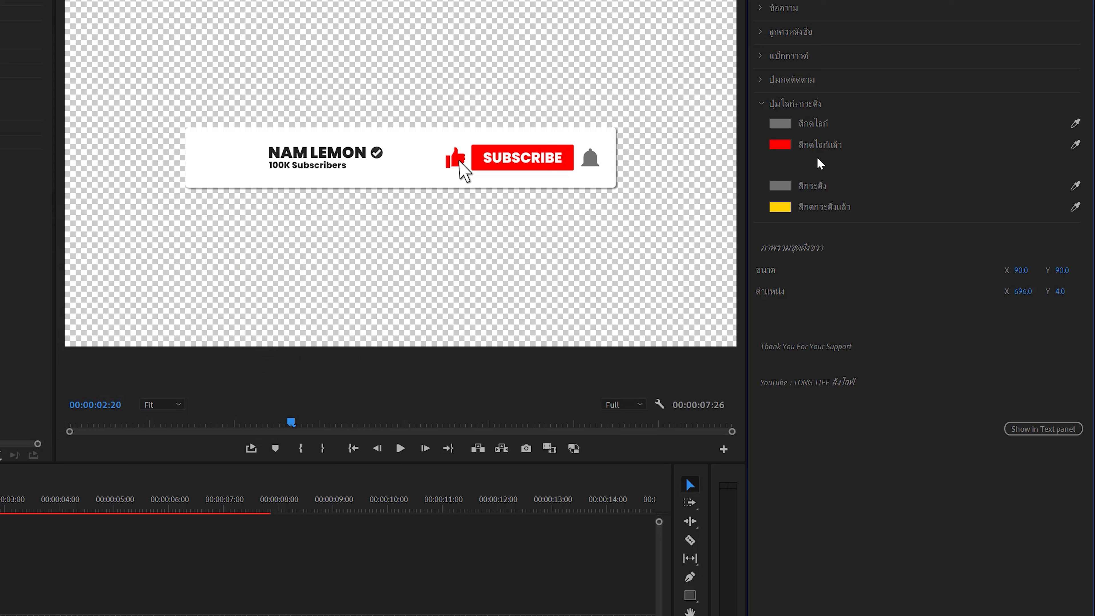
key(ctrl+z)
mouse_move(20, 498)
mouse_down()
mouse_move(157, 491)
mouse_move(160, 477)
mouse_move(48, 481)
mouse_up()
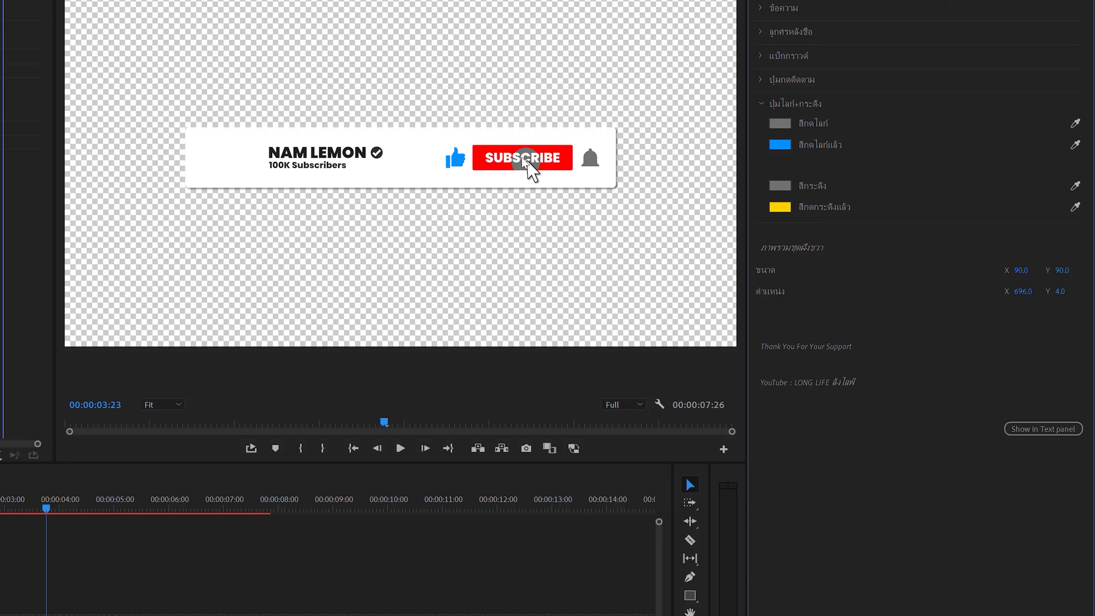
mouse_move(1021, 271)
mouse_down()
mouse_move(998, 270)
mouse_move(1044, 270)
mouse_move(957, 291)
mouse_move(1091, 292)
mouse_move(1008, 303)
mouse_up()
- Browse the name text and badge sections in Essential Graphics, then close Change Name
click(761, 8)
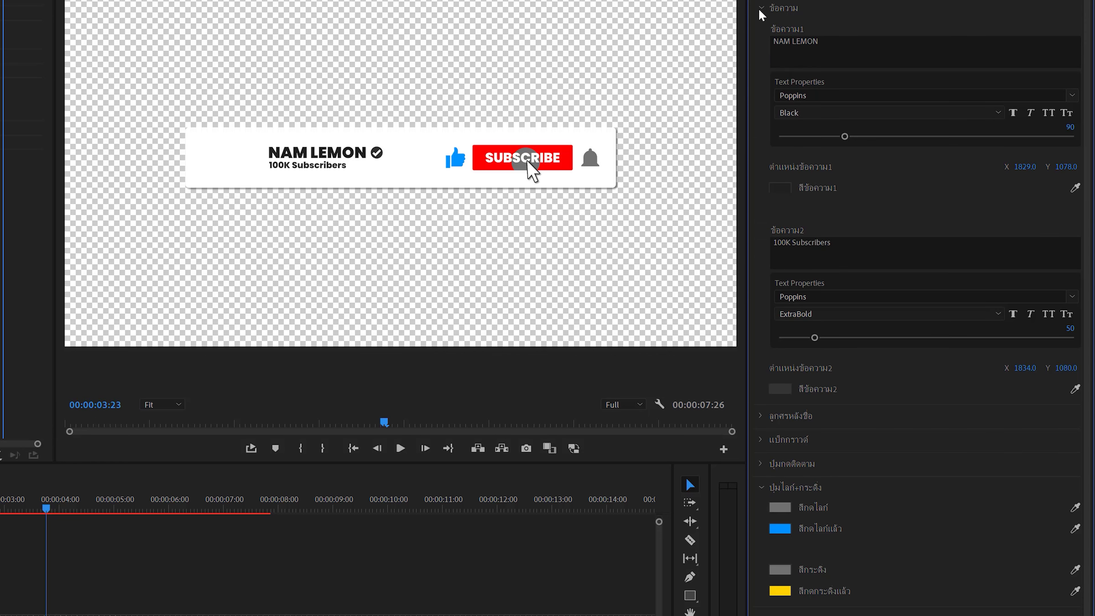
click(761, 7)
click(762, 32)
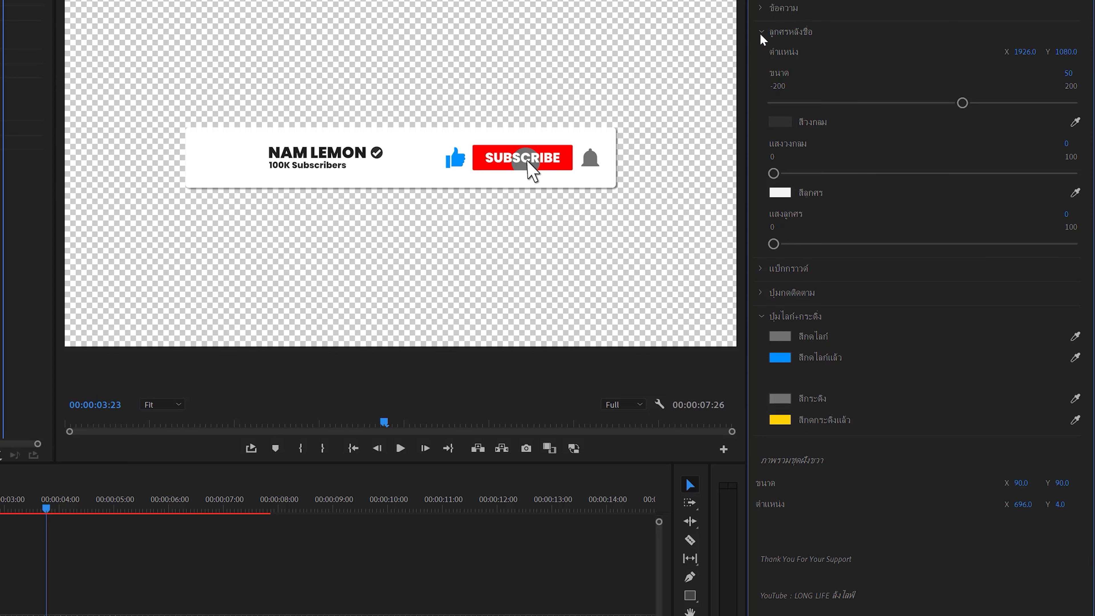
click(761, 32)
click(761, 7)
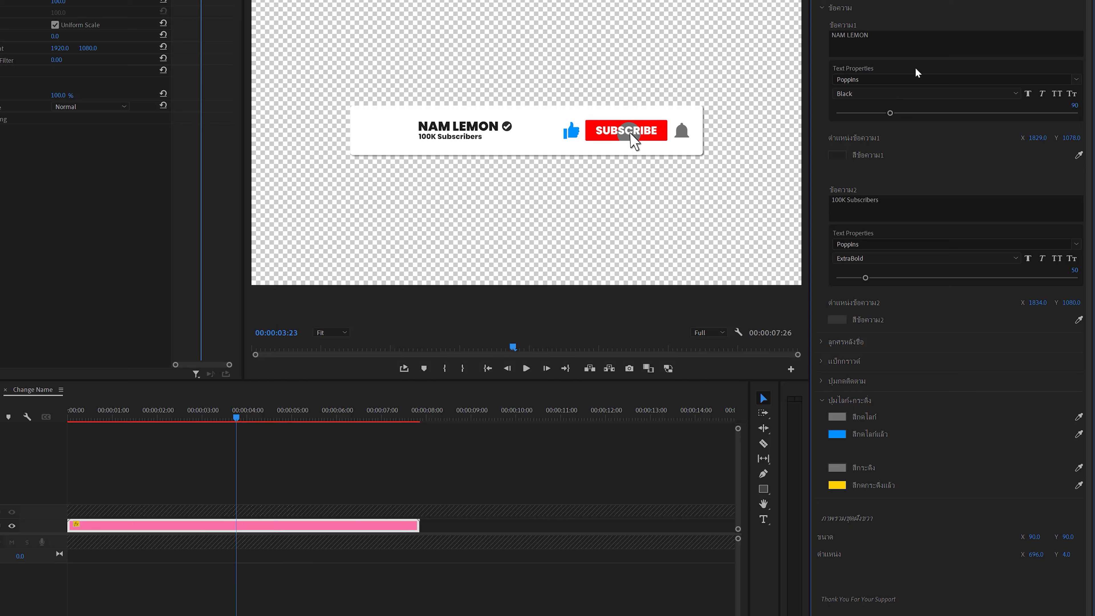
click(822, 9)
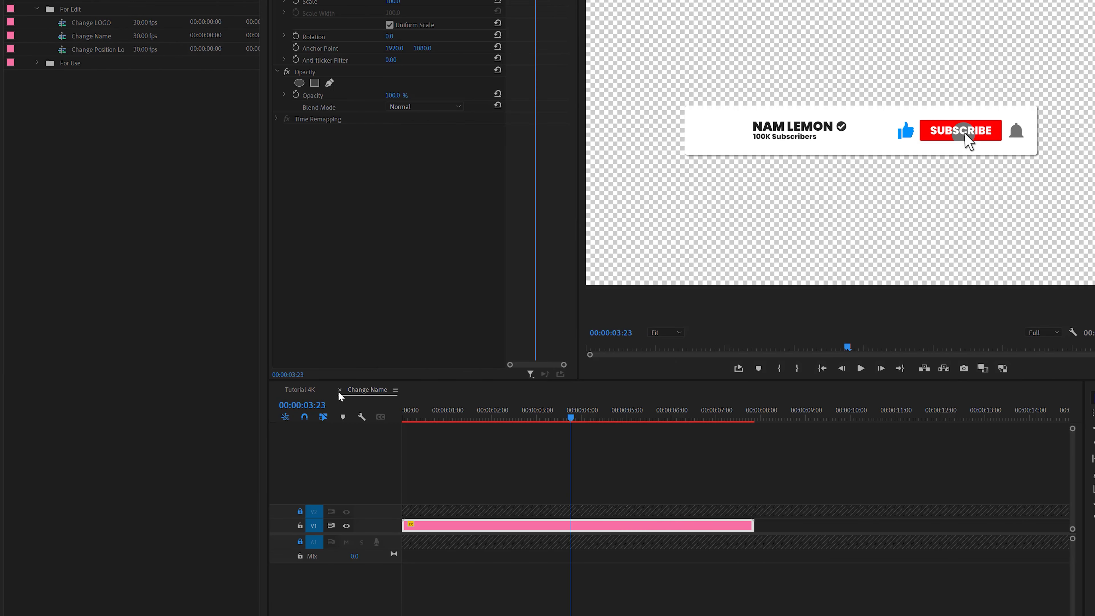
click(339, 390)
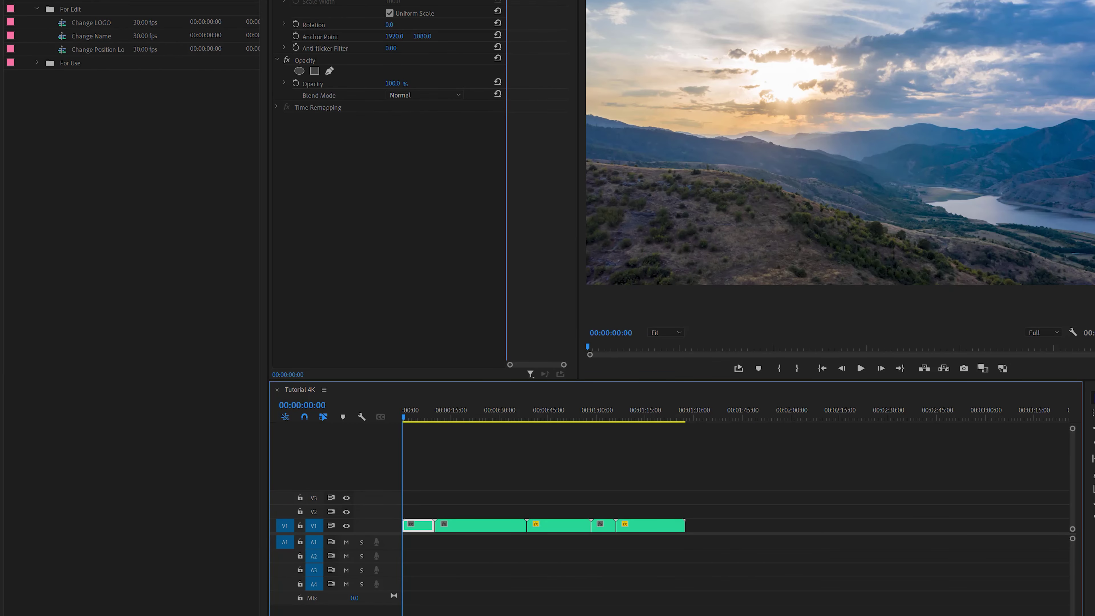
- Open Change Position Logo and slide the V2 photo logo's Position X down to 965
double_click(64, 50)
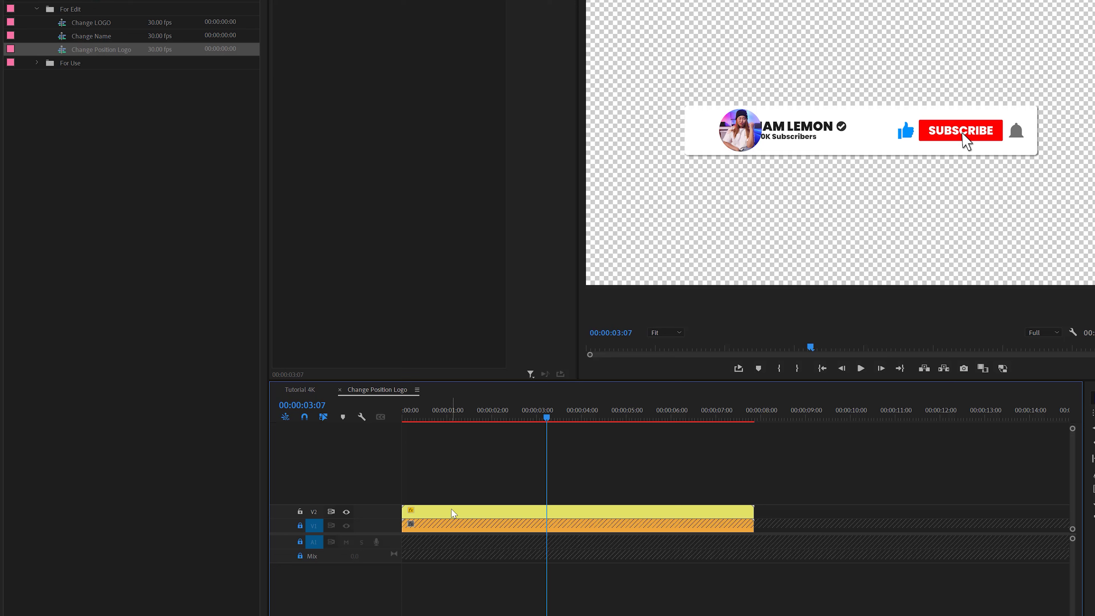
click(455, 512)
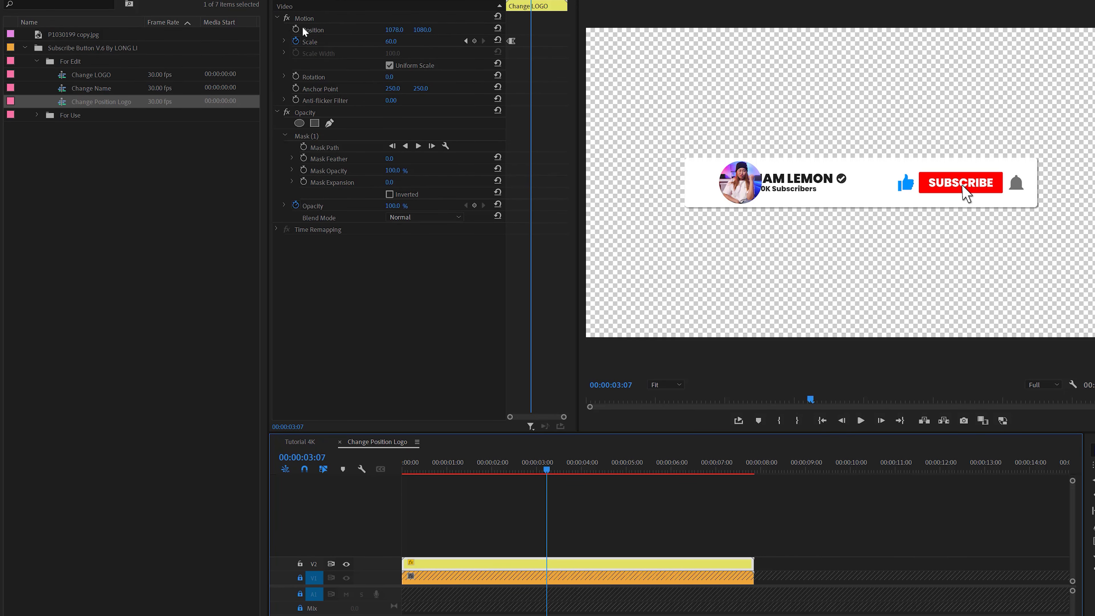
drag(394, 29, 371, 29)
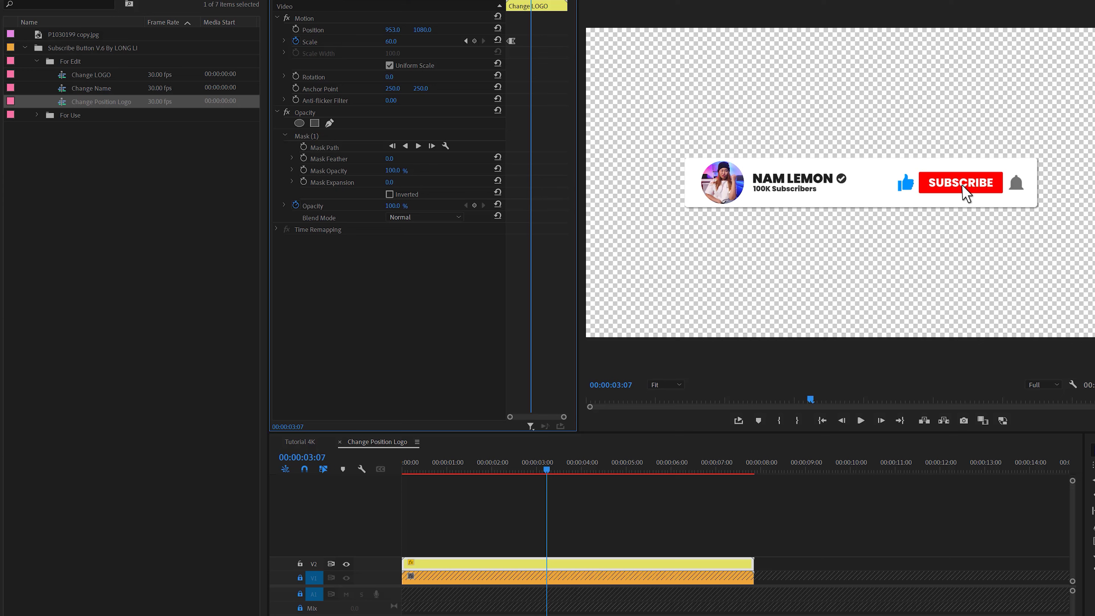
drag(392, 29, 385, 29)
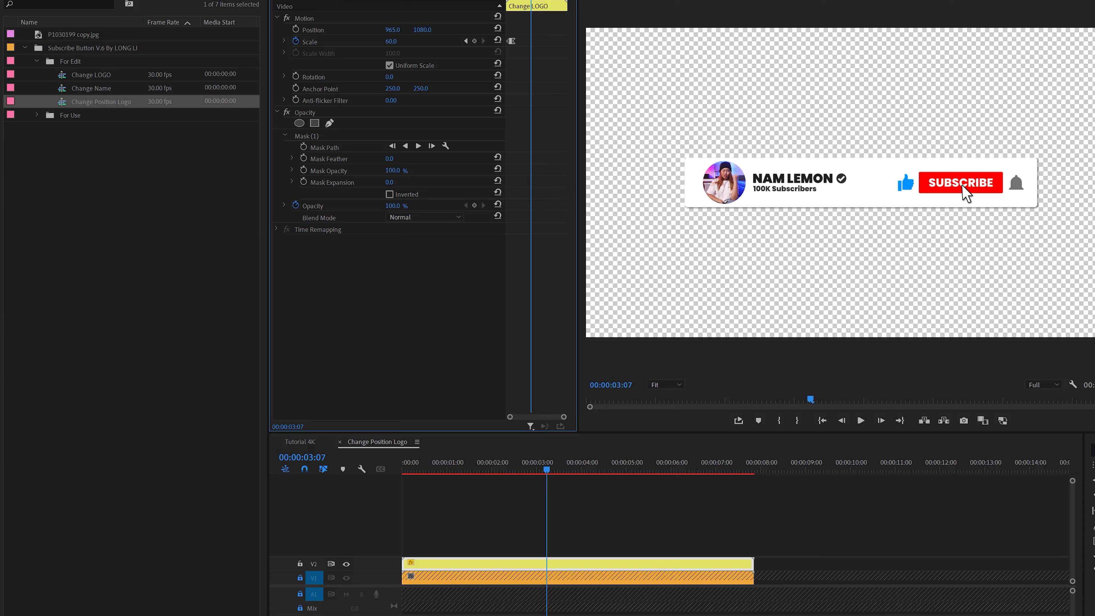
mouse_move(558, 468)
mouse_down()
mouse_move(440, 501)
mouse_move(659, 491)
mouse_up()
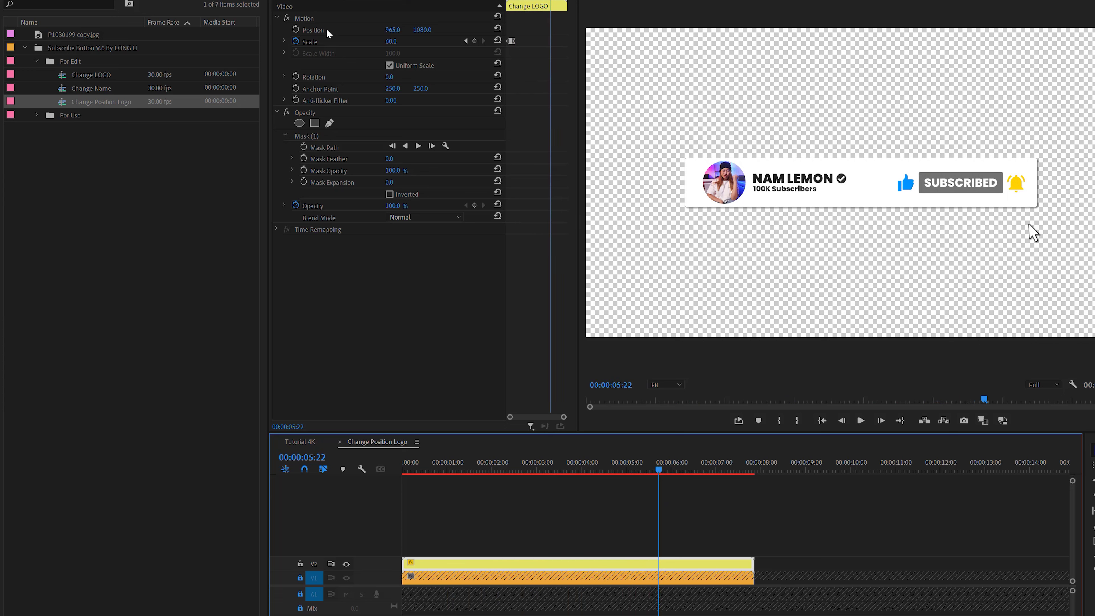
- Close Change Position Logo and park the zoomed-in playhead at 00:00:17:04 in the field footage
click(340, 442)
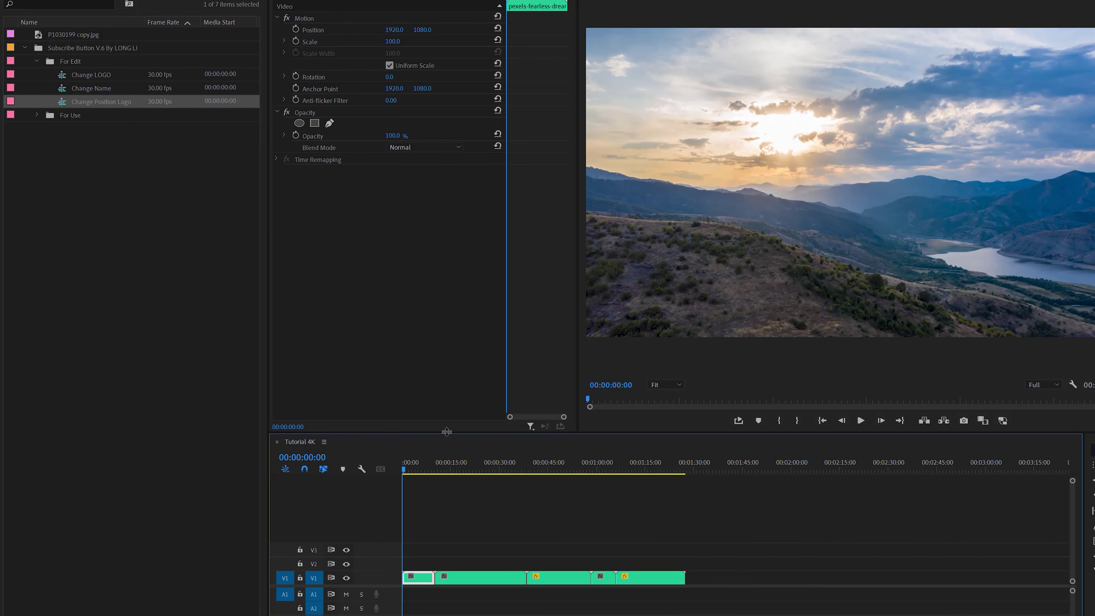
drag(488, 458, 458, 468)
click(530, 502)
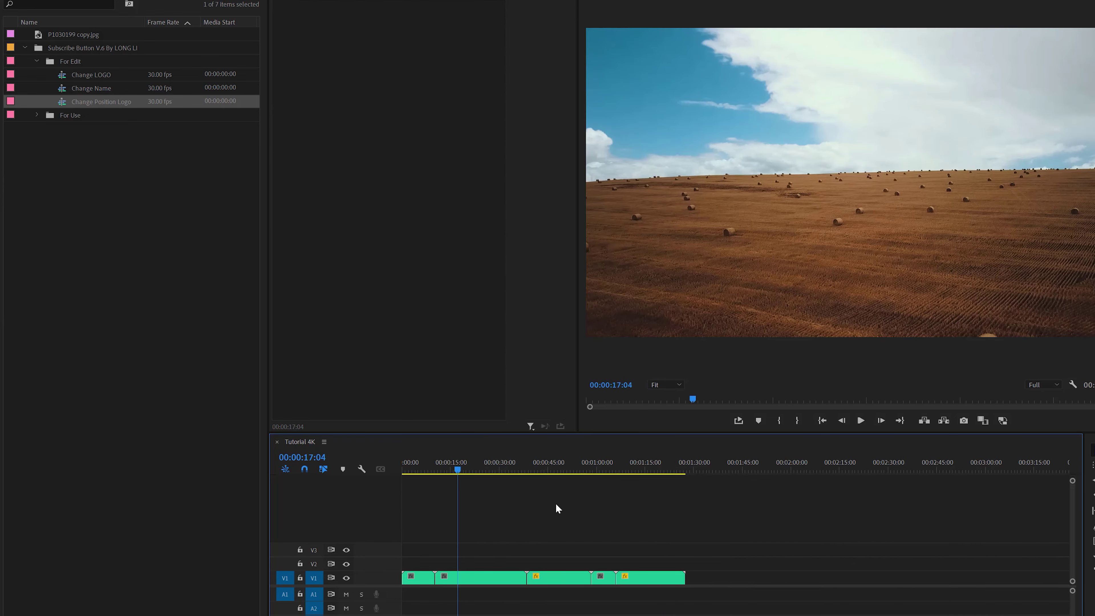
key(=)
key(=)
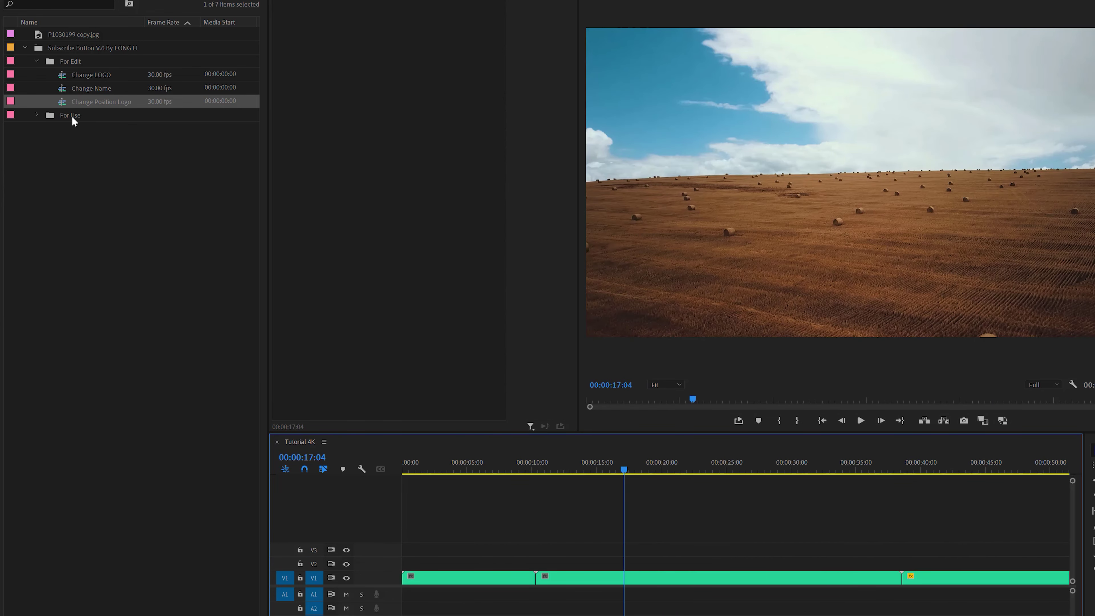
- Drop Subscribe Button V.6 onto V2 near 00:00:20 as a nest, after testing non-nested insertion
click(38, 115)
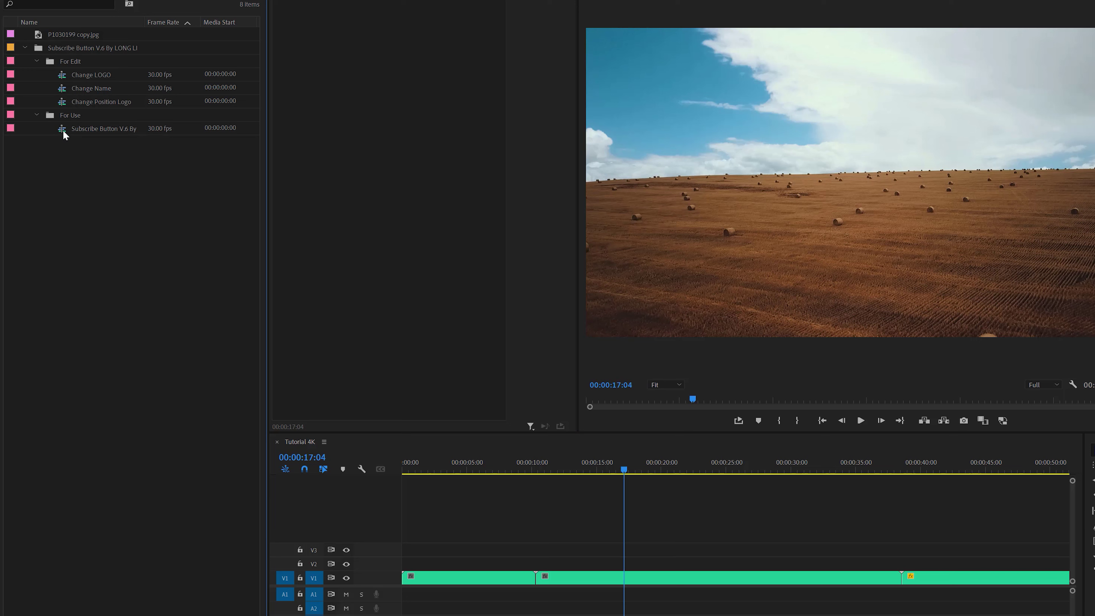
click(66, 130)
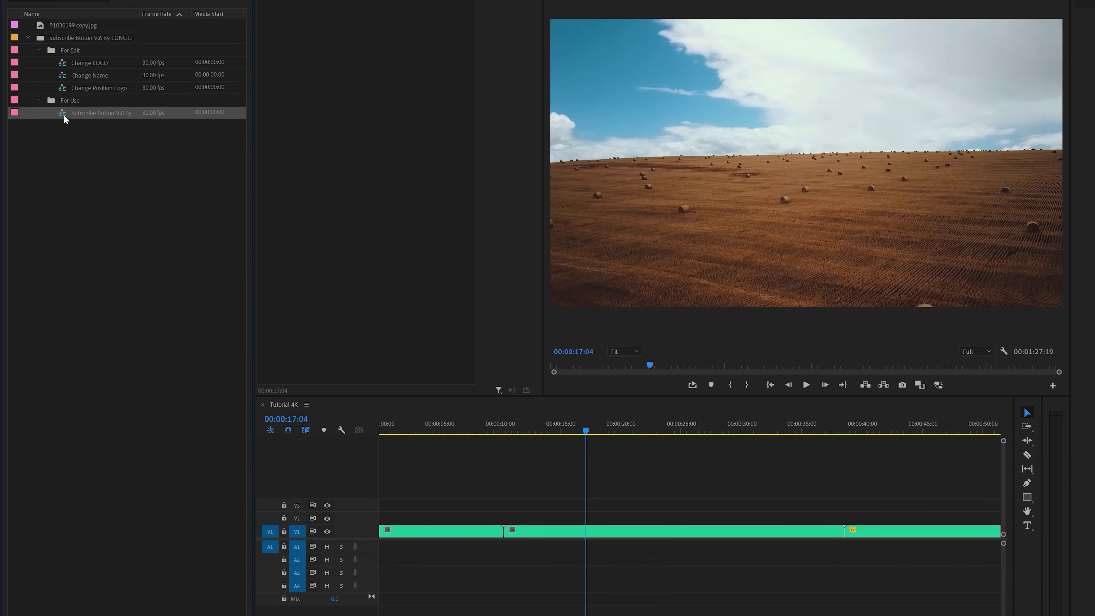
mouse_move(63, 113)
mouse_down()
mouse_move(582, 509)
mouse_move(615, 515)
mouse_up()
key(ctrl+z)
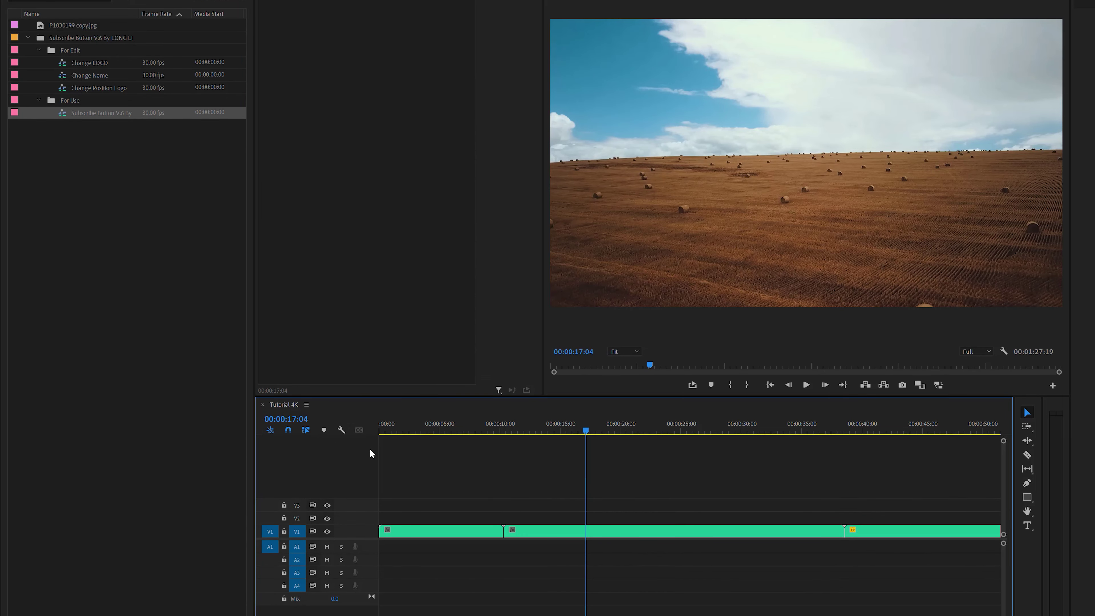
click(270, 430)
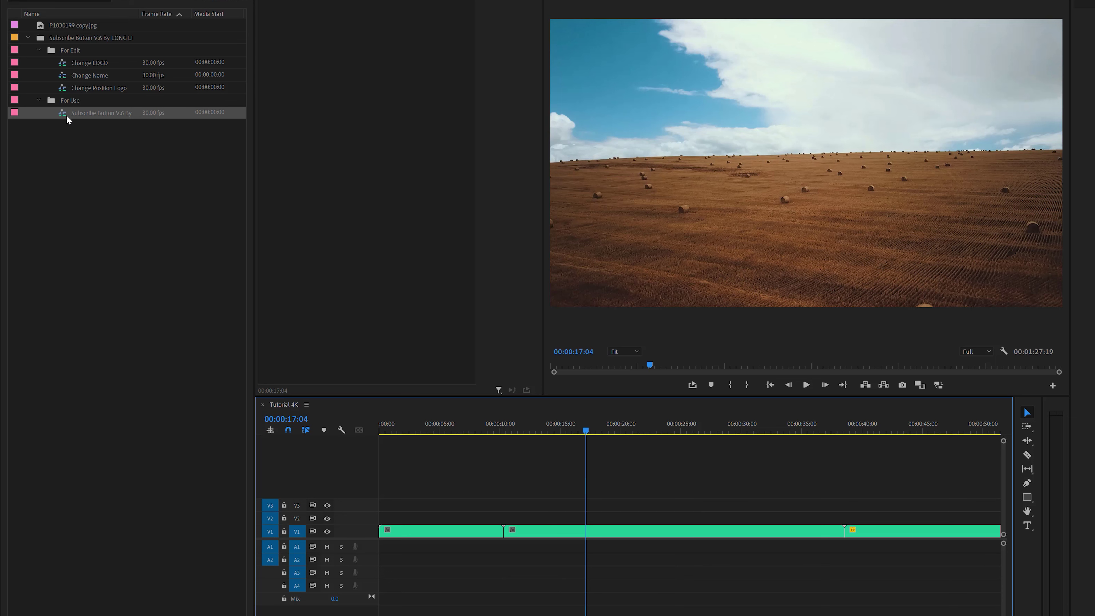
drag(68, 120, 662, 521)
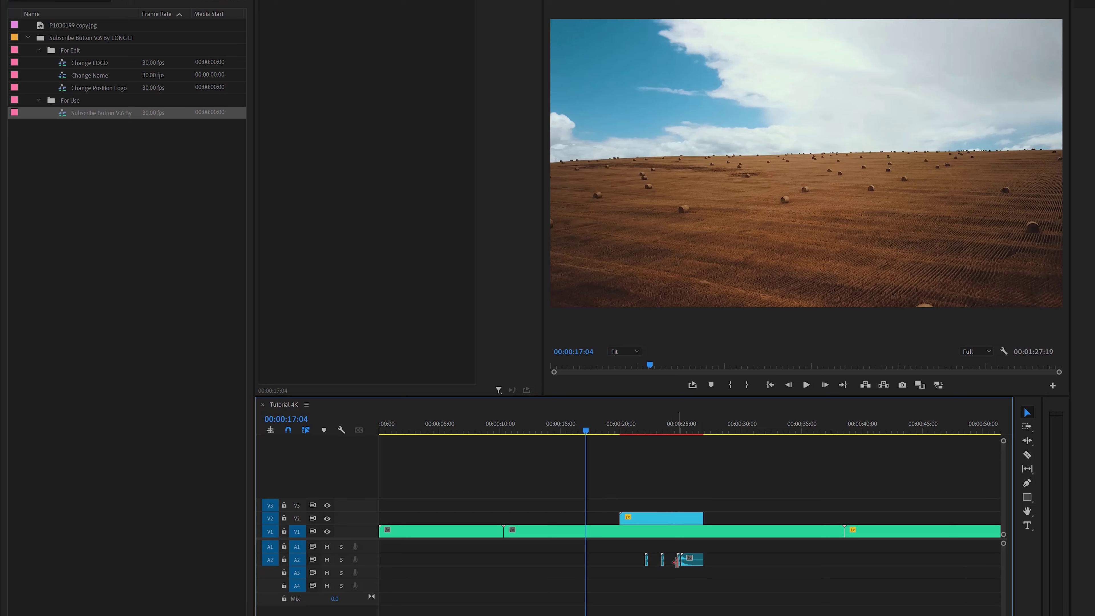
key(ctrl+z)
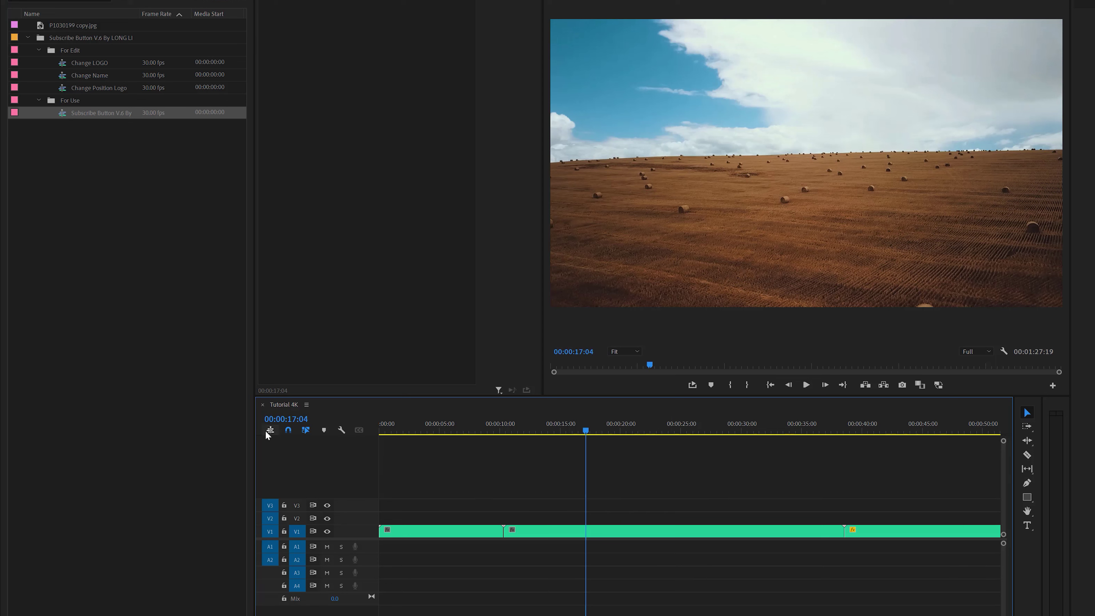
click(271, 431)
drag(66, 116, 625, 520)
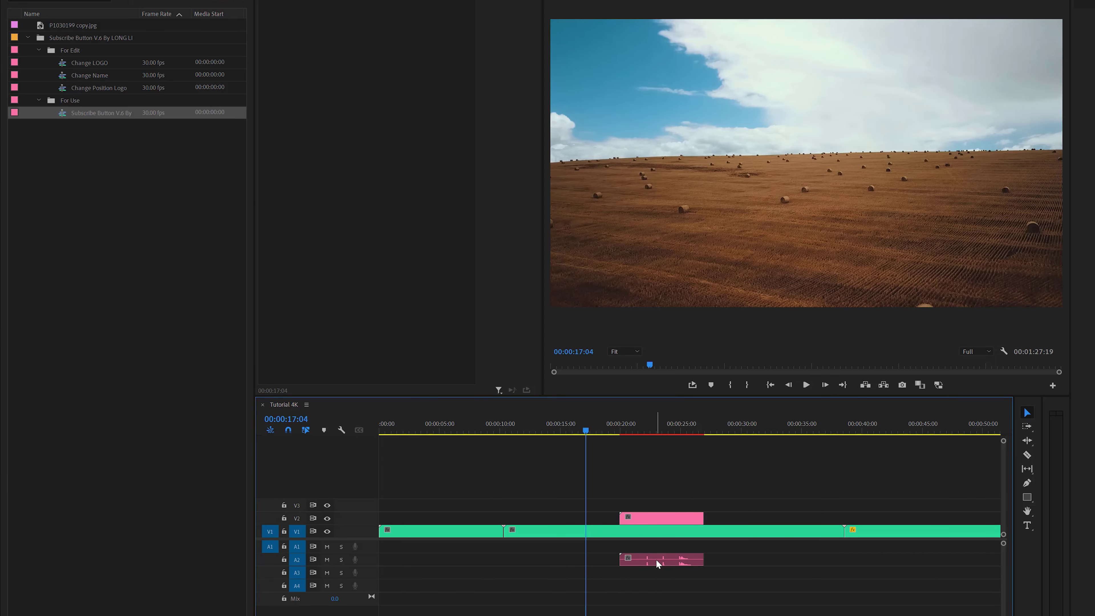
- Select the placed subscribe clip and keep its scale at 100 after a trial enlargement
click(654, 566)
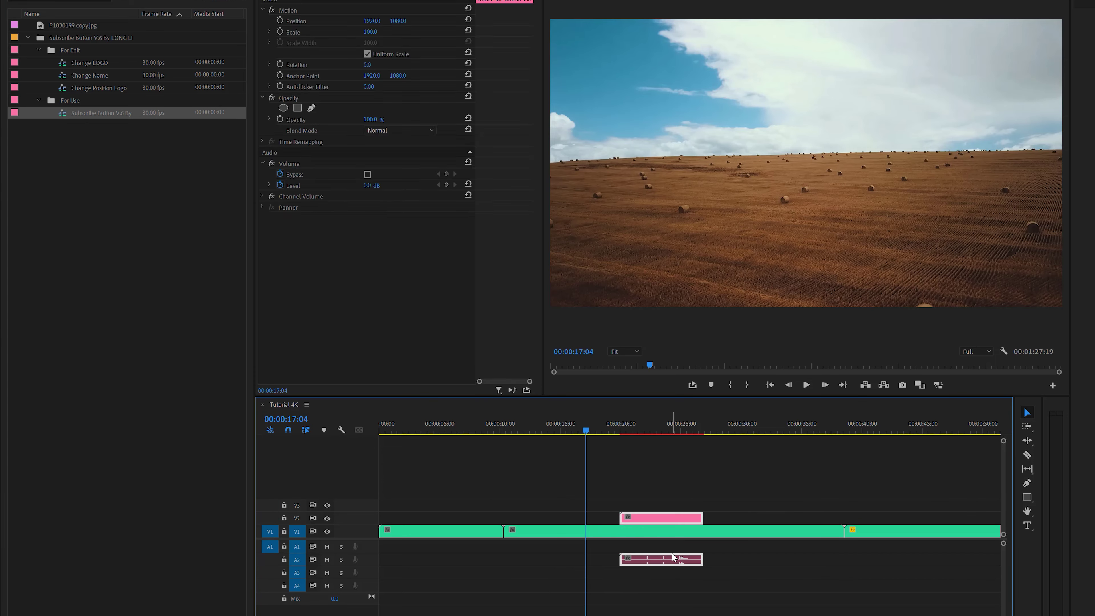
click(642, 427)
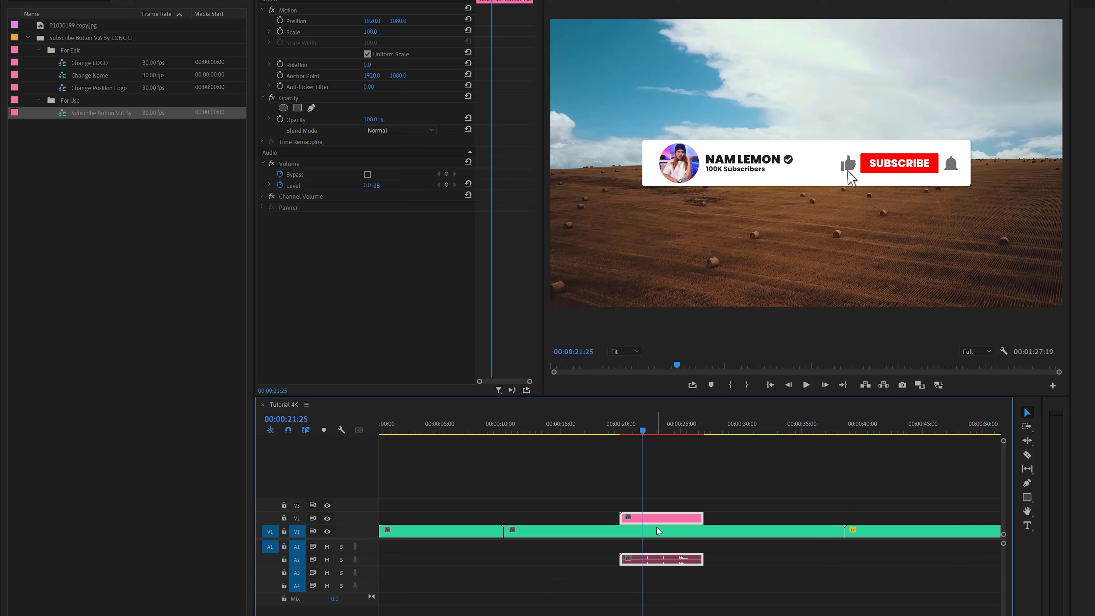
right_click(667, 515)
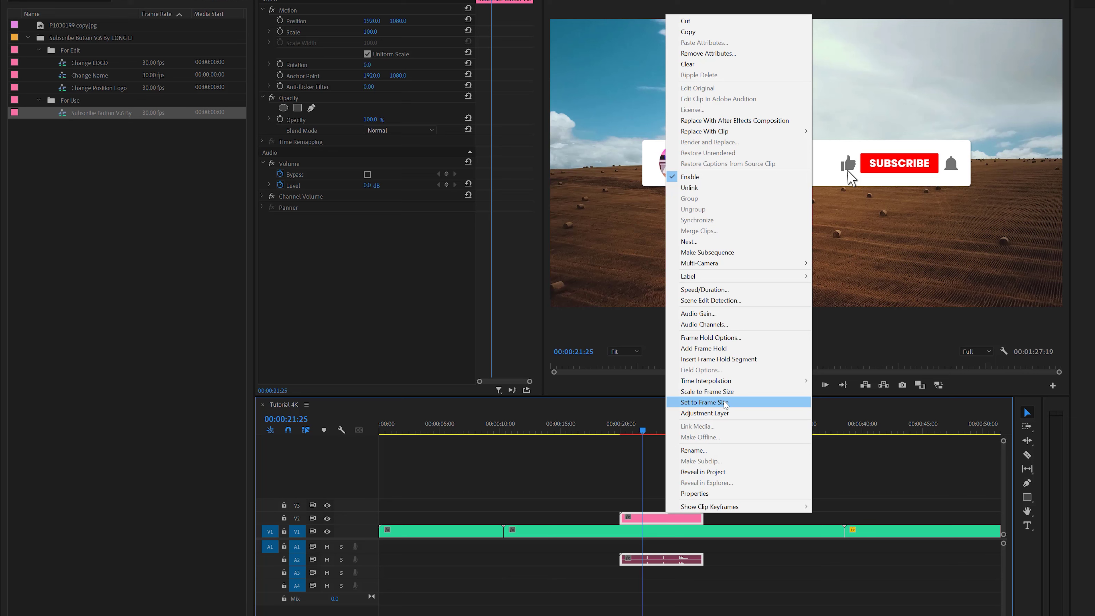
click(652, 520)
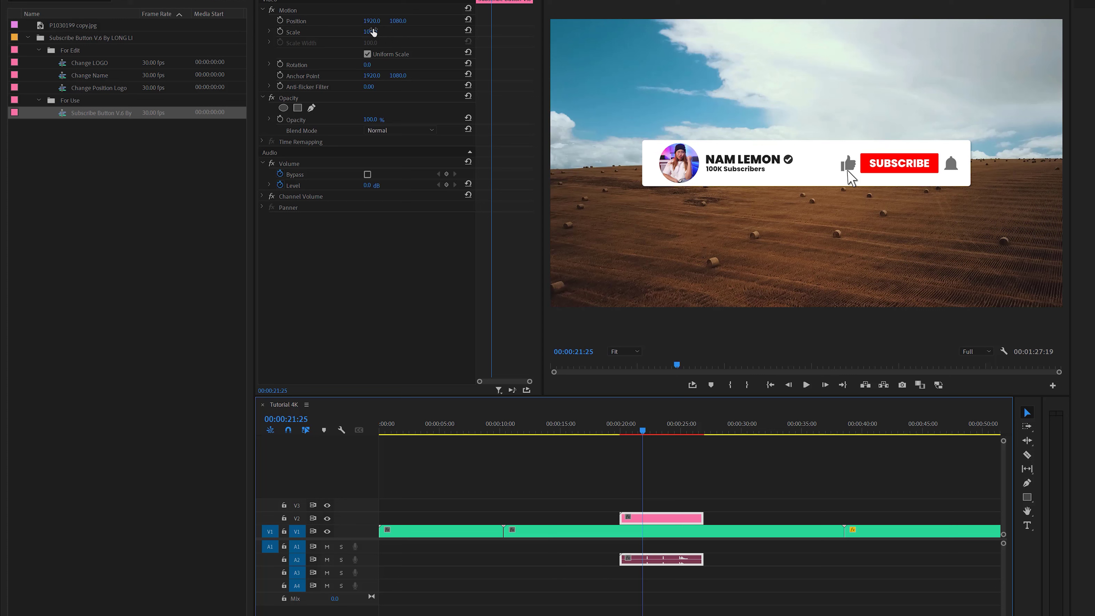
drag(373, 32, 369, 32)
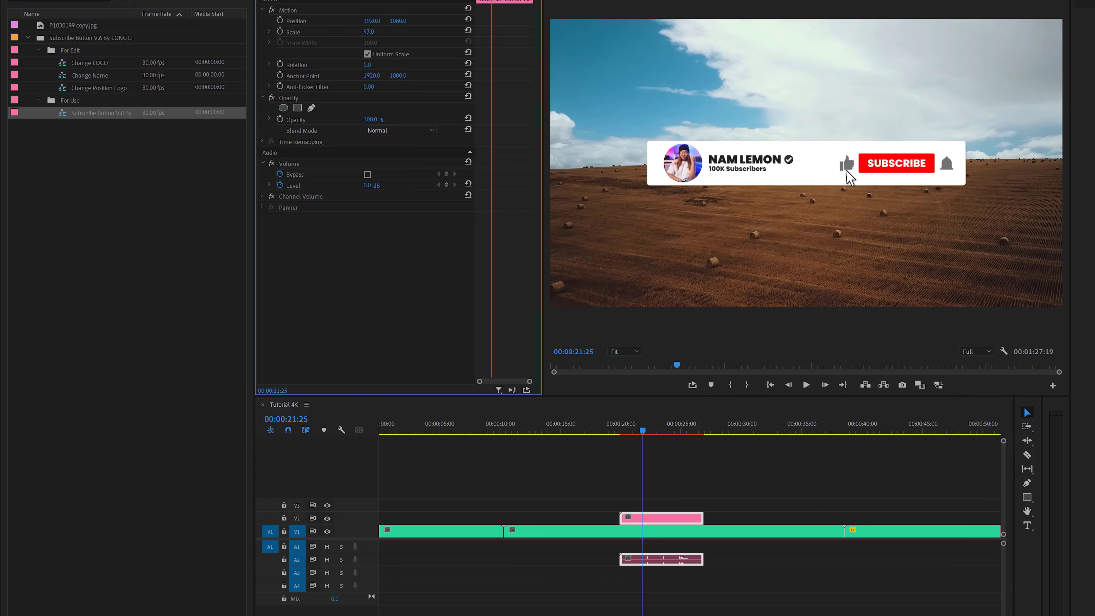
key(ctrl+z)
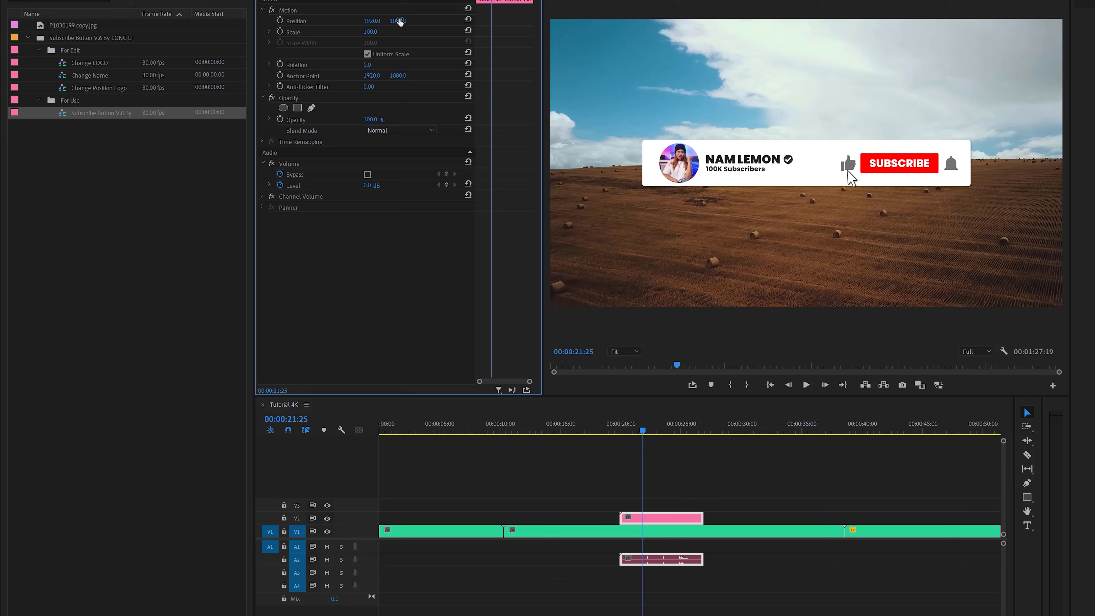
- Lower the graphic to about Y 1789, scale it to 90, and play back the placement
drag(400, 21, 475, 22)
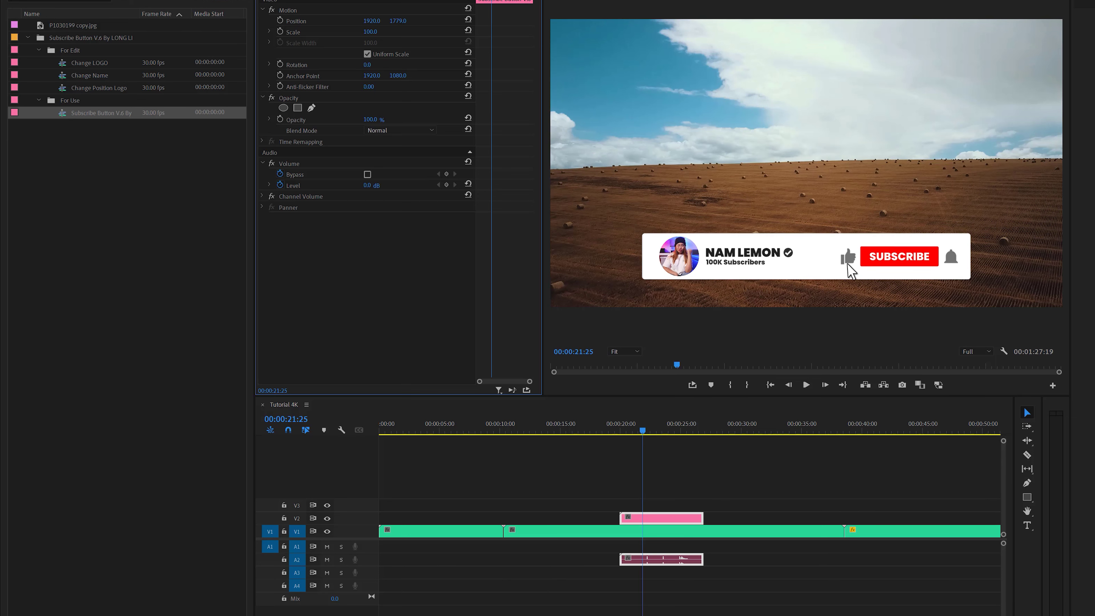
drag(398, 21, 367, 45)
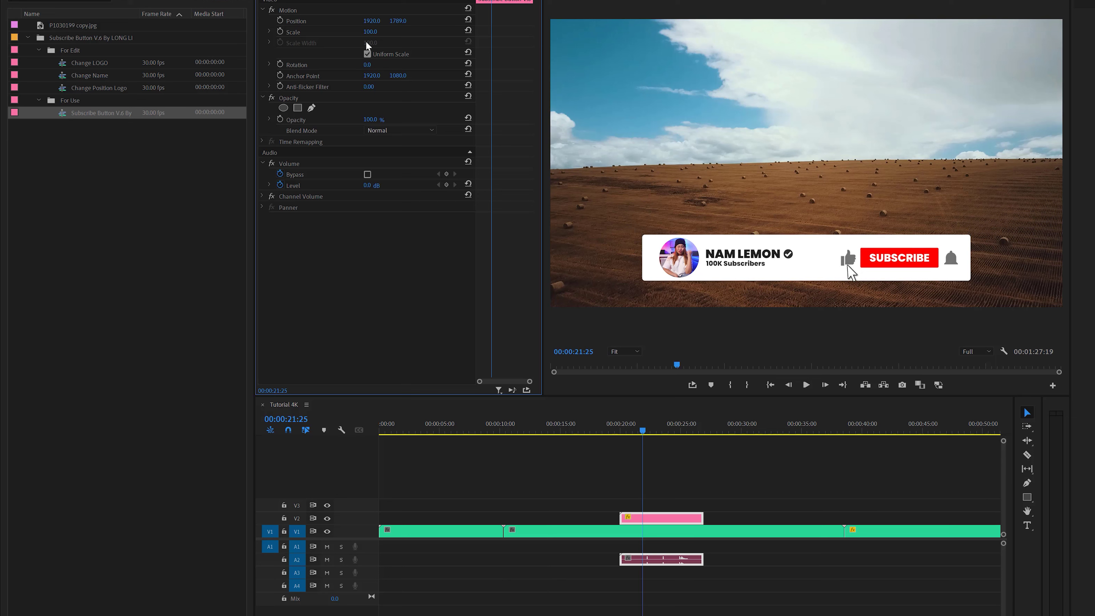
click(372, 31)
text(90)
key(Return)
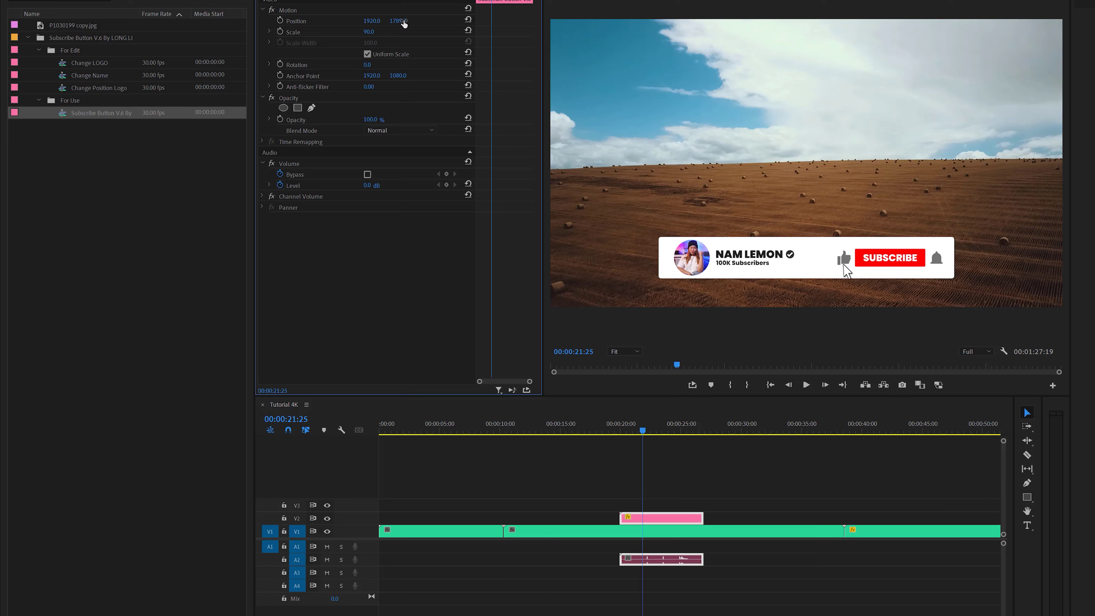
drag(404, 24, 597, 451)
click(620, 434)
click(703, 460)
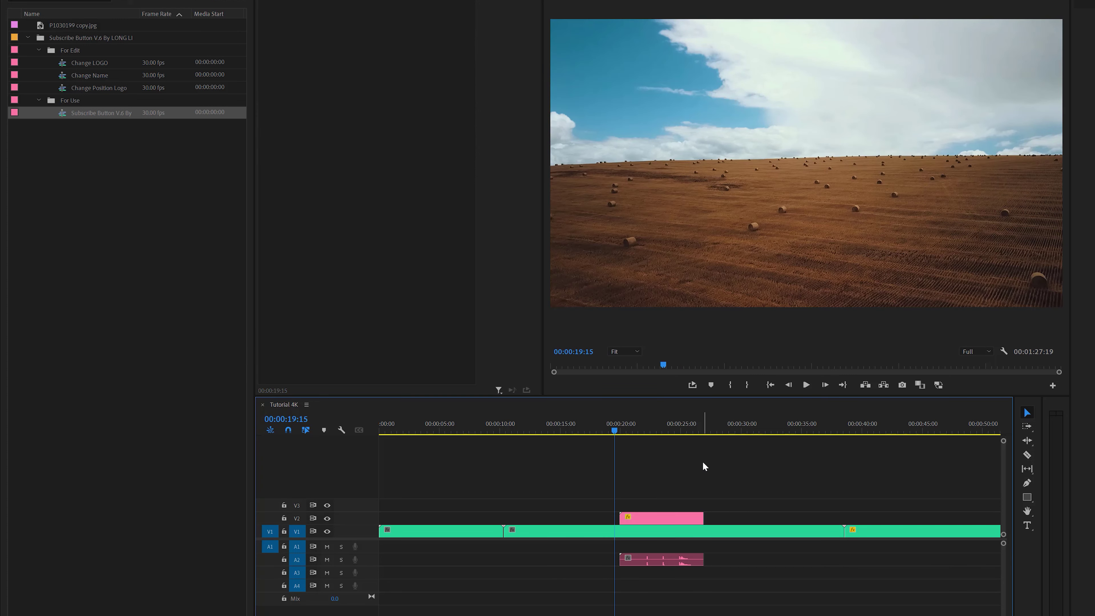
key(space)
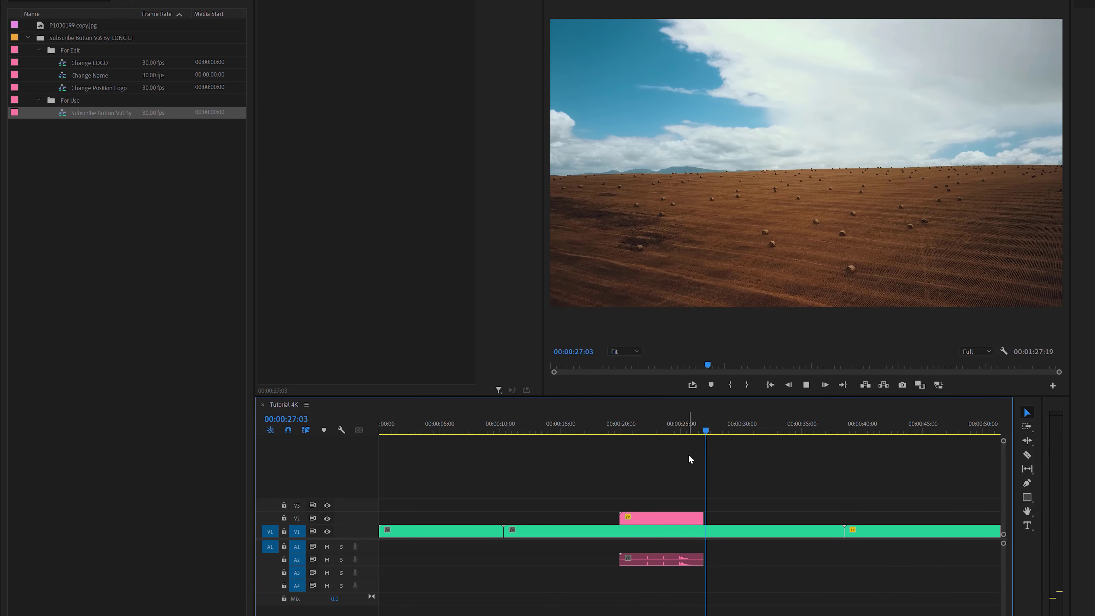
key(space)
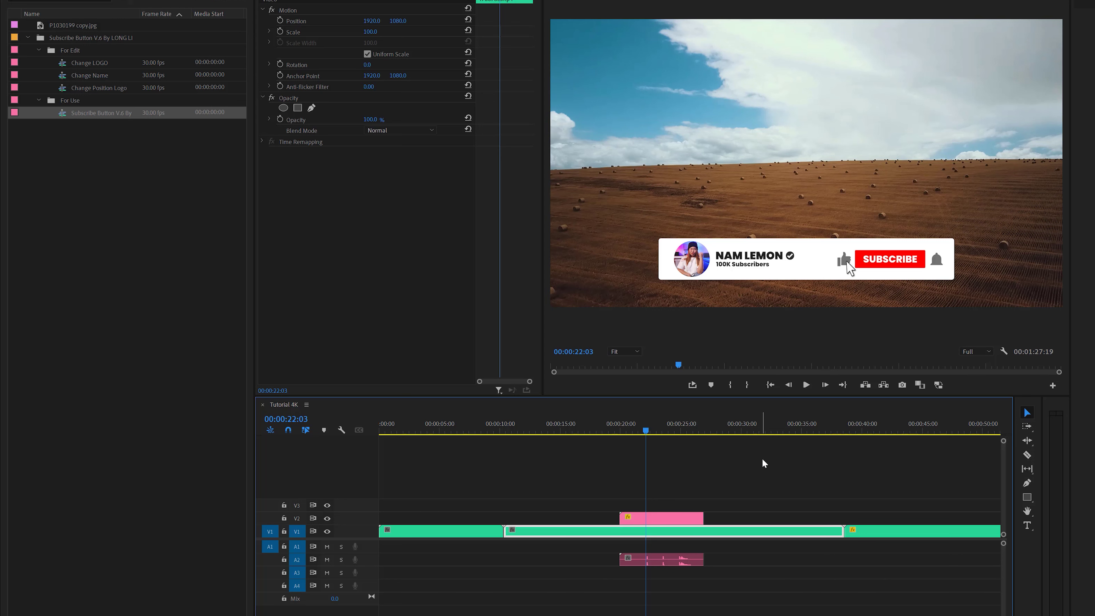
- Move the subscribe clip to the empty V1 stretch at 2:00
key(minus)
key(minus)
drag(448, 518, 755, 531)
click(755, 427)
key(equal)
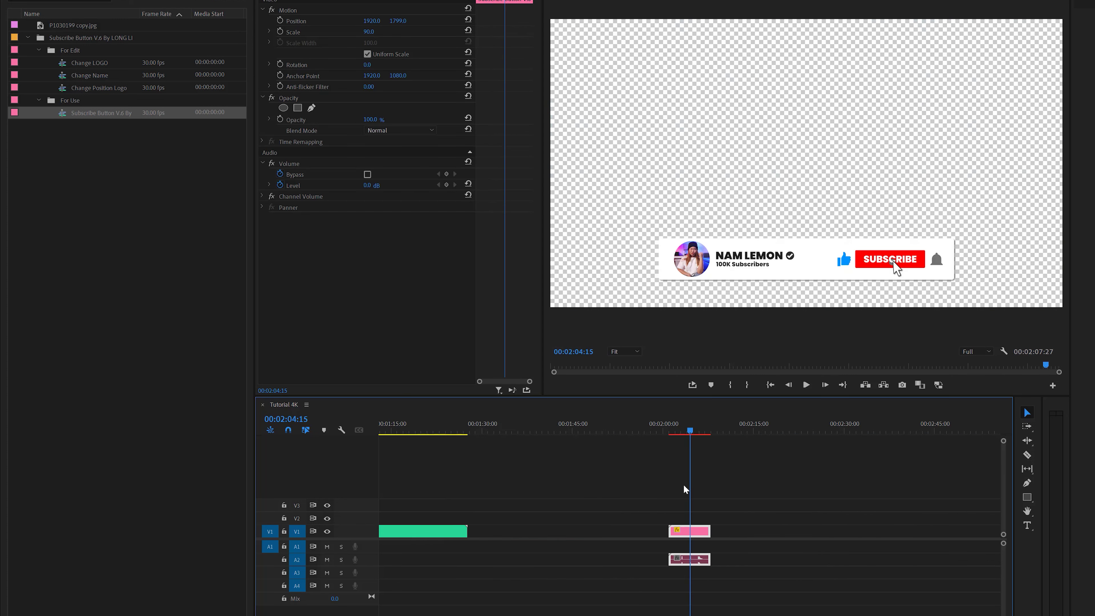
key(equal)
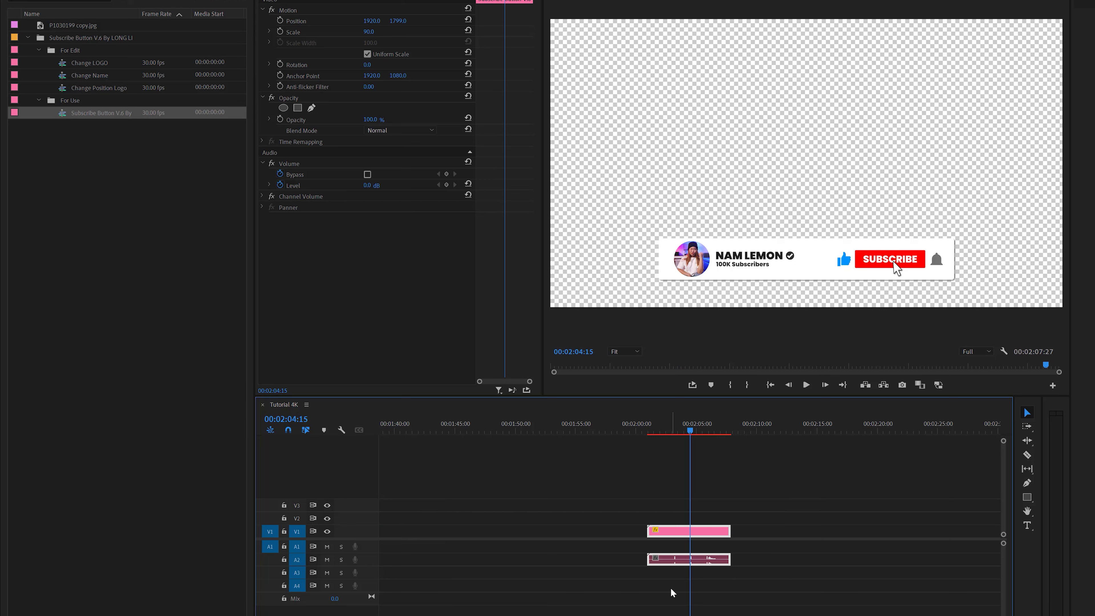
- Bring its click sound up to A1 and mark an In point at 2:00
drag(672, 559, 673, 546)
click(656, 430)
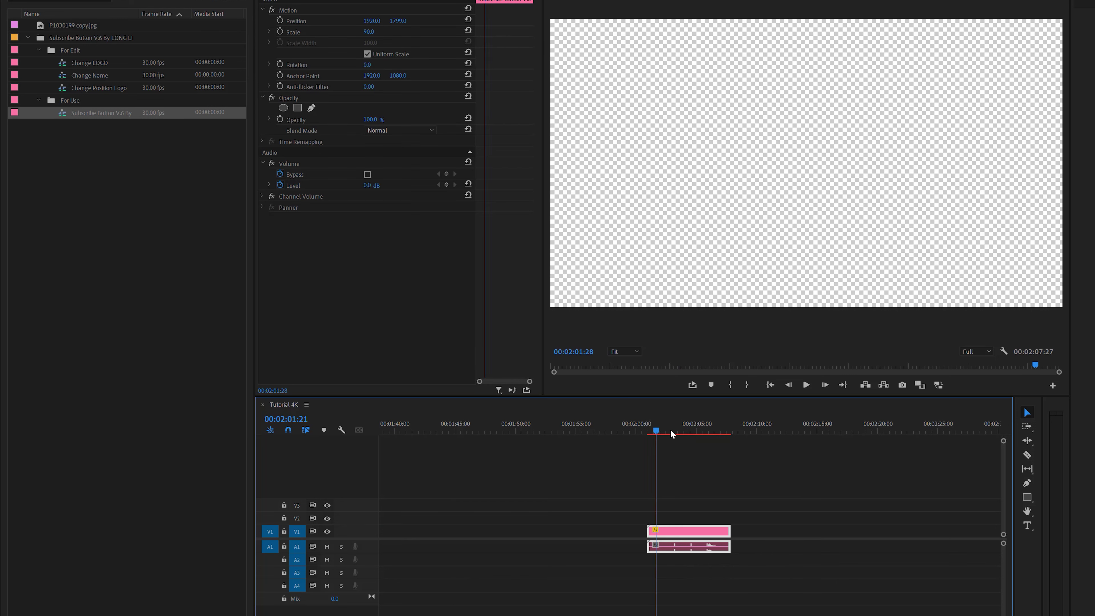
drag(671, 432, 689, 432)
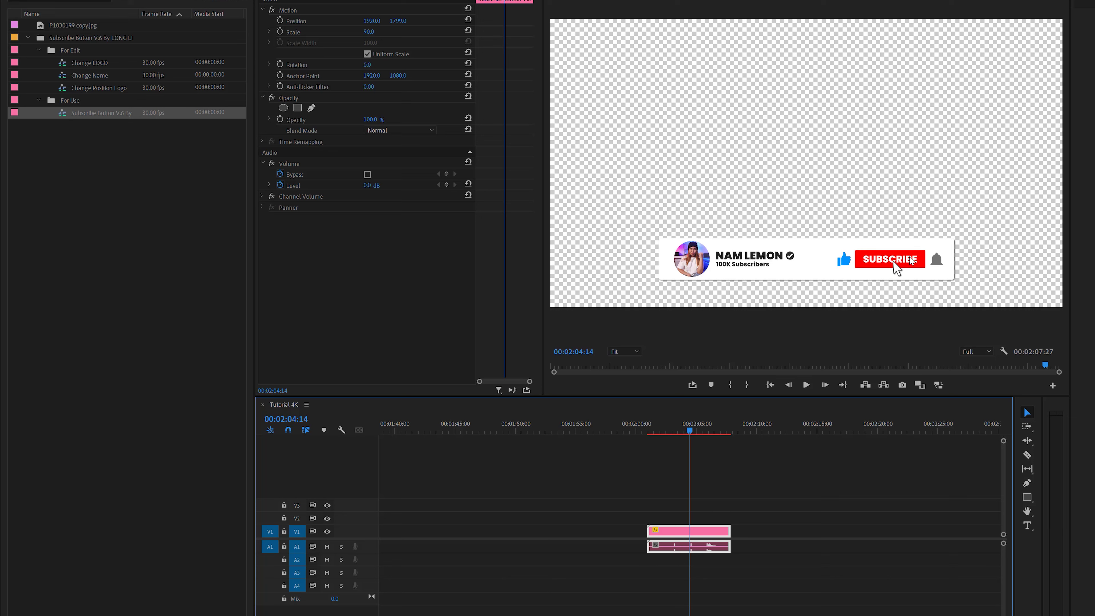
click(647, 425)
key(i)
click(732, 432)
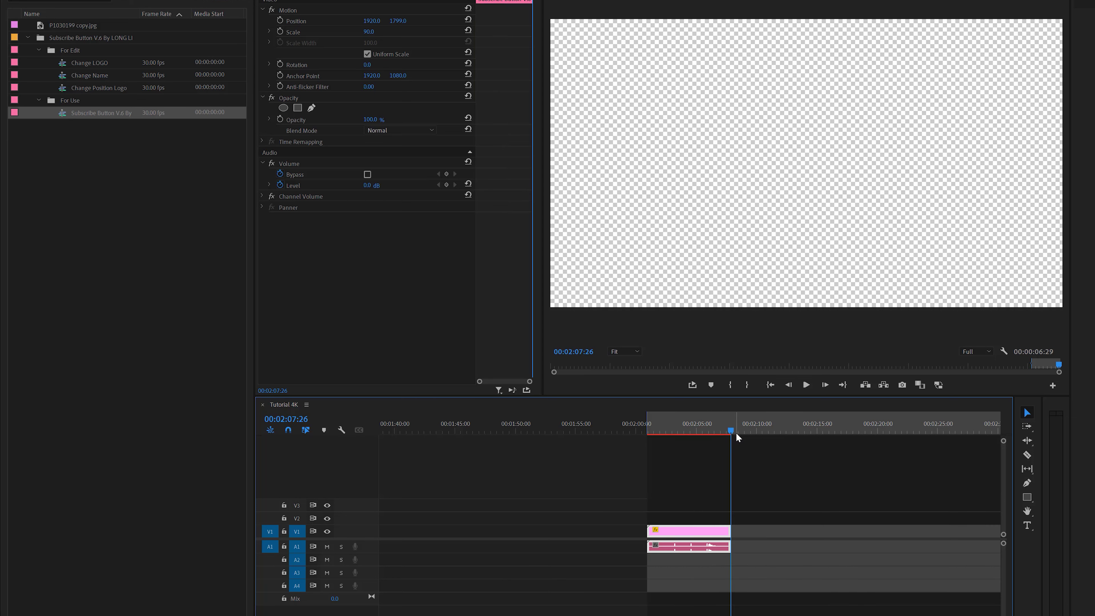
click(710, 424)
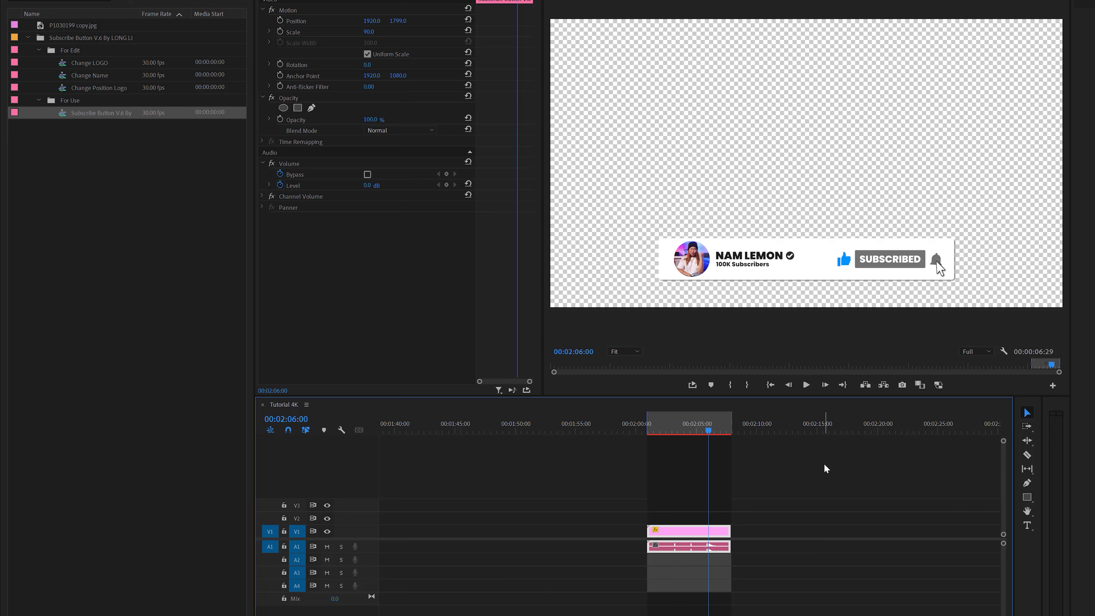
- Clear the In/Out marks and move the subscribe clip up to V2
click(827, 475)
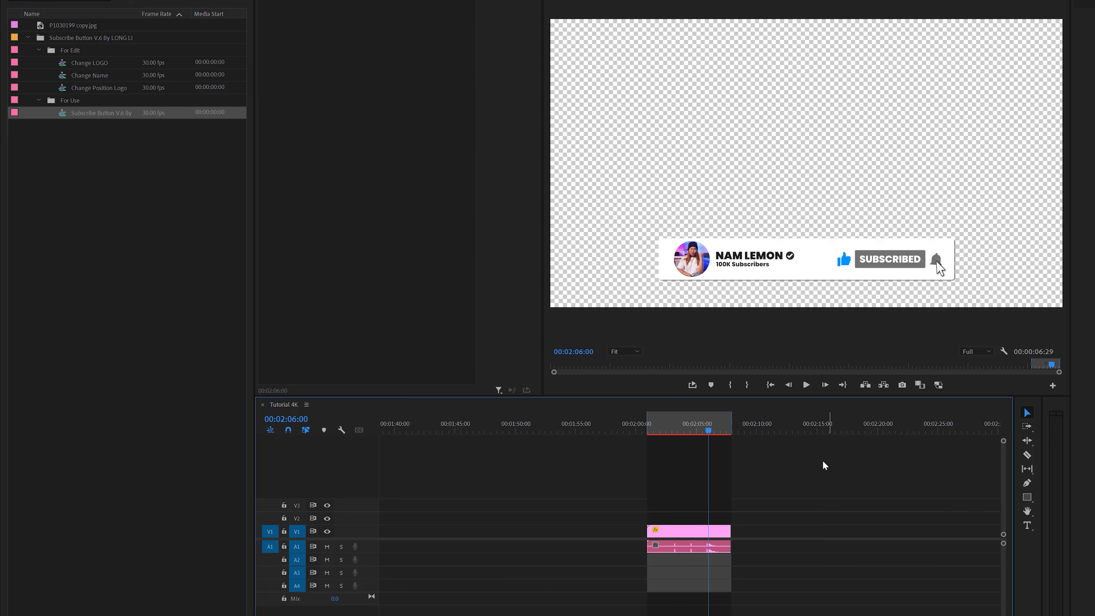
key(ctrl+shift+x)
drag(683, 539, 671, 526)
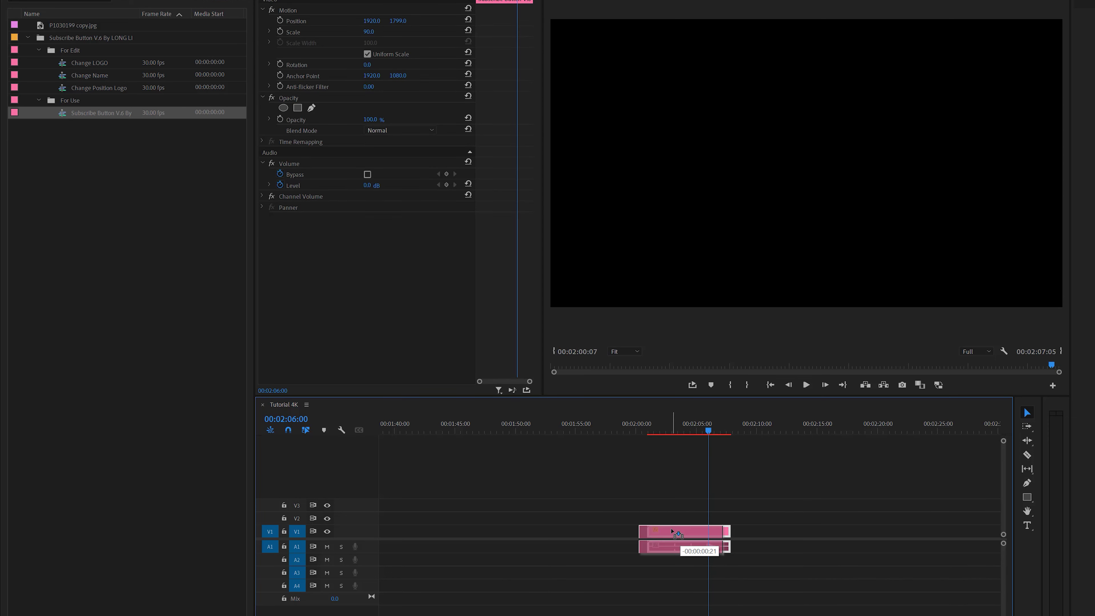
key(minus)
key(minus)
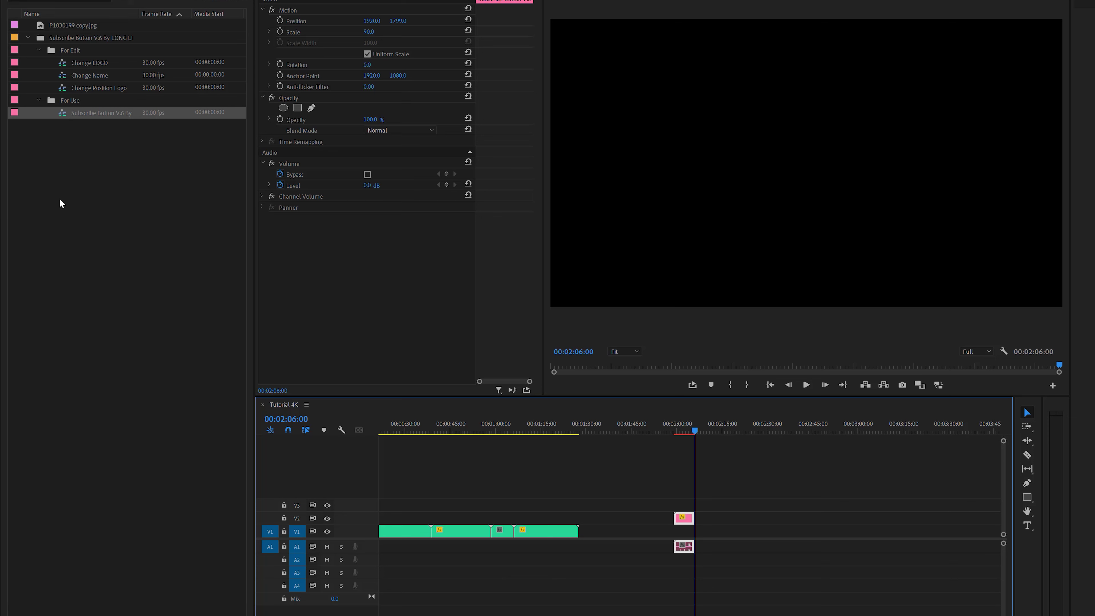
- Select the subscribe clip together with its click sound on the timeline
click(70, 140)
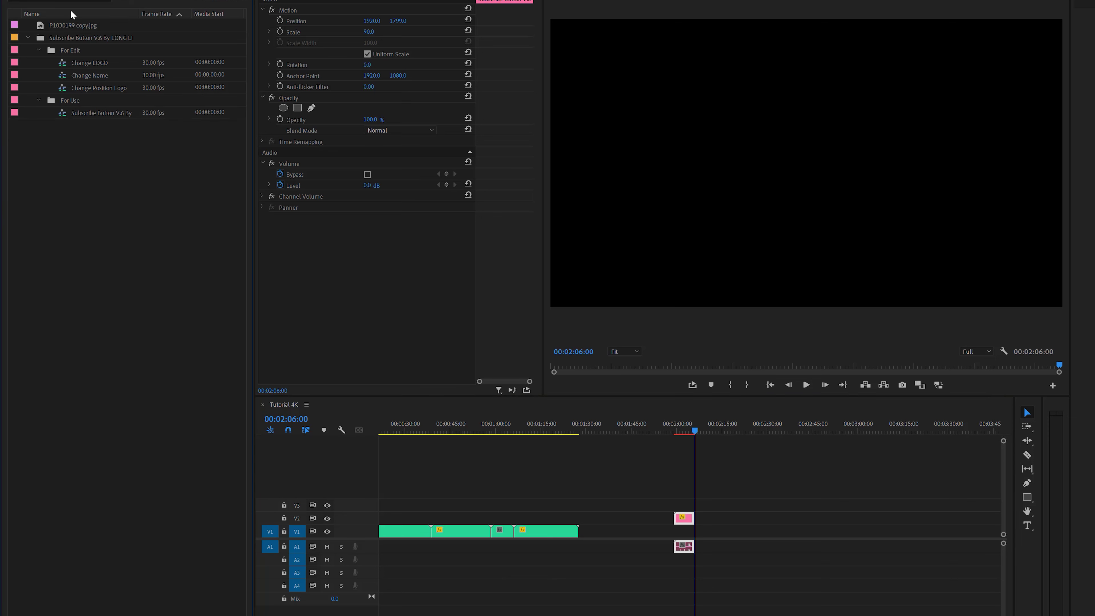
click(59, 113)
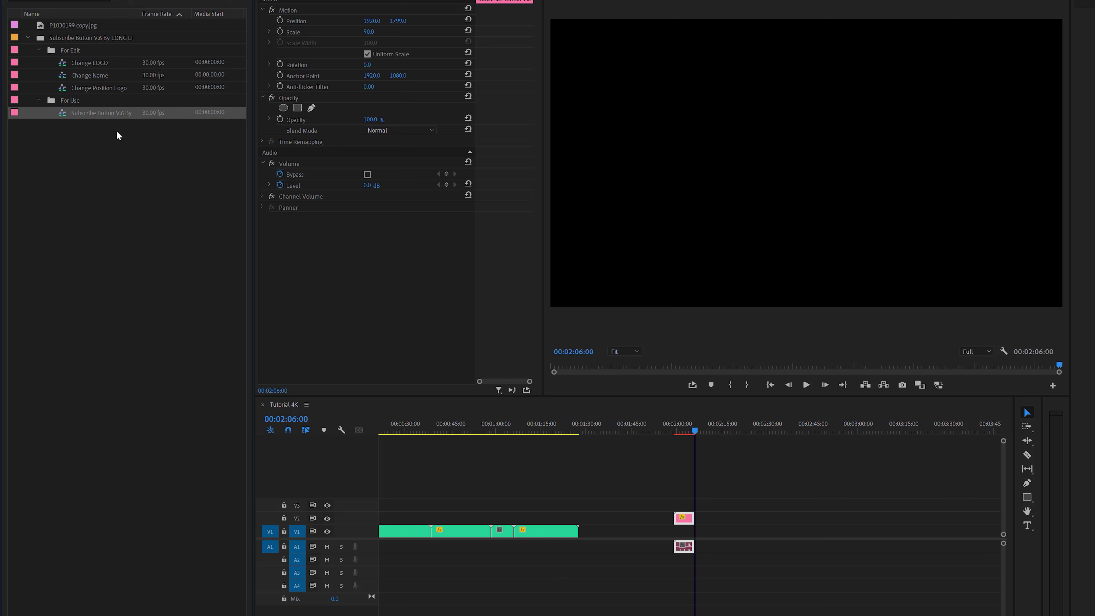
click(114, 155)
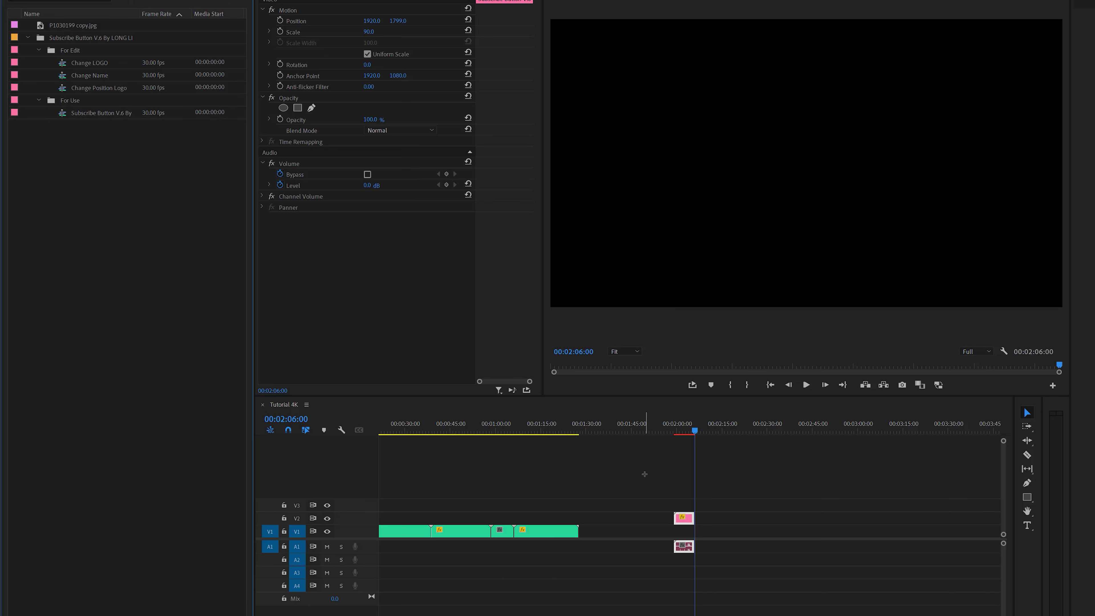
drag(644, 471, 728, 596)
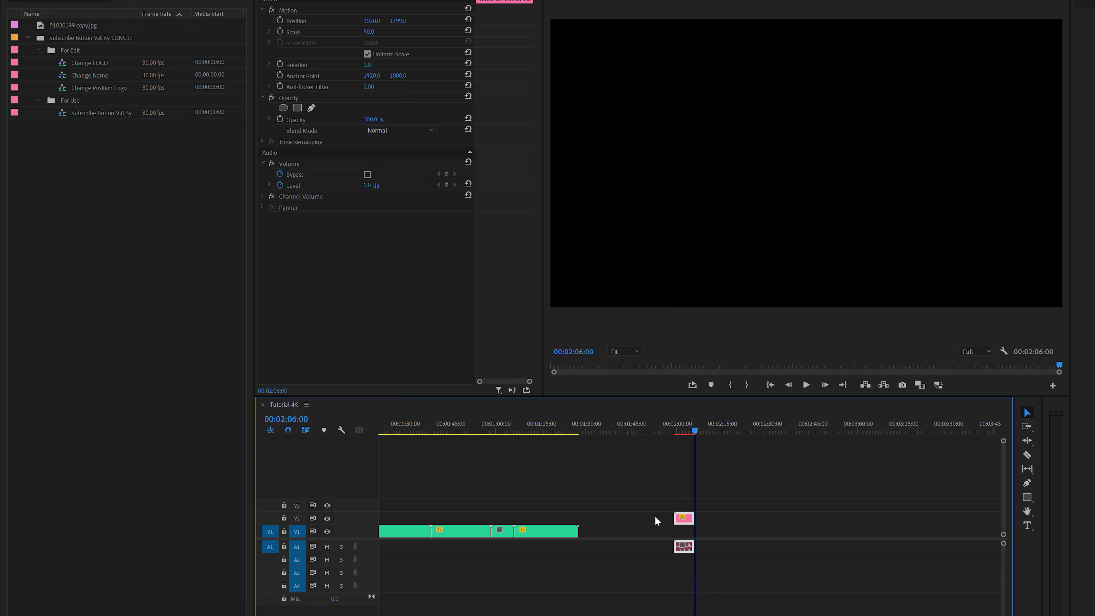
click(690, 431)
key(=)
key(=)
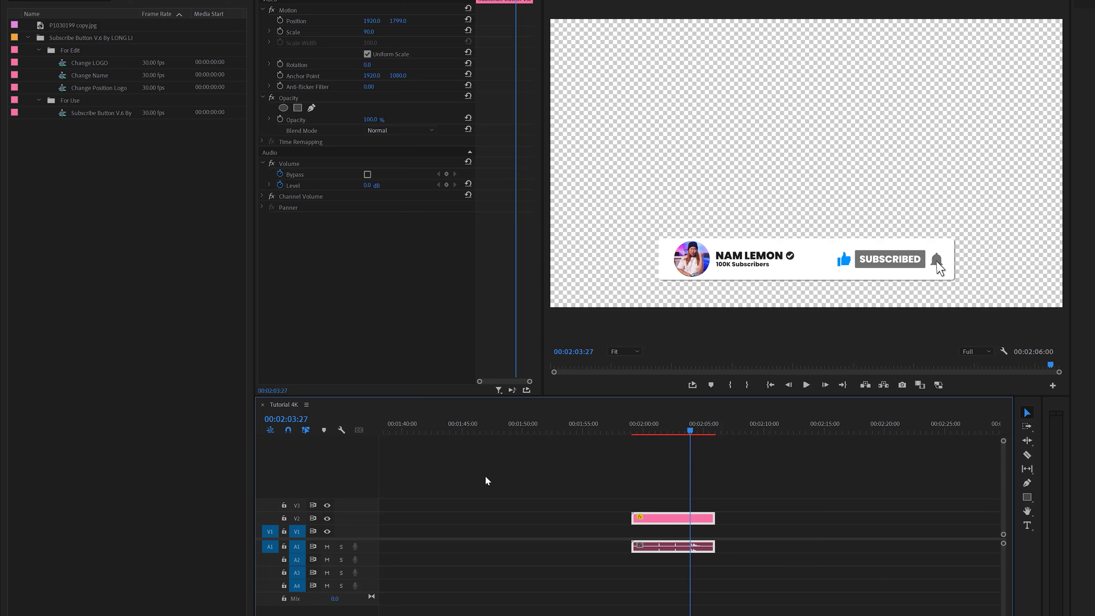
- Paste a duplicate of the subscribe clip further along, then delete the duplicate
click(814, 428)
key(ctrl+v)
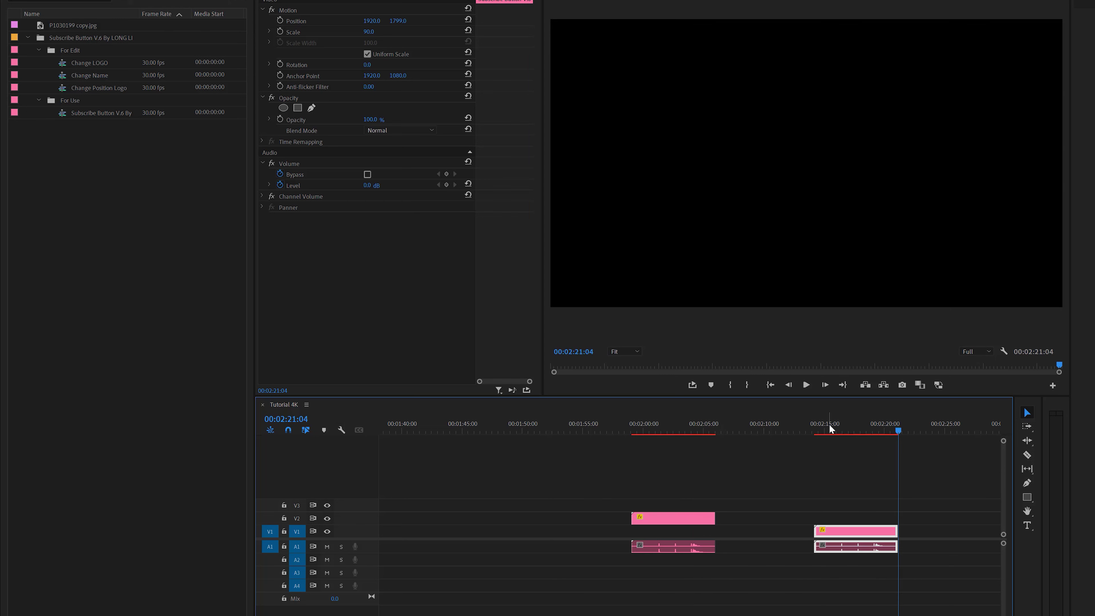
click(858, 431)
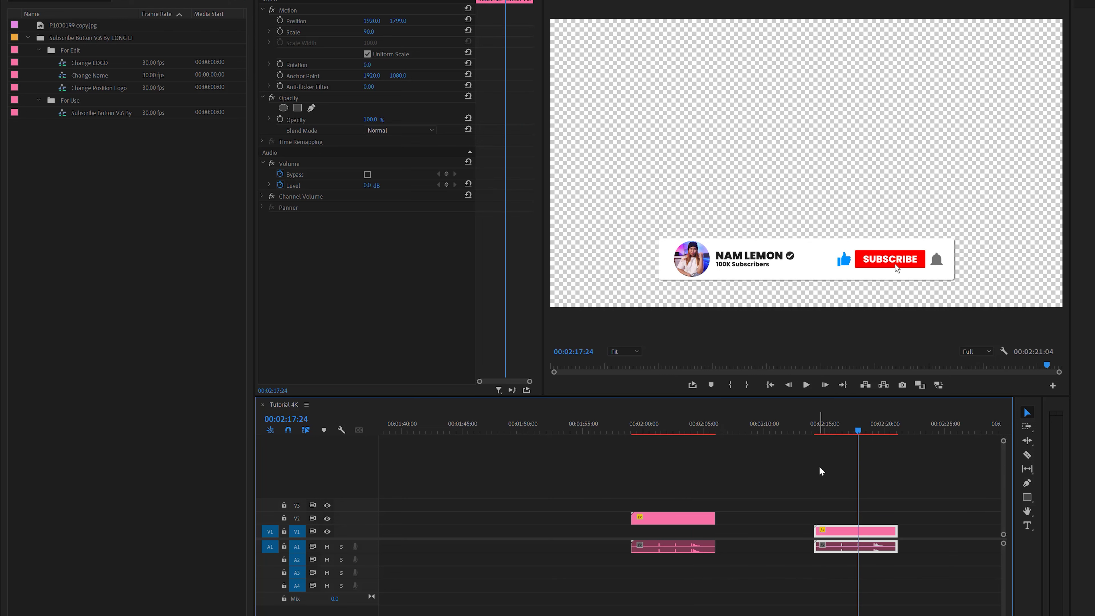
drag(816, 472, 858, 566)
click(817, 515)
click(817, 530)
key(Delete)
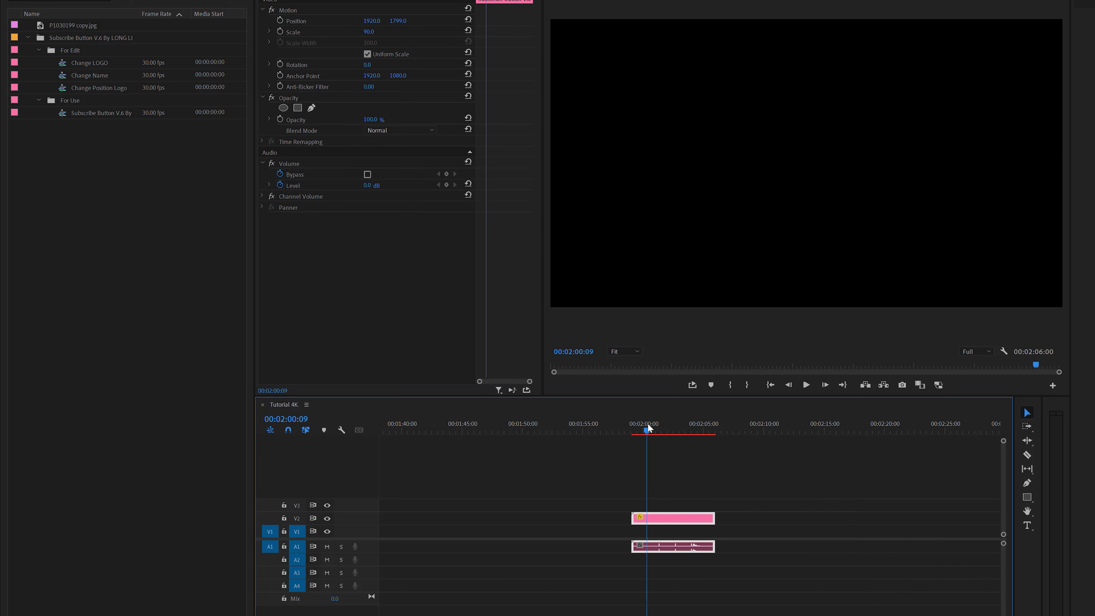
- Delete the original subscribe clip and its click sound
drag(648, 429, 636, 430)
key(space)
key(Delete)
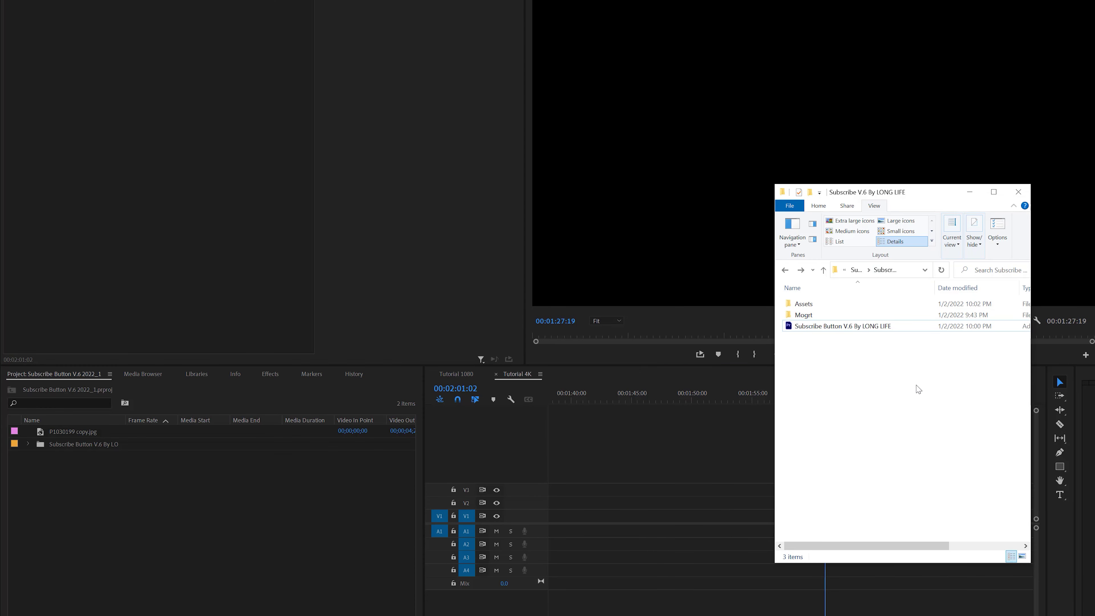
- Add the Subscribe Button V.6 (2022+) By LONG LIFE .mogrt from the Mogrt folder to Essential Graphics
mouse_move(817, 320)
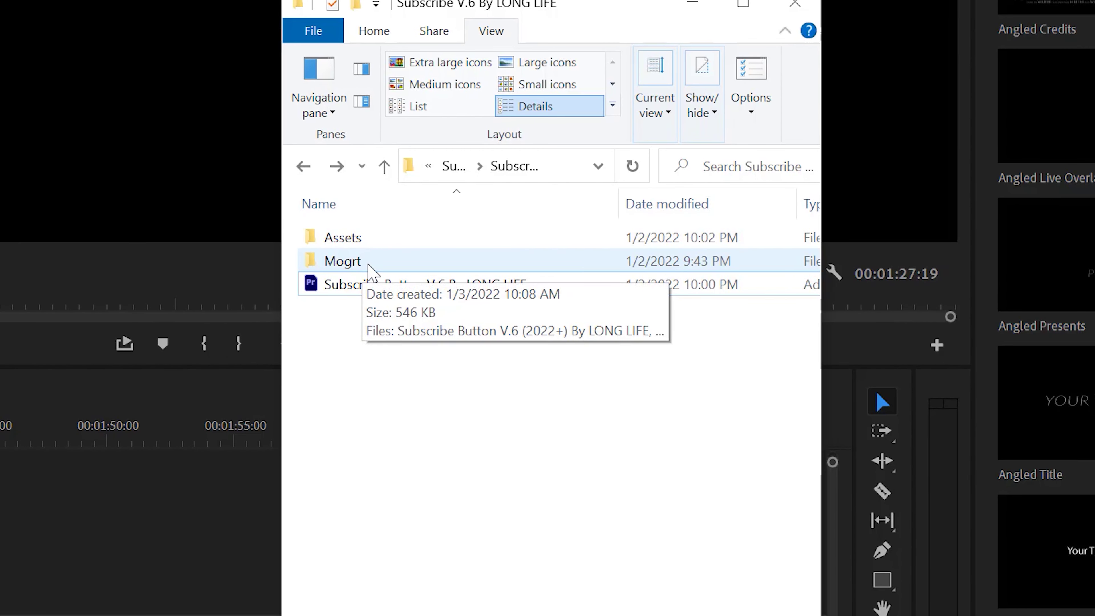
double_click(369, 265)
drag(613, 7, 771, 52)
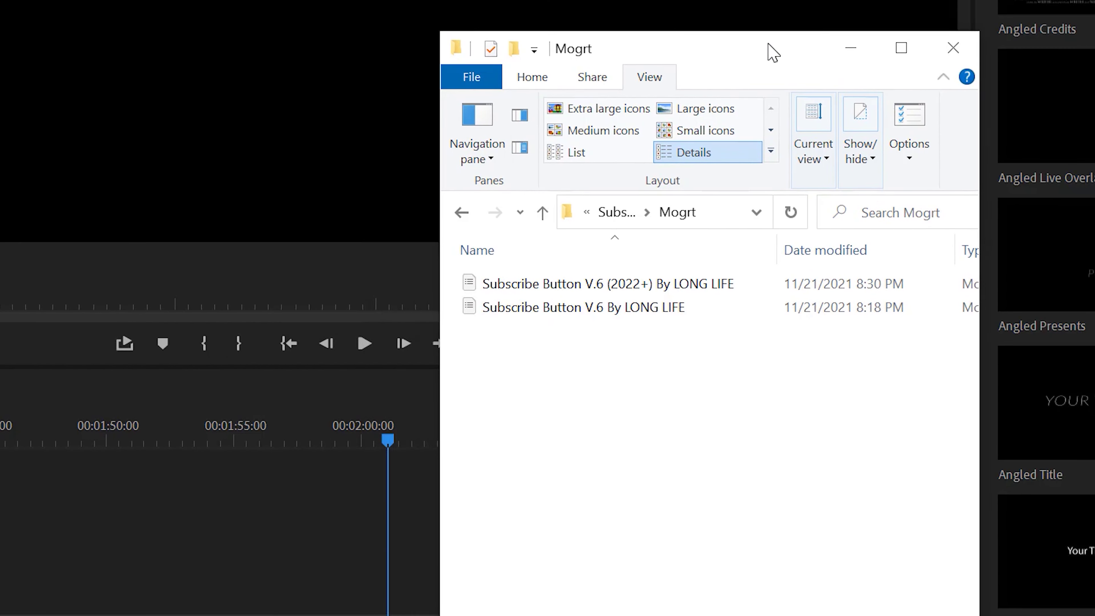
click(578, 246)
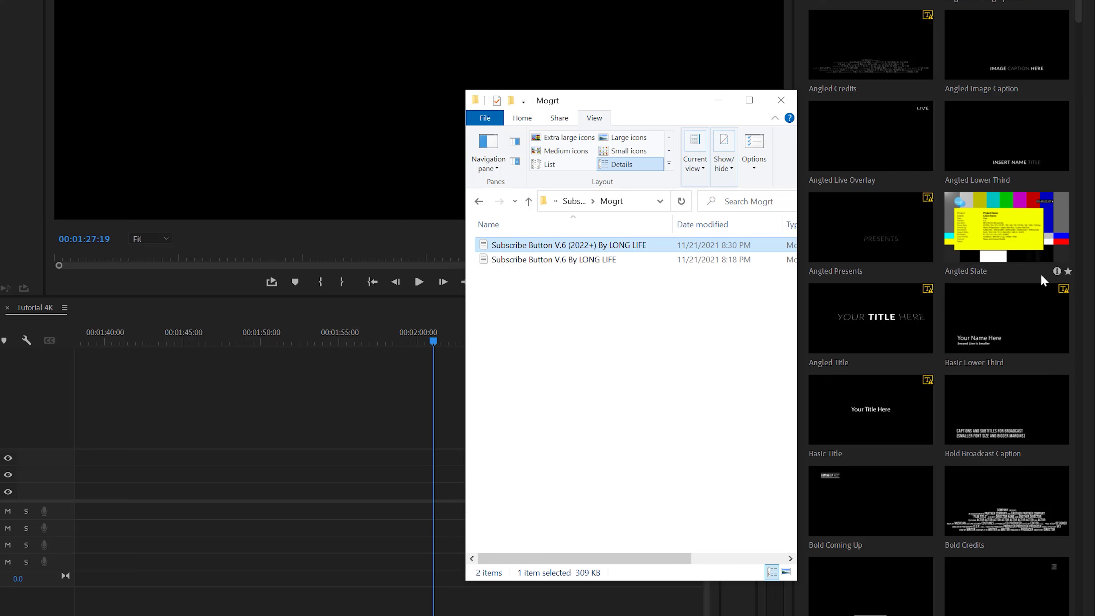
drag(568, 252, 913, 255)
- Place the Subscribe Button V.6 (2022+) template above the field footage starting at 00:00:18:10
click(849, 233)
scroll(875, 313, down, 15)
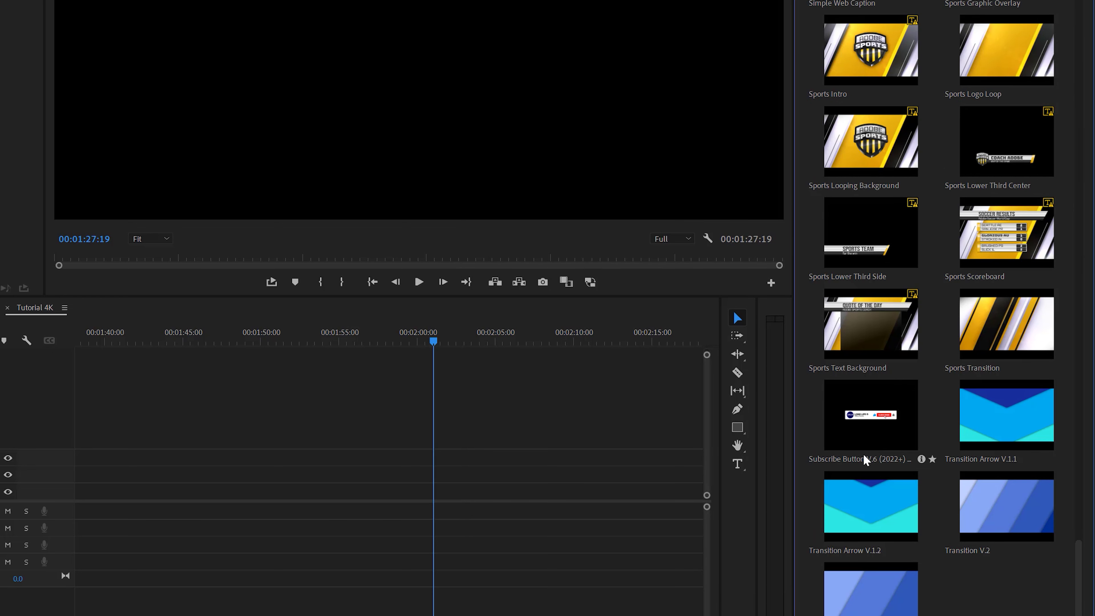
click(877, 431)
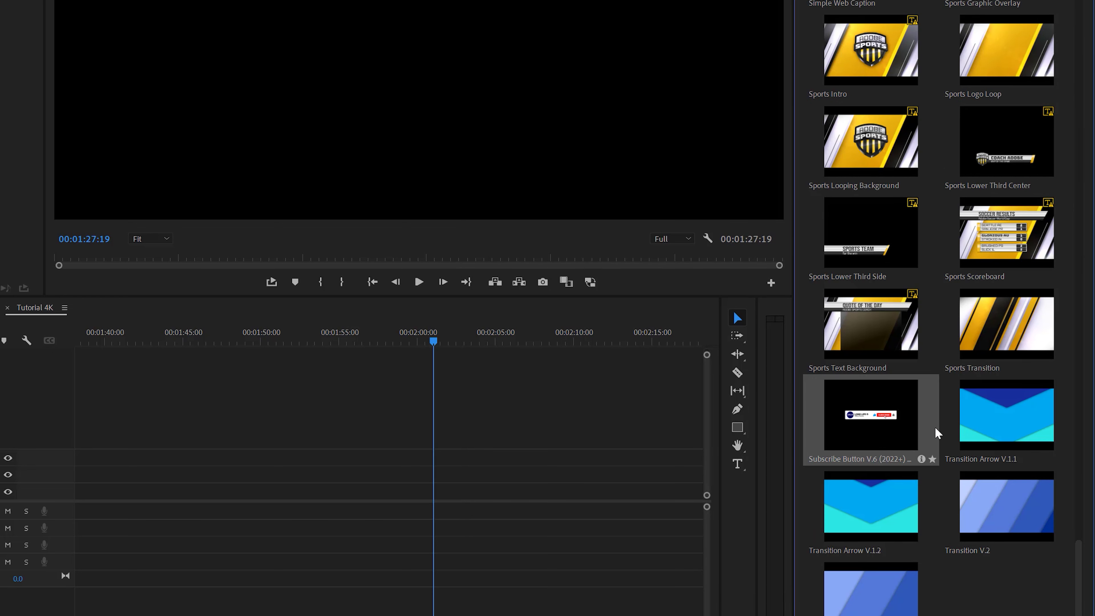
key(ctrl+z)
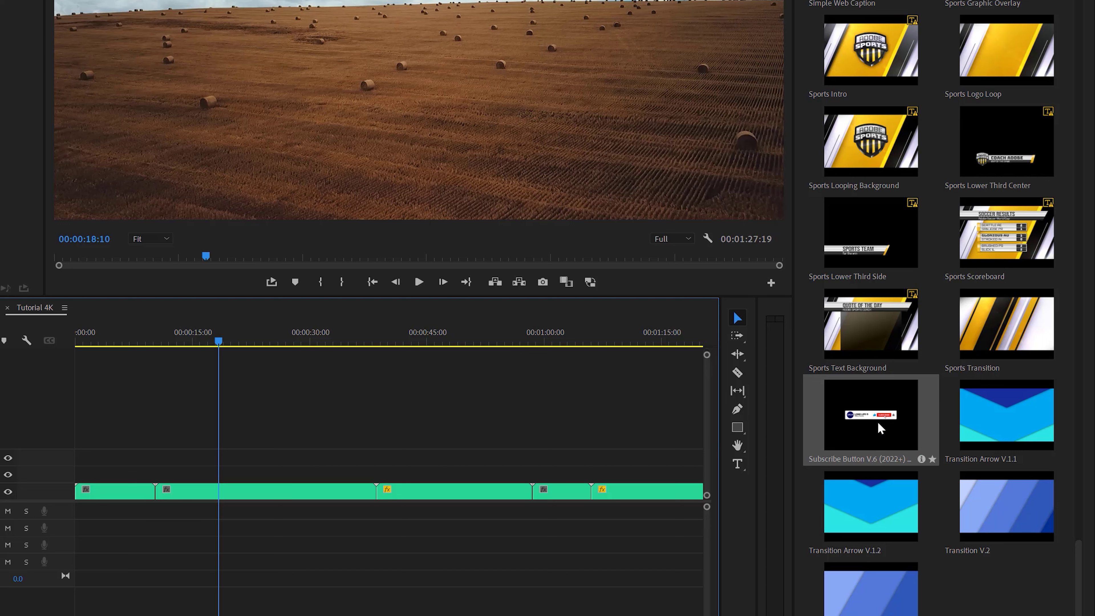
drag(879, 428, 225, 461)
key(=)
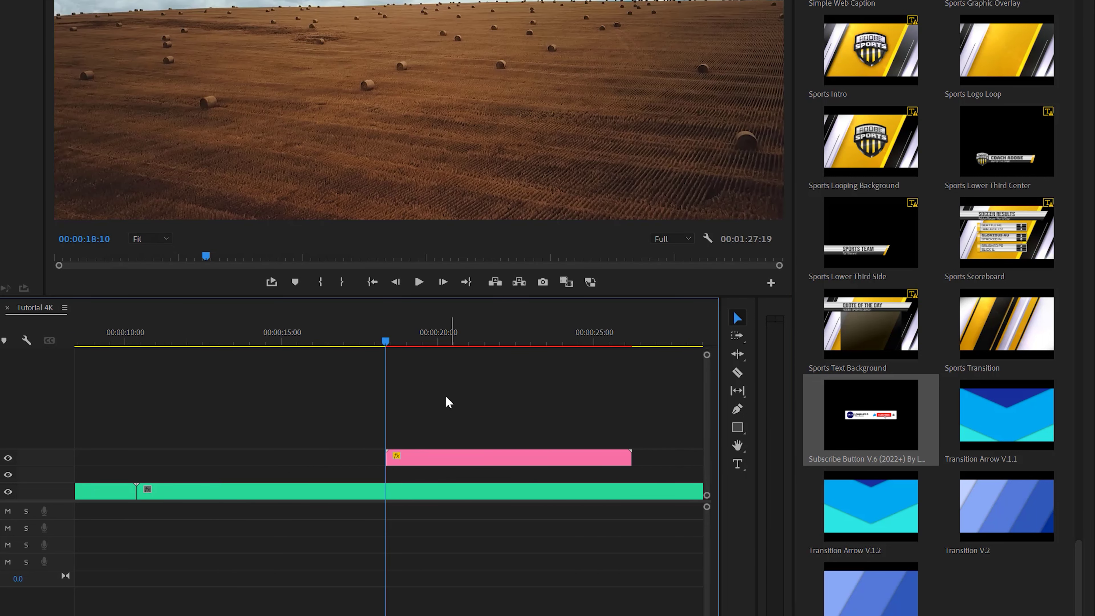
drag(415, 339, 466, 345)
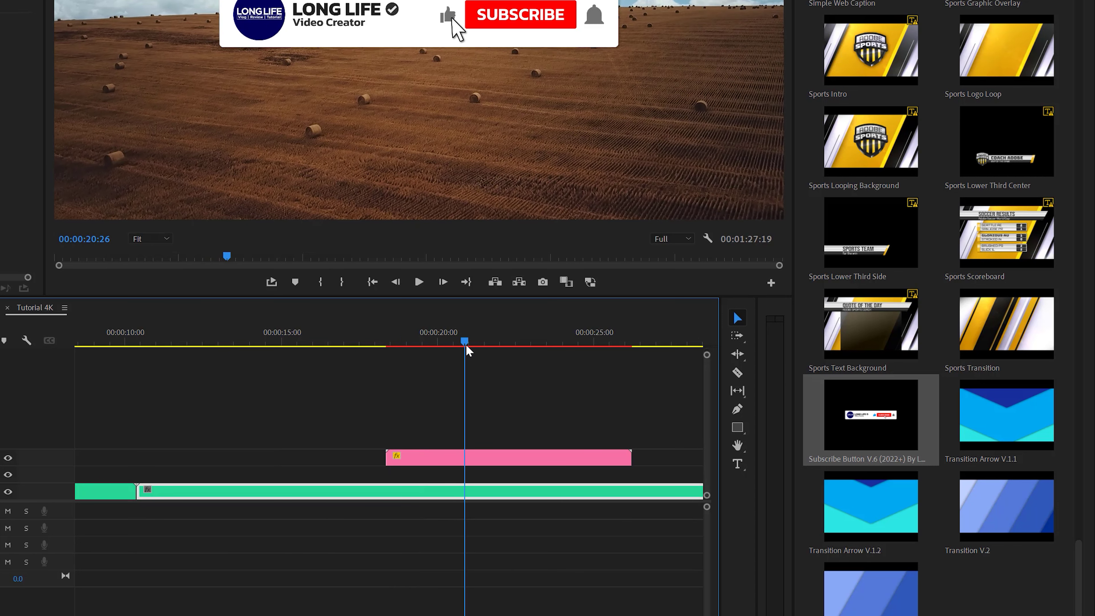
- Replace the banner's LONG LIFE logo with the photo P1030199 copy.jpg
click(476, 456)
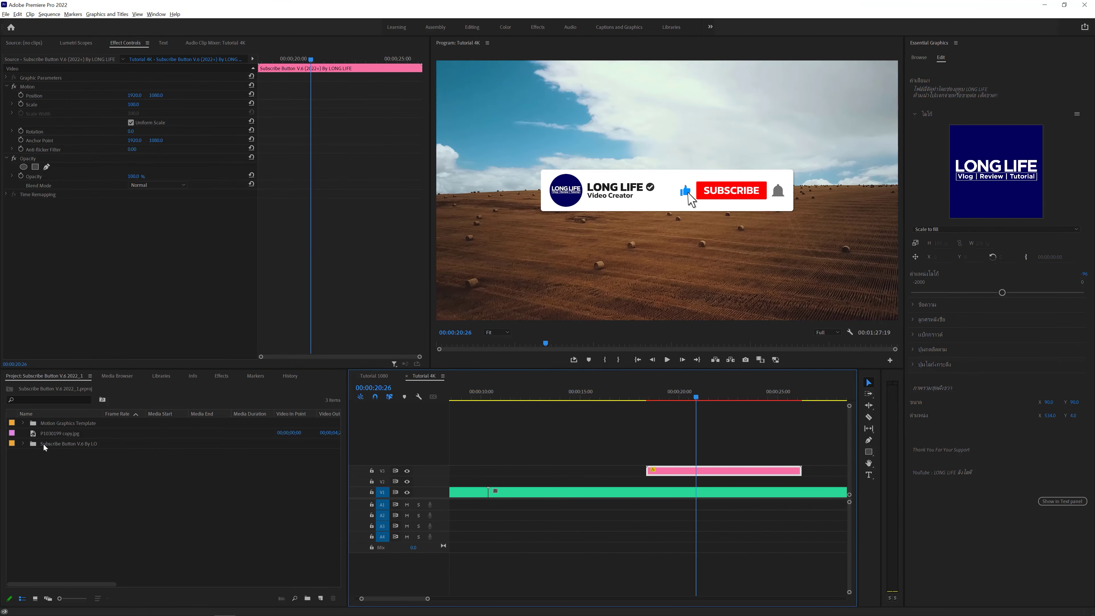
click(34, 434)
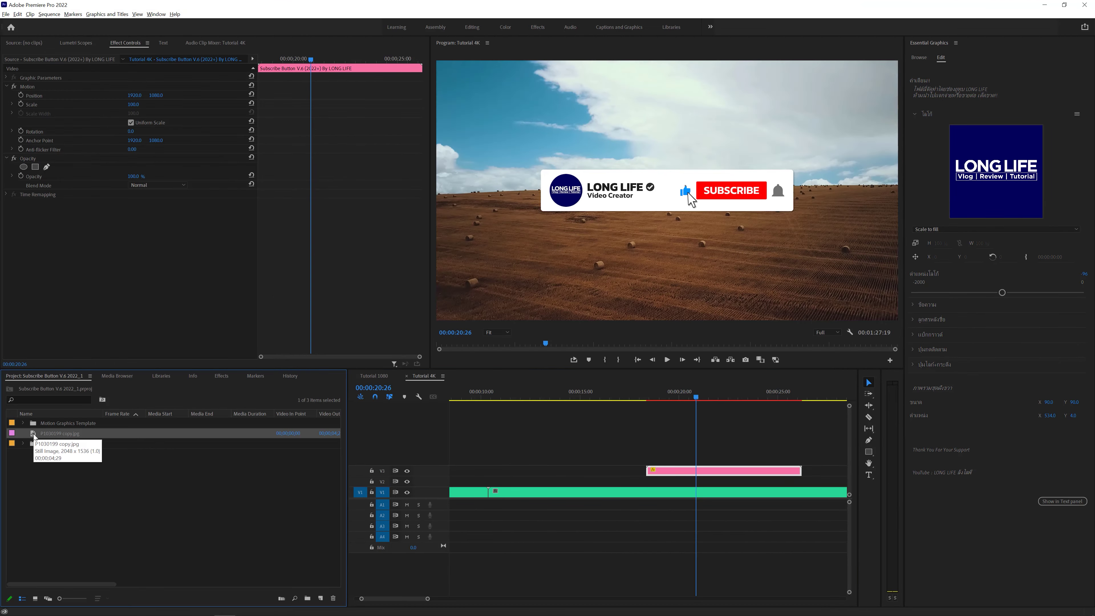
double_click(33, 434)
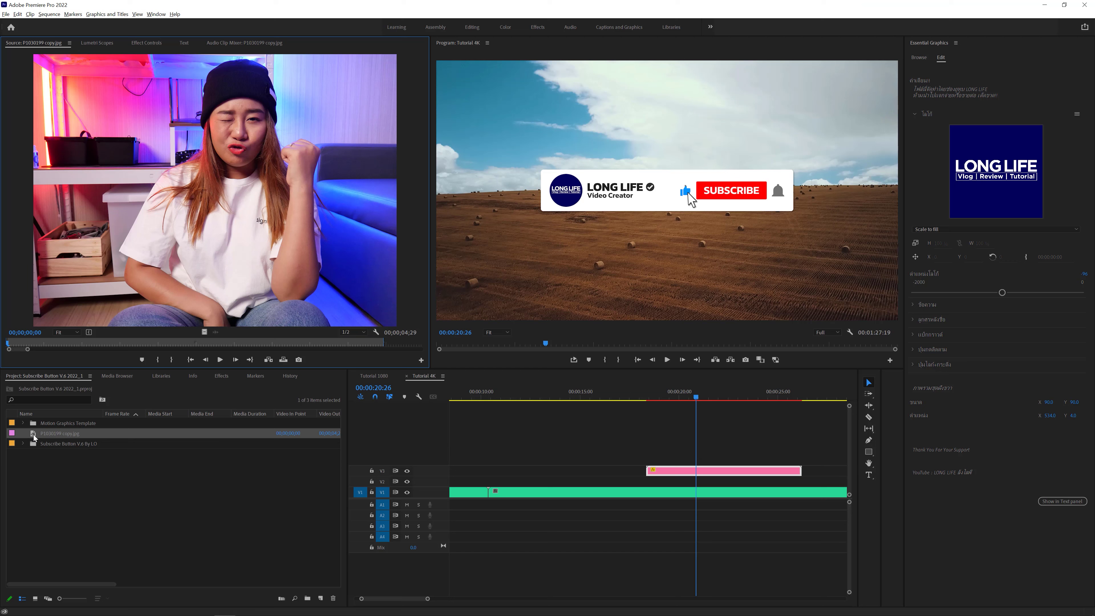
drag(33, 437, 997, 176)
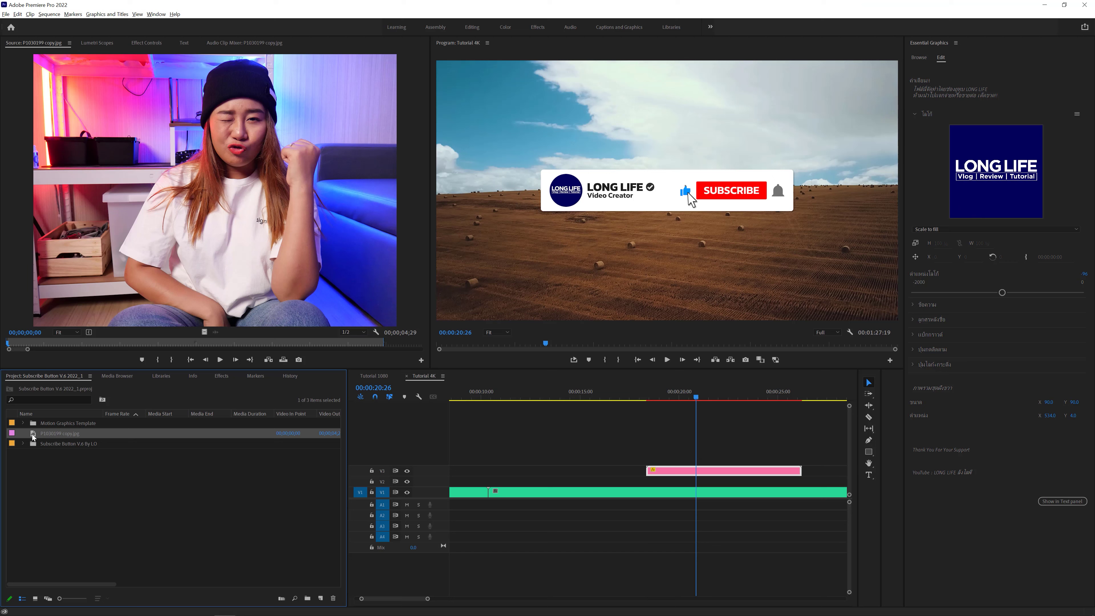
drag(33, 437, 988, 170)
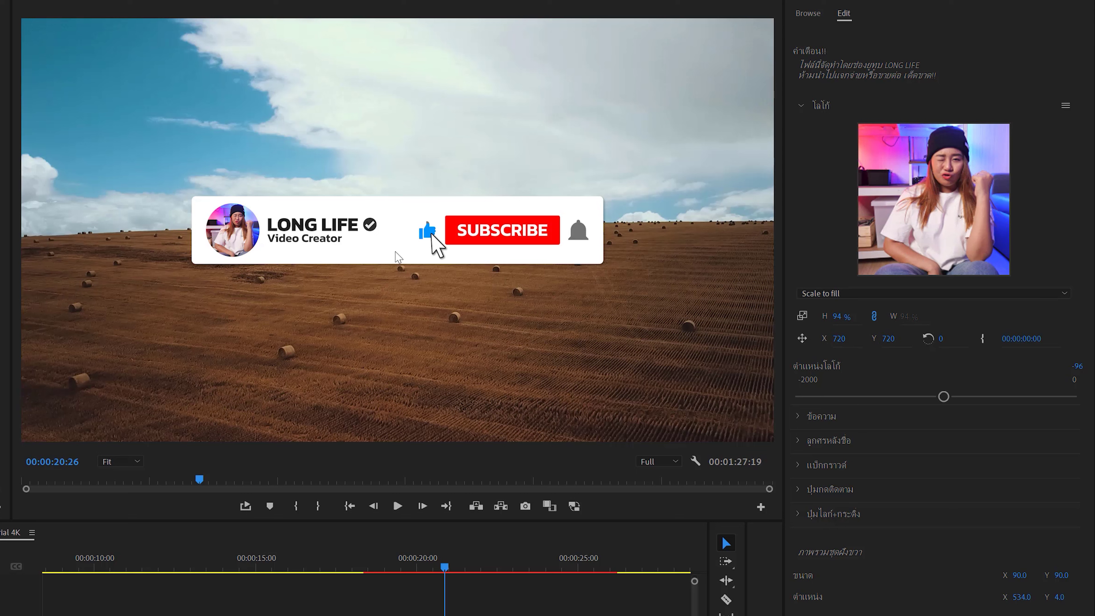
- Nudge the photo's position inside the logo and set the logo scale to 94%
drag(839, 339, 841, 341)
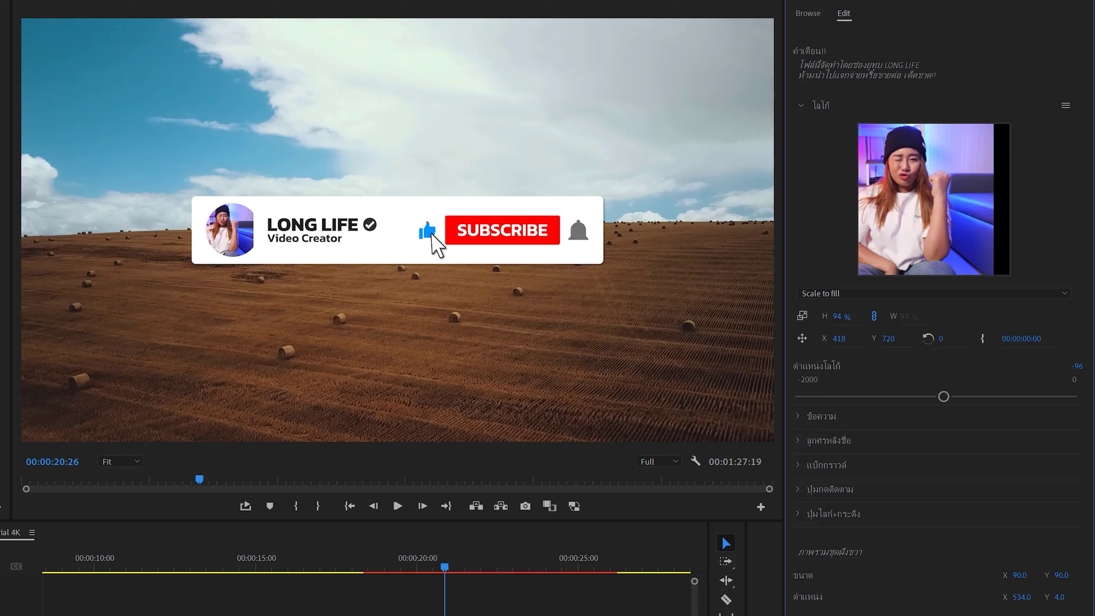
mouse_move(839, 339)
mouse_down()
mouse_move(853, 339)
mouse_move(838, 339)
mouse_up()
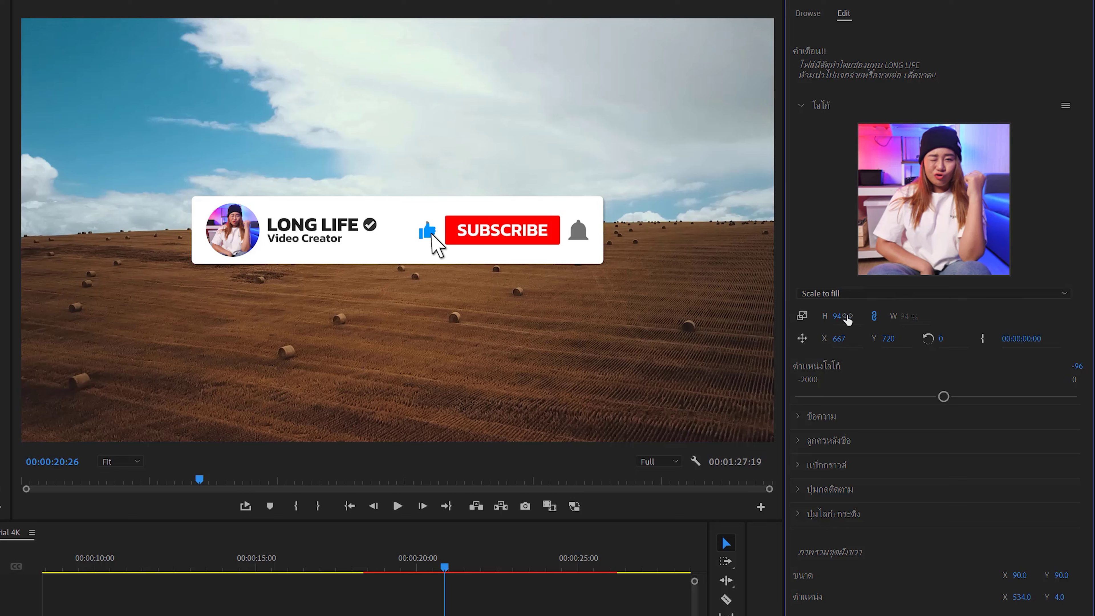
click(838, 320)
key(Return)
drag(840, 317, 846, 324)
text(80)
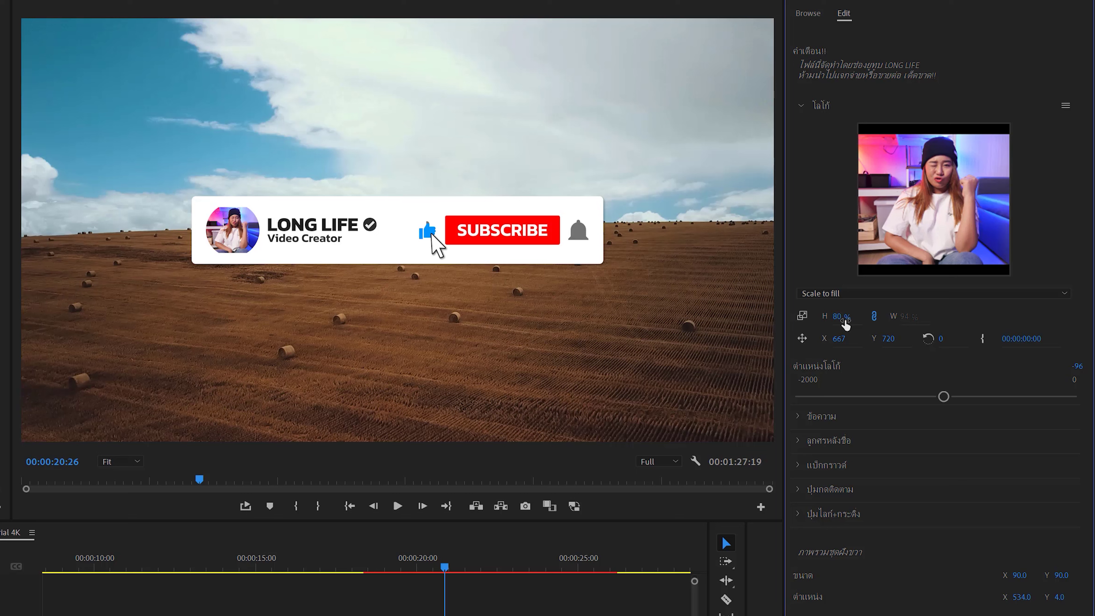
drag(846, 317, 871, 313)
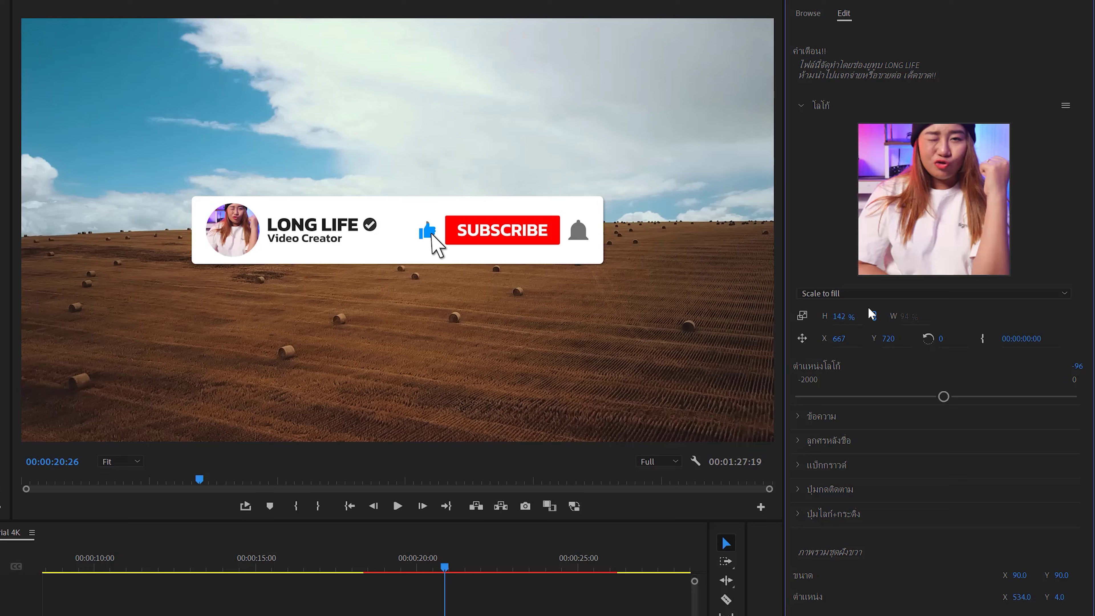
key(ctrl+z)
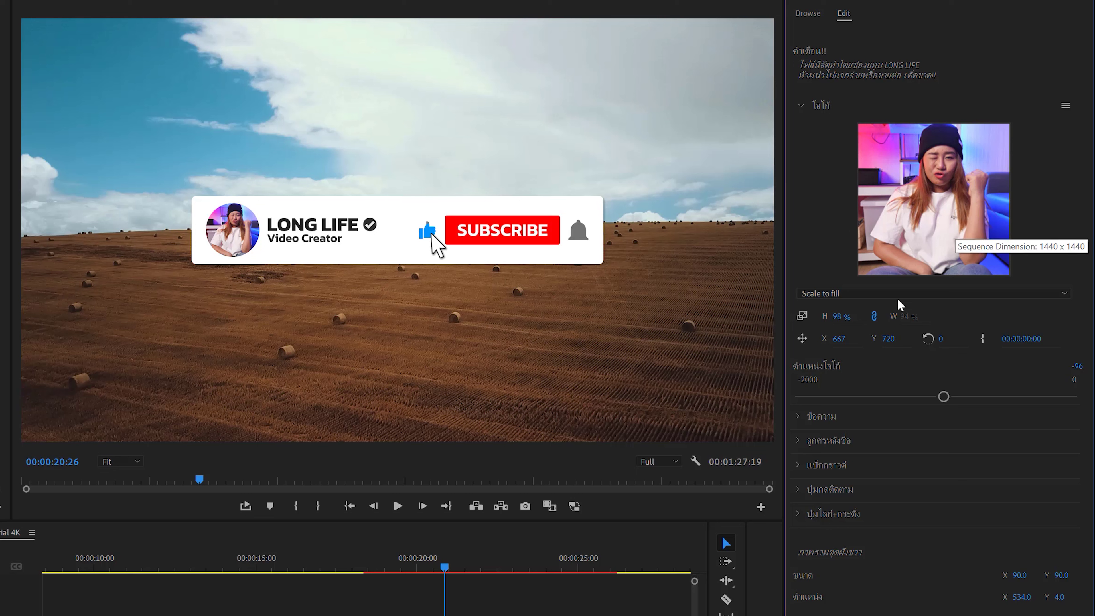
click(874, 320)
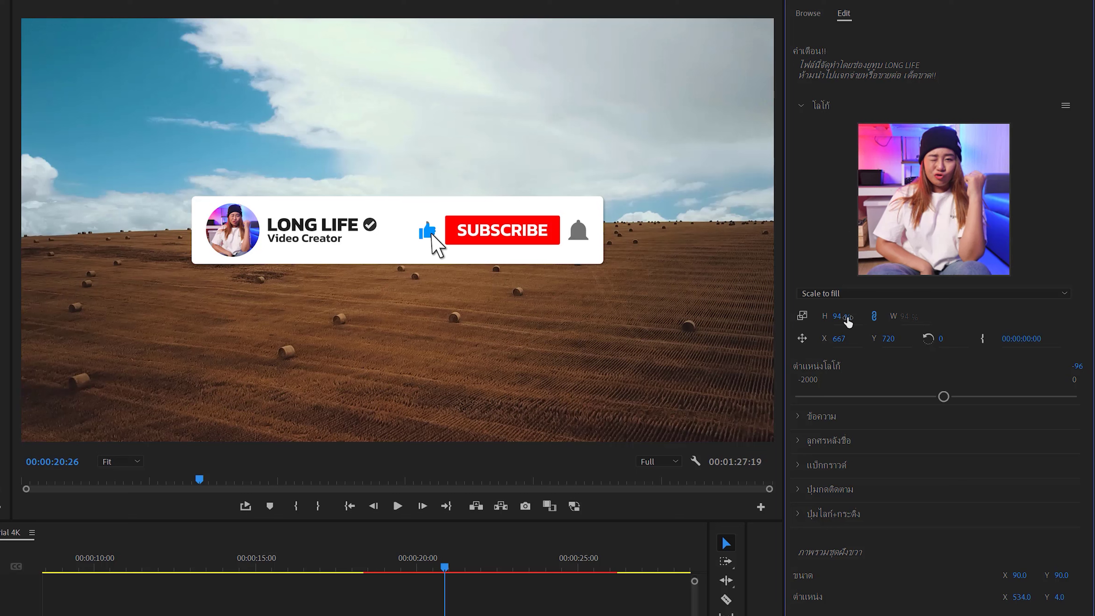
- Set the photo fit to Stretch to fill and slide the round logo left to -12
click(839, 294)
click(847, 305)
click(846, 293)
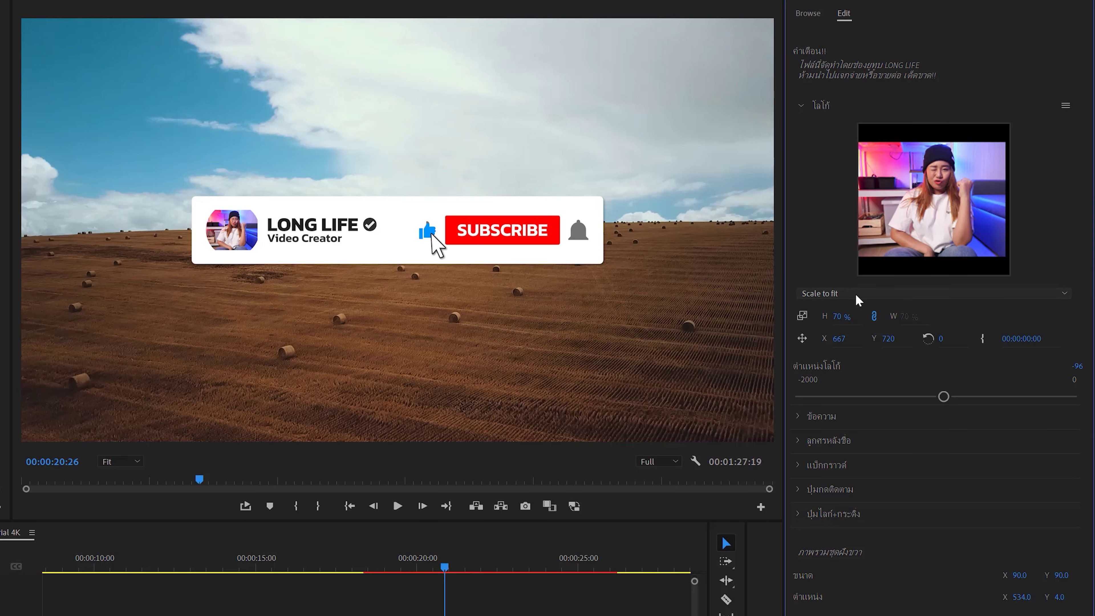
click(856, 295)
click(855, 336)
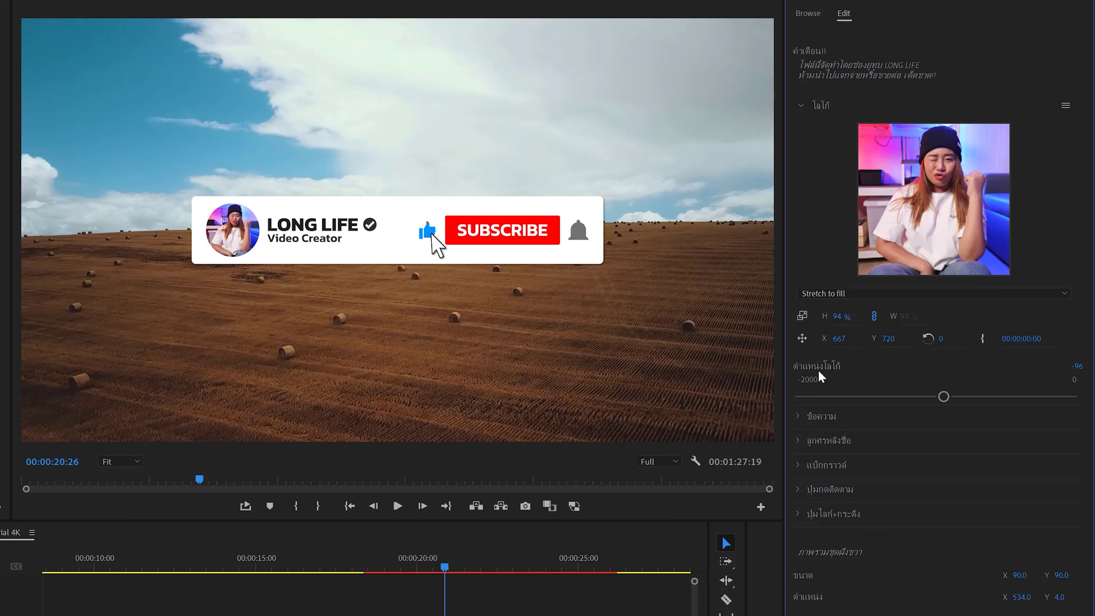
mouse_move(944, 396)
mouse_down()
mouse_move(850, 397)
mouse_move(944, 393)
mouse_move(905, 389)
mouse_up()
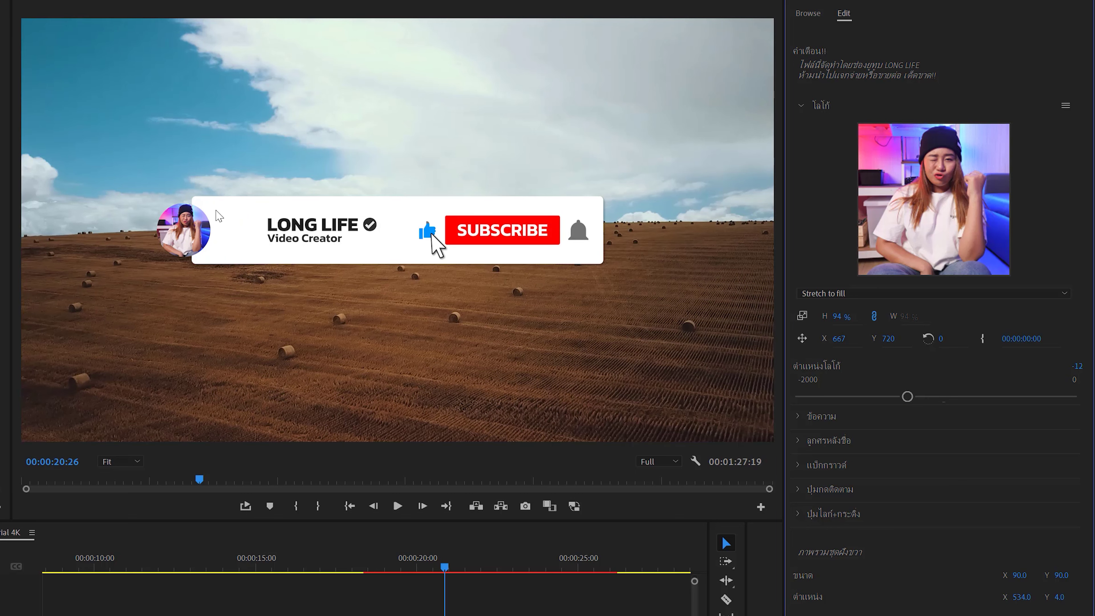
- Change the banner name to NAM LEMON NAM and shift it left
click(798, 417)
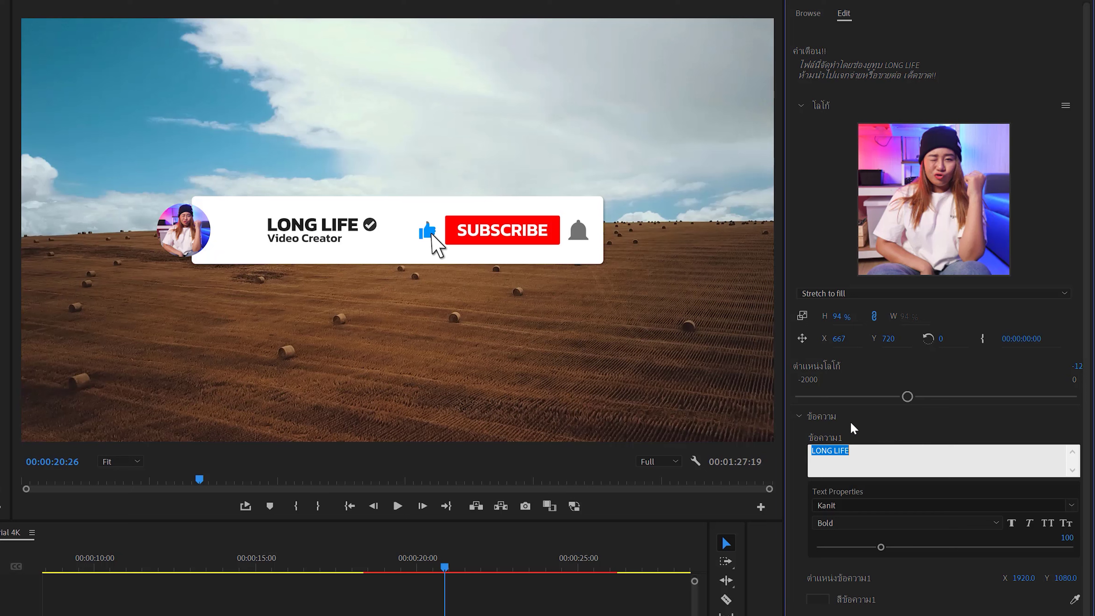
text(NAM)
text( LEMON)
click(987, 319)
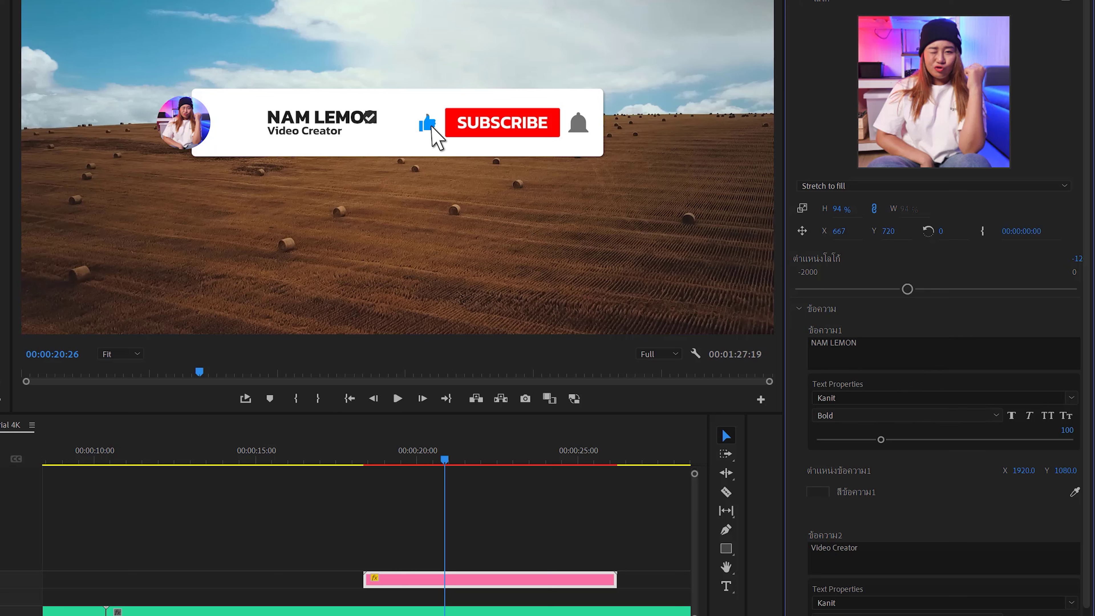
mouse_move(1024, 471)
mouse_down()
mouse_move(991, 470)
mouse_move(1017, 471)
mouse_up()
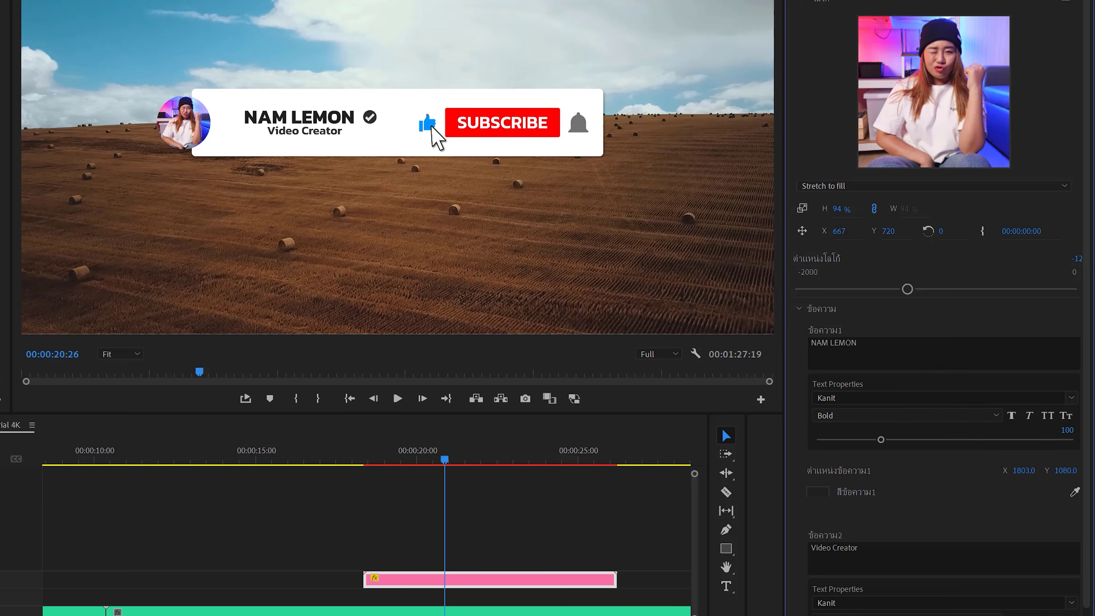
click(936, 353)
text(NAM)
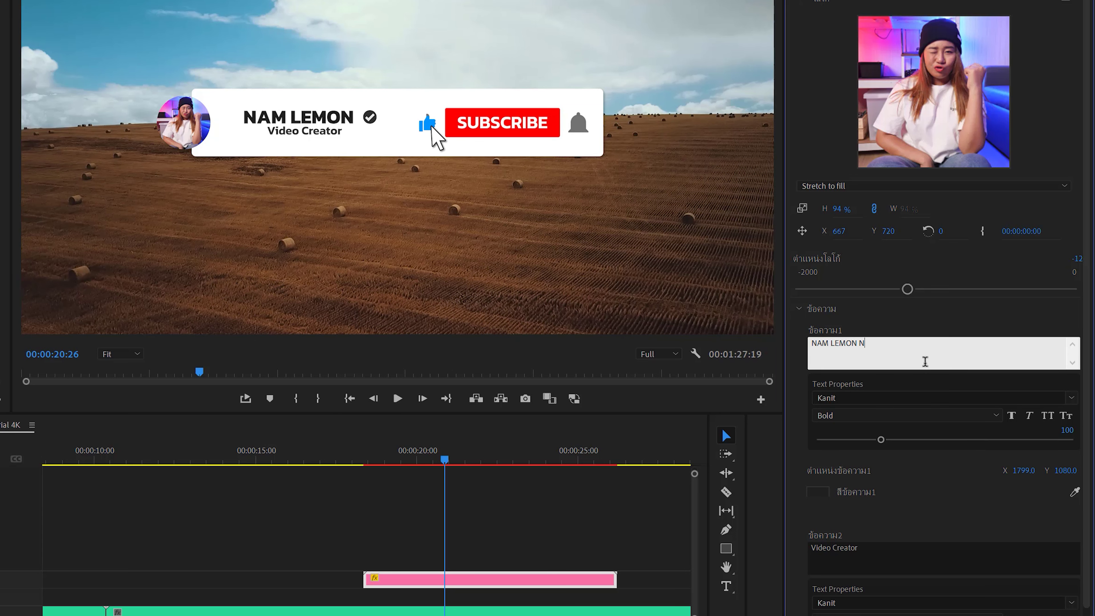
click(1058, 268)
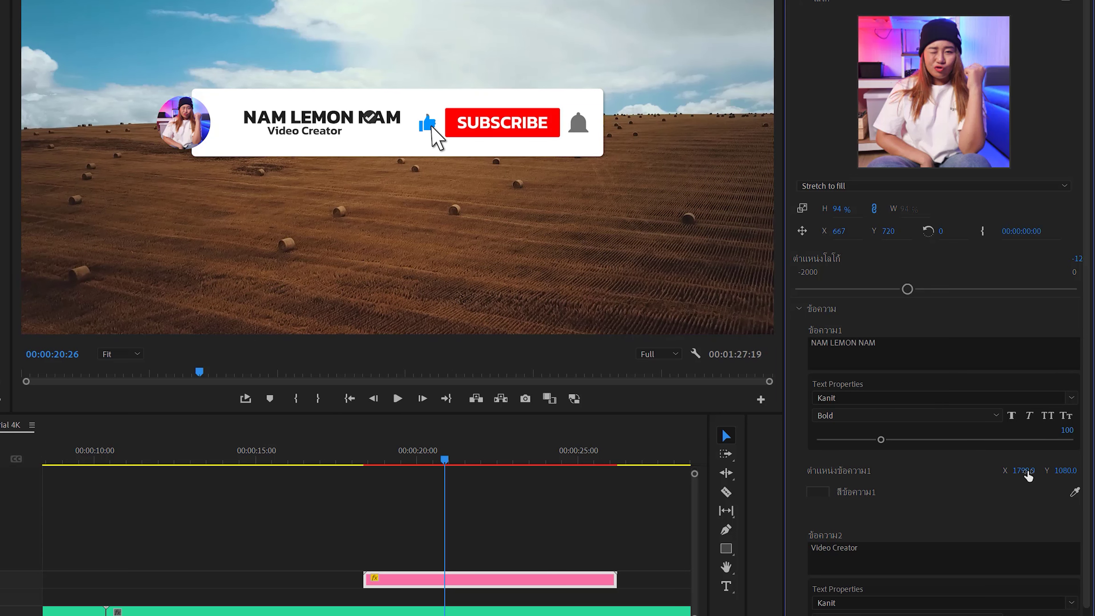
drag(1026, 470, 933, 470)
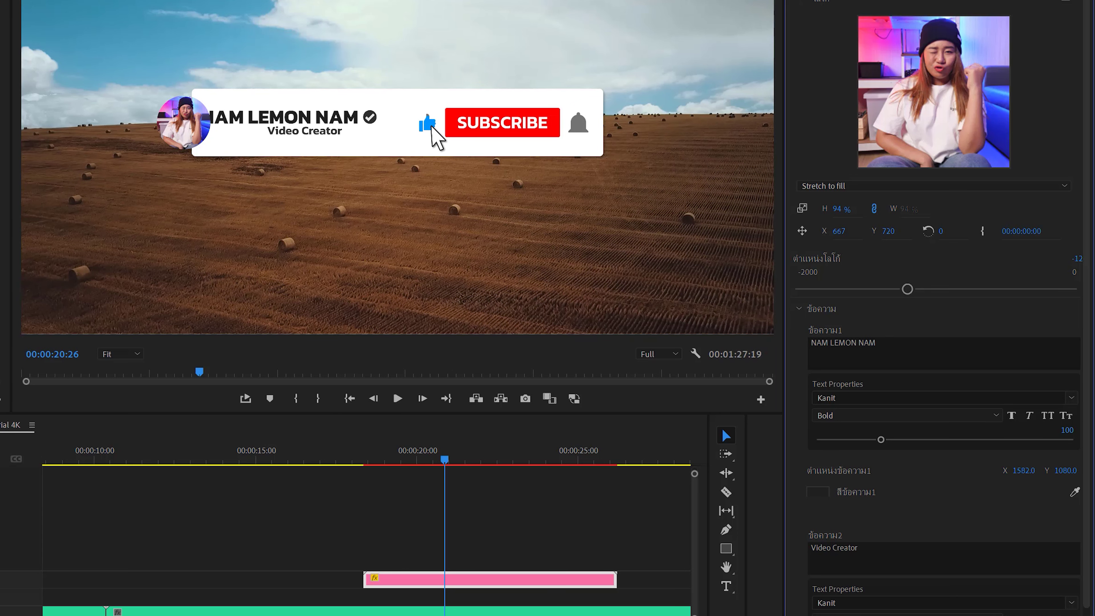
- Move the logo slightly further left and set the white background size to 2180
drag(908, 289, 886, 289)
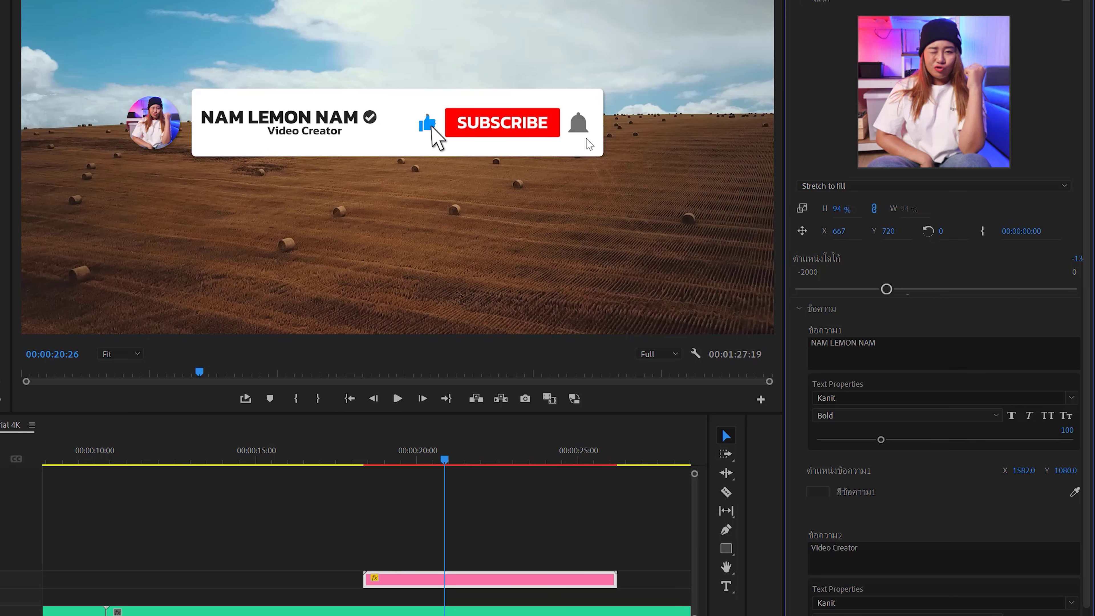
scroll(876, 581, down, 2)
scroll(877, 581, down, 1)
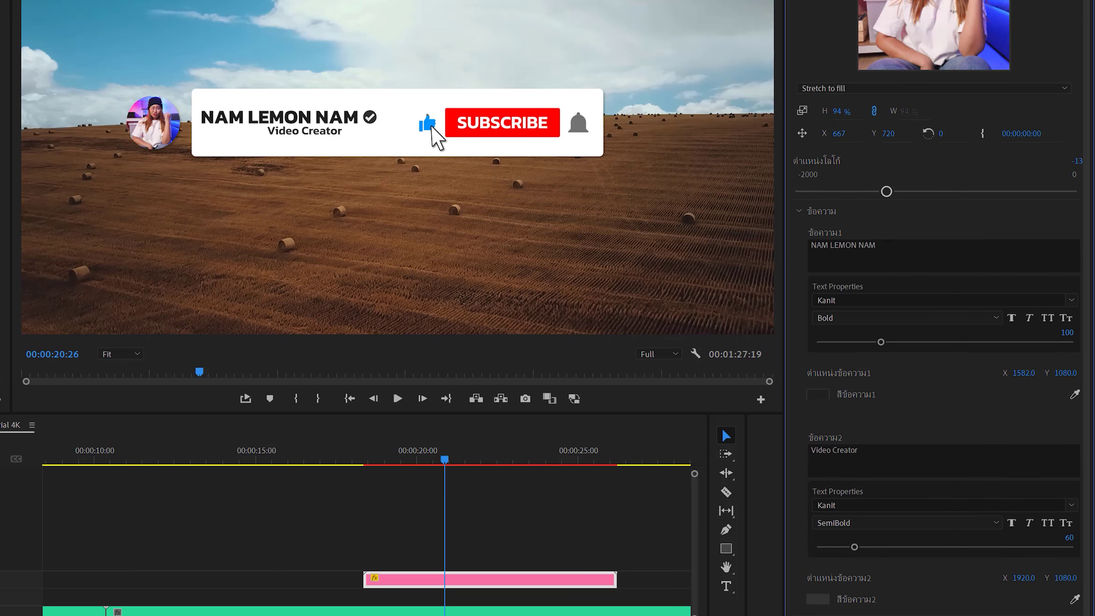
scroll(941, 306, down, 2)
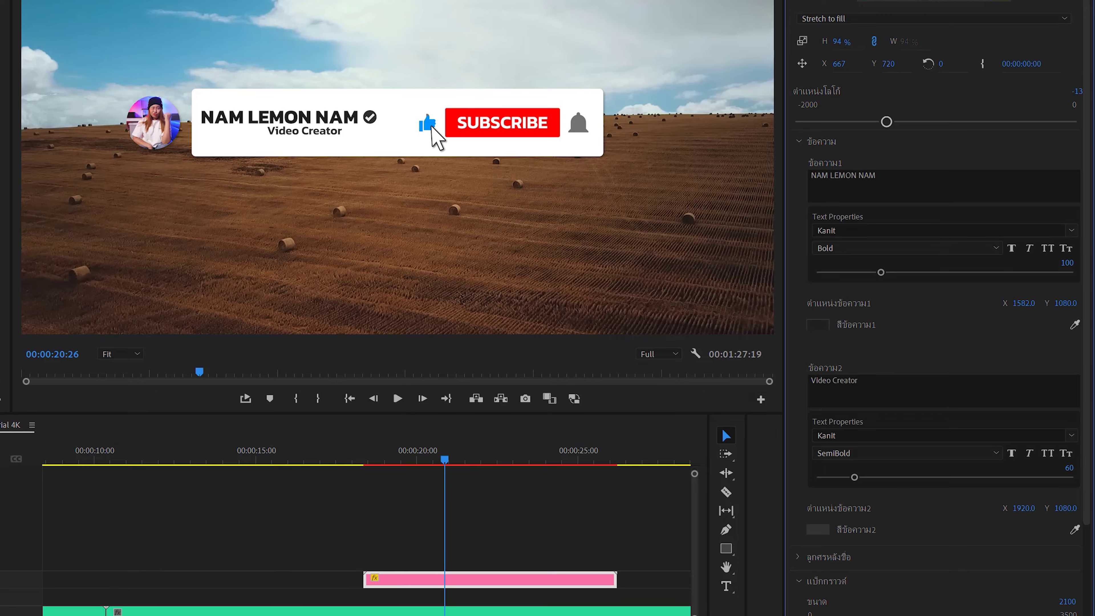
mouse_move(994, 470)
mouse_down()
mouse_move(1021, 469)
mouse_move(1010, 470)
mouse_up()
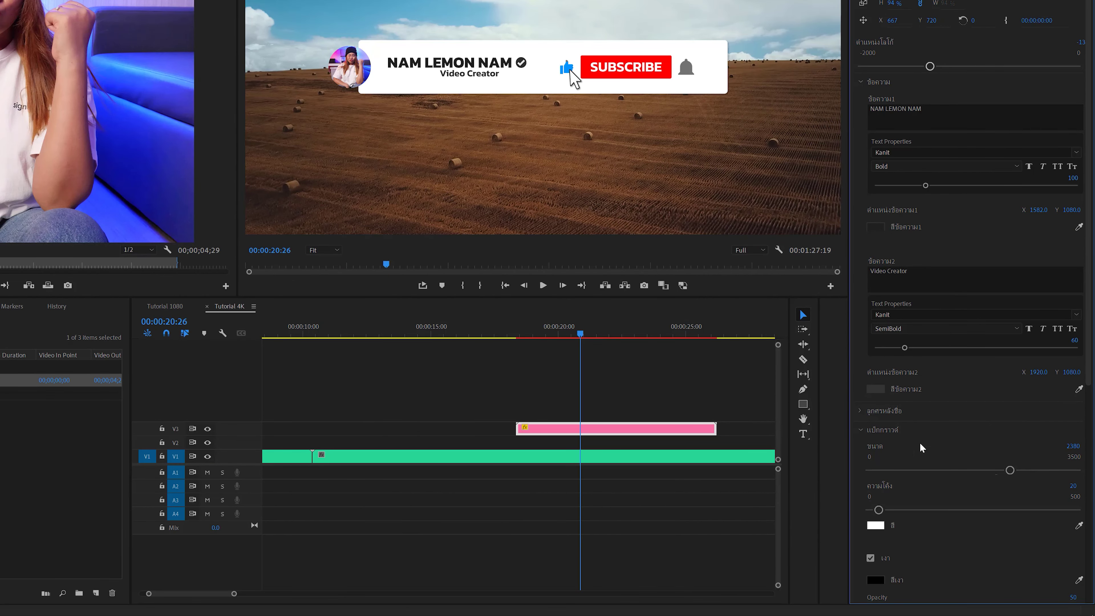
- Shift the like, SUBSCRIBE and bell group slightly right
scroll(948, 474, down, 3)
scroll(1002, 557, down, 2)
scroll(1026, 518, down, 3)
scroll(1024, 506, down, 2)
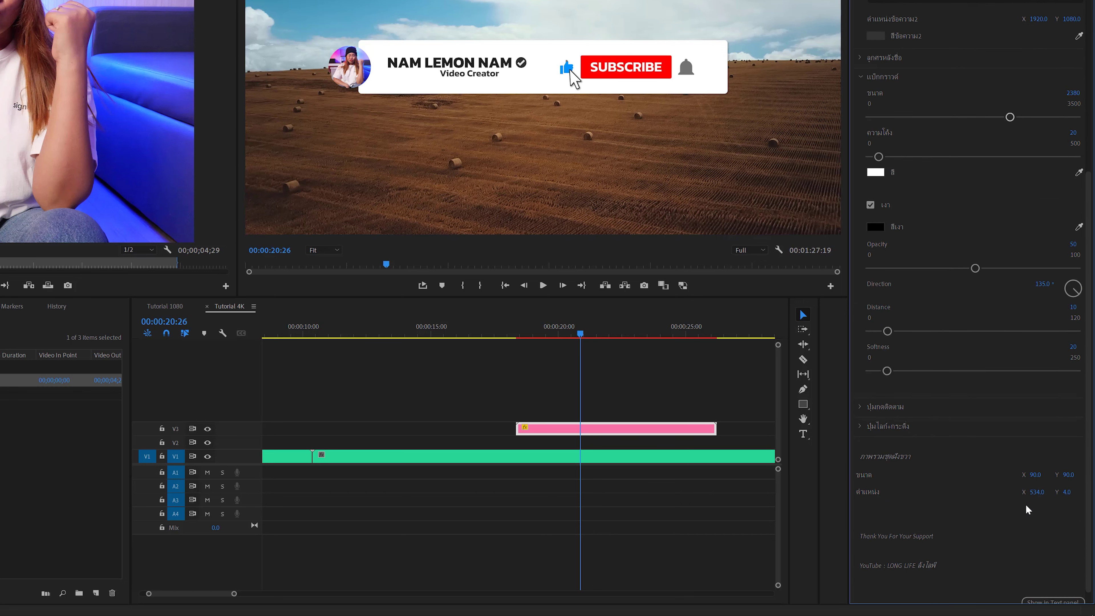
drag(570, 72, 587, 73)
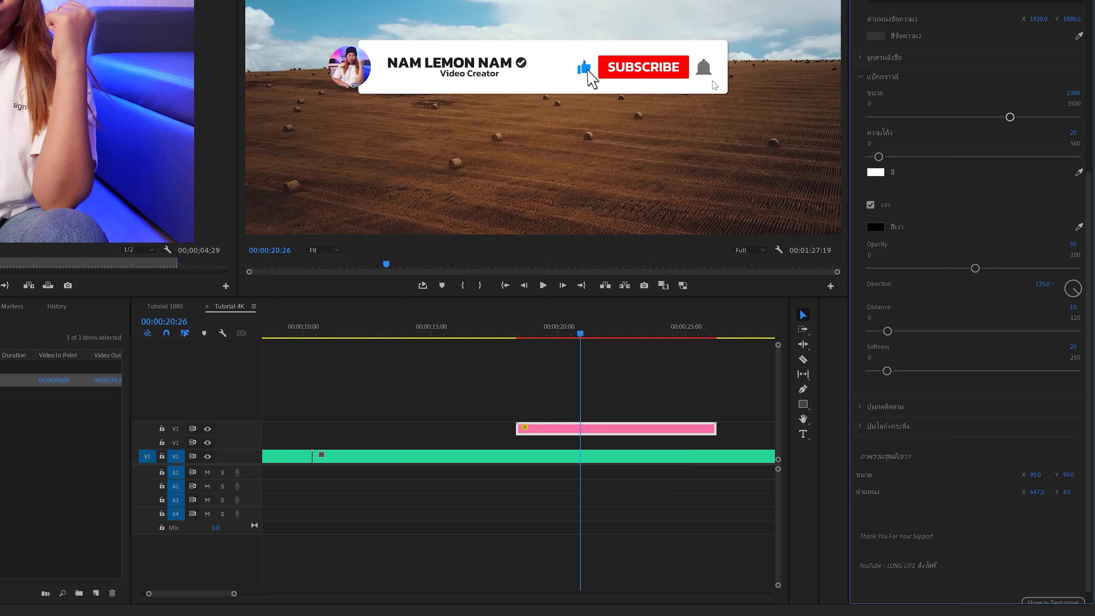
scroll(912, 343, up, 1)
scroll(911, 342, up, 2)
key(shift+Left)
key(shift+Left)
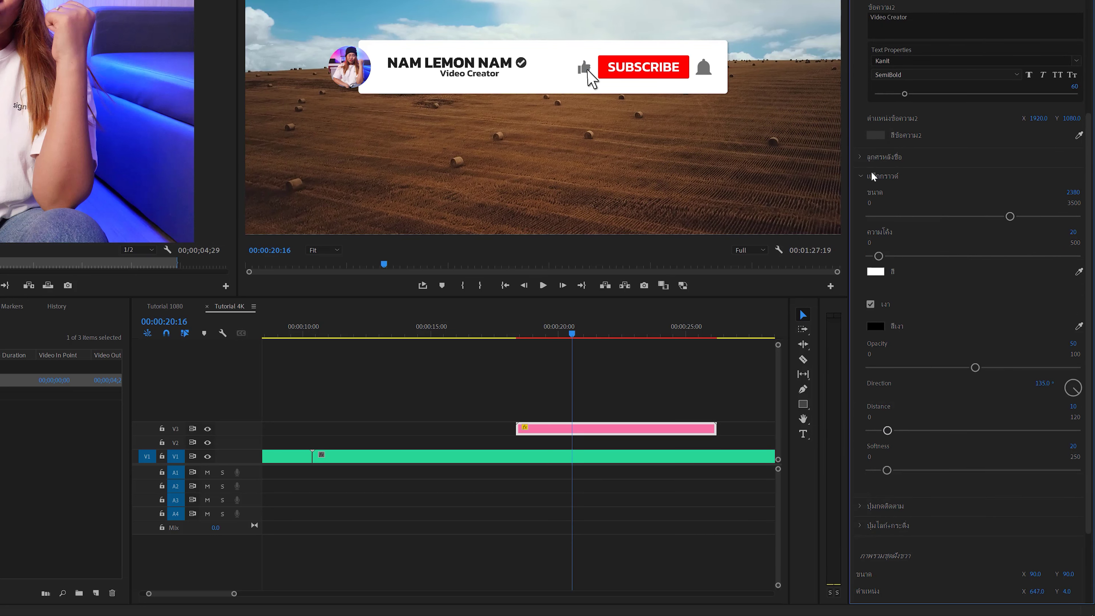
- Move the check mark and name right, and align Video Creator under the name at X 1692
click(861, 176)
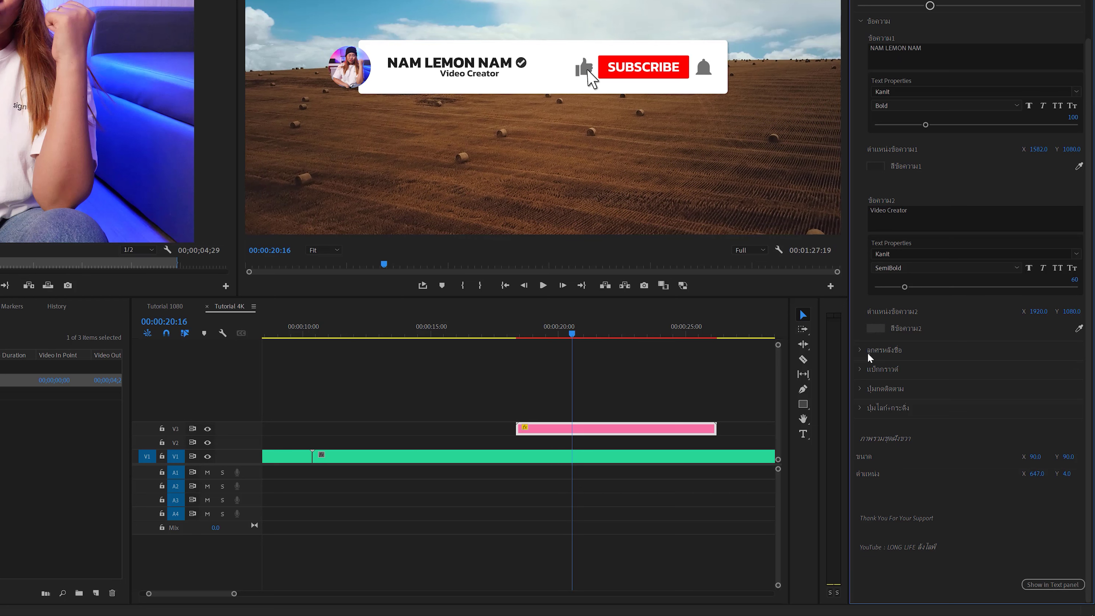
click(859, 351)
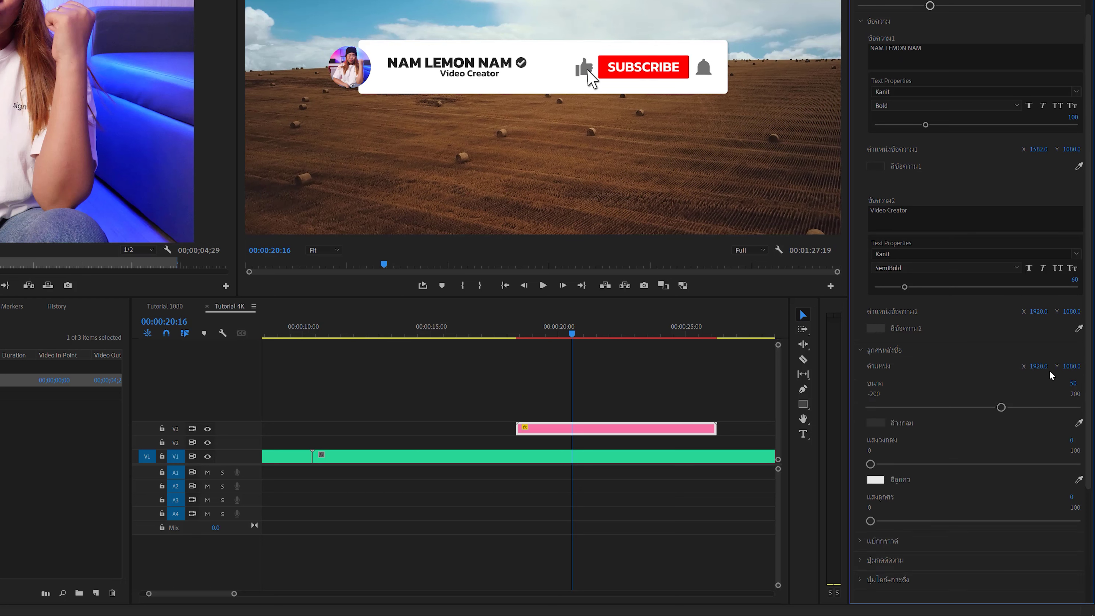
drag(1039, 366, 1048, 366)
mouse_move(1037, 155)
mouse_down()
mouse_move(1057, 155)
mouse_move(1041, 149)
mouse_up()
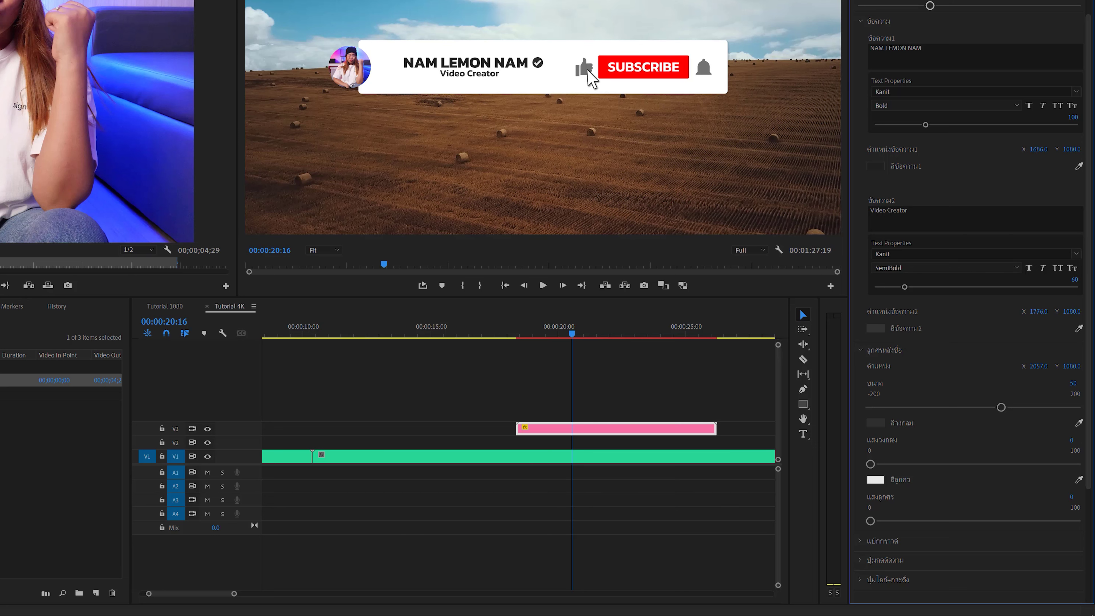
mouse_move(1038, 311)
mouse_down()
mouse_move(1026, 311)
mouse_move(1041, 311)
mouse_up()
scroll(966, 447, down, 3)
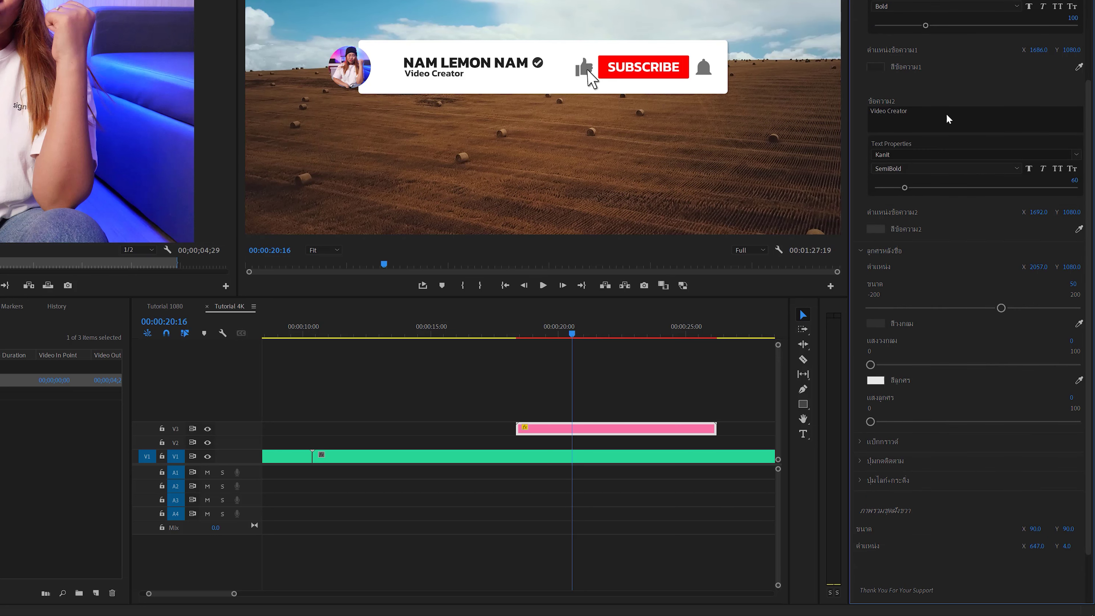
scroll(944, 107, up, 2)
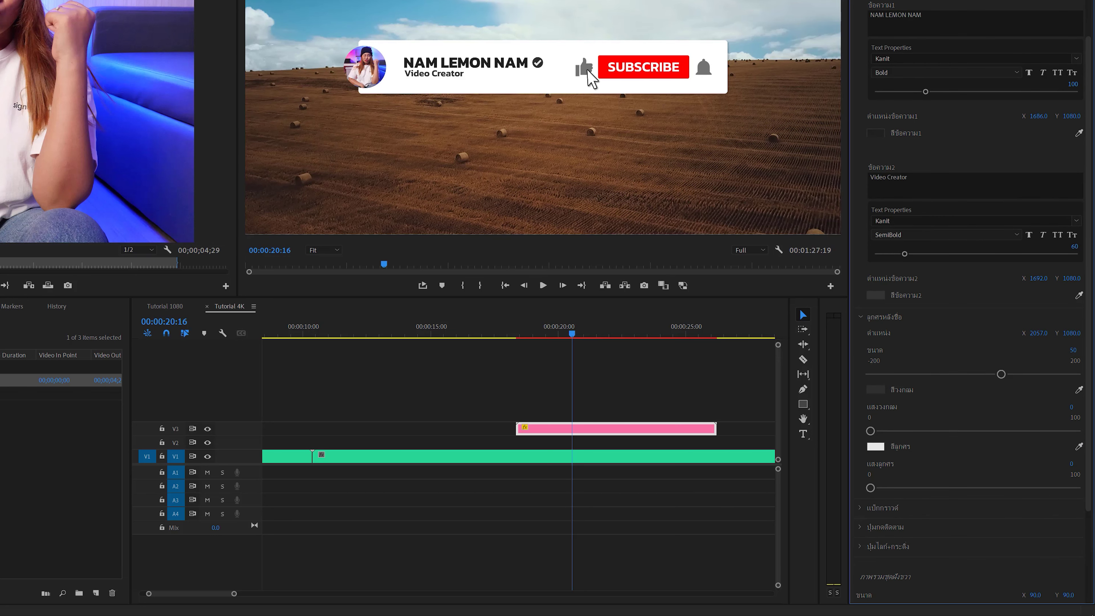
scroll(953, 264, down, 2)
scroll(975, 429, down, 1)
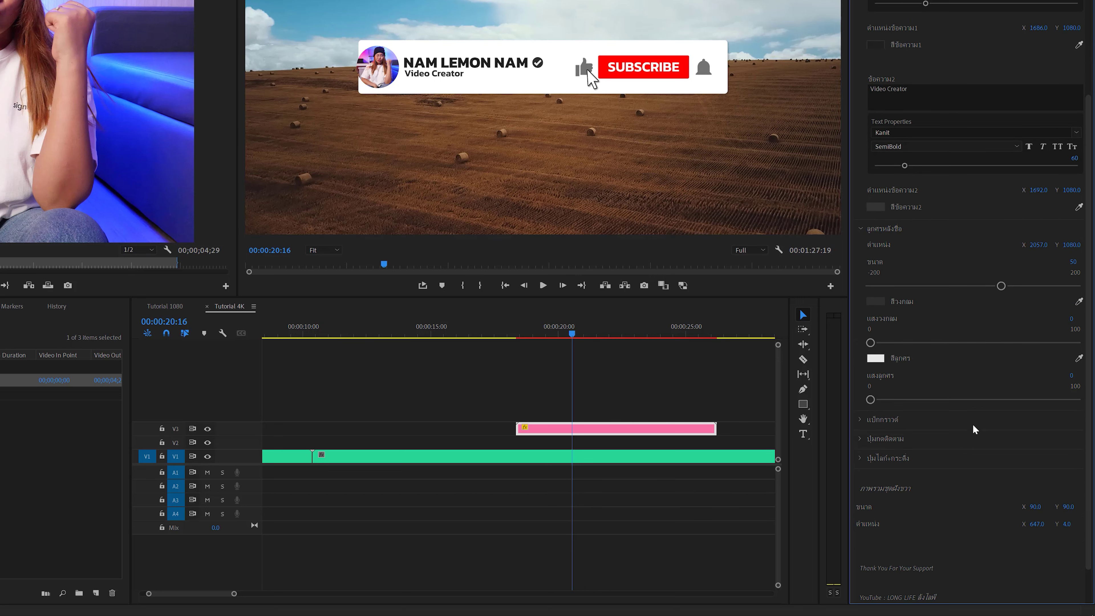
- Set the white bar's background size to 2531 and shift the like, subscribe and bell group to fit
click(860, 419)
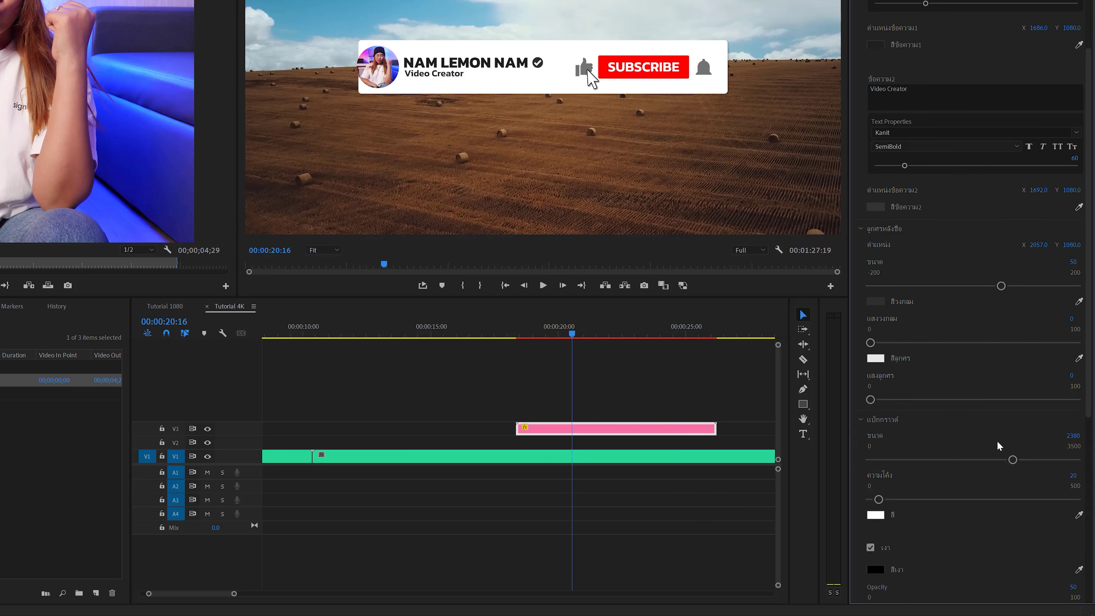
click(1024, 459)
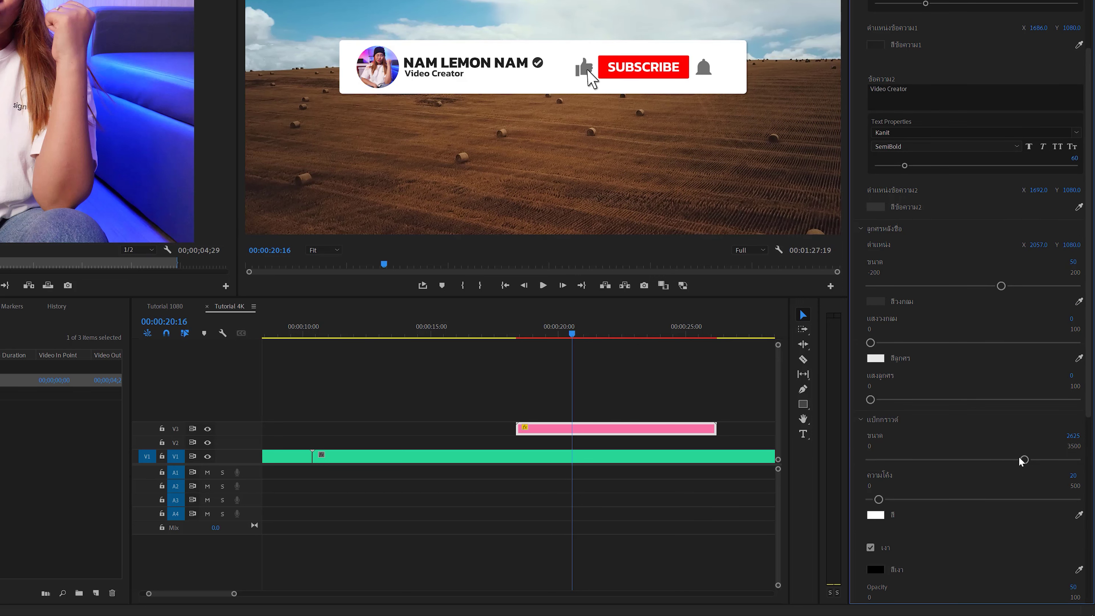
drag(1024, 460, 1019, 460)
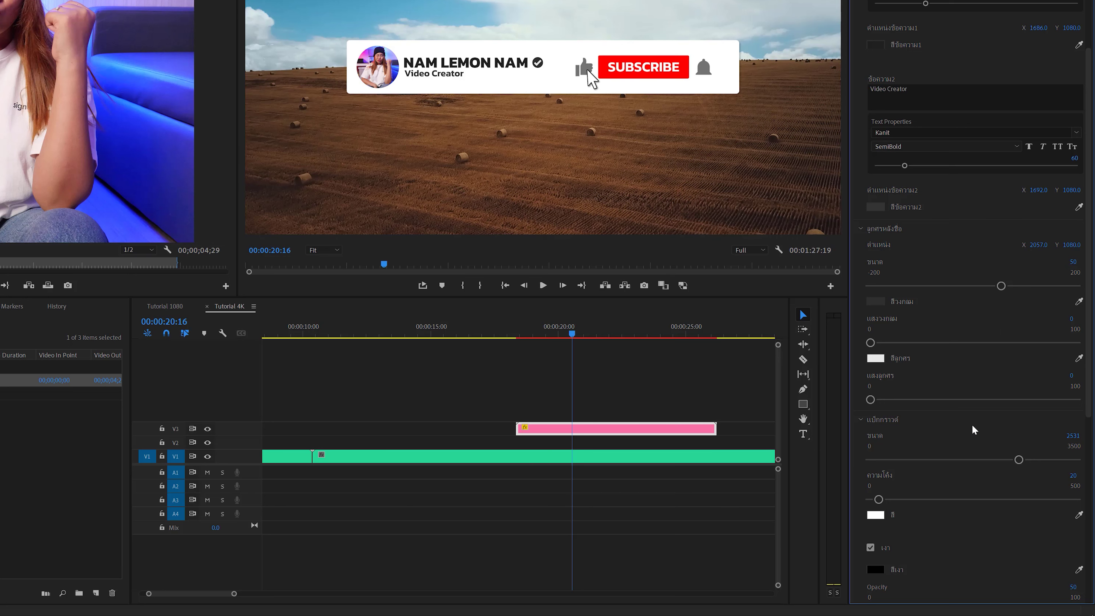
scroll(972, 429, down, 3)
scroll(977, 488, down, 3)
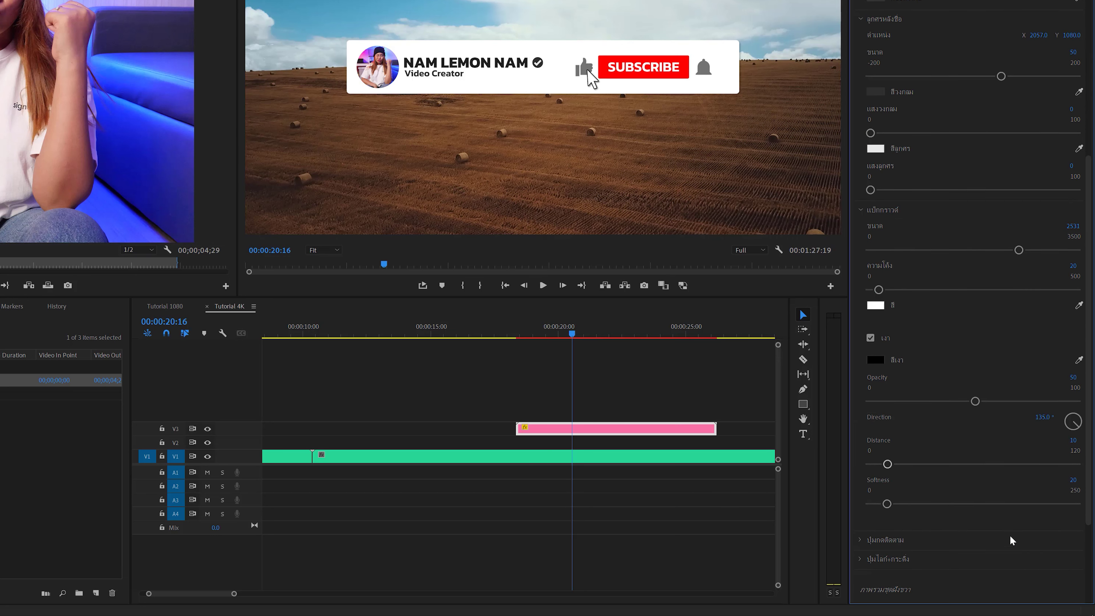
scroll(1012, 541, down, 3)
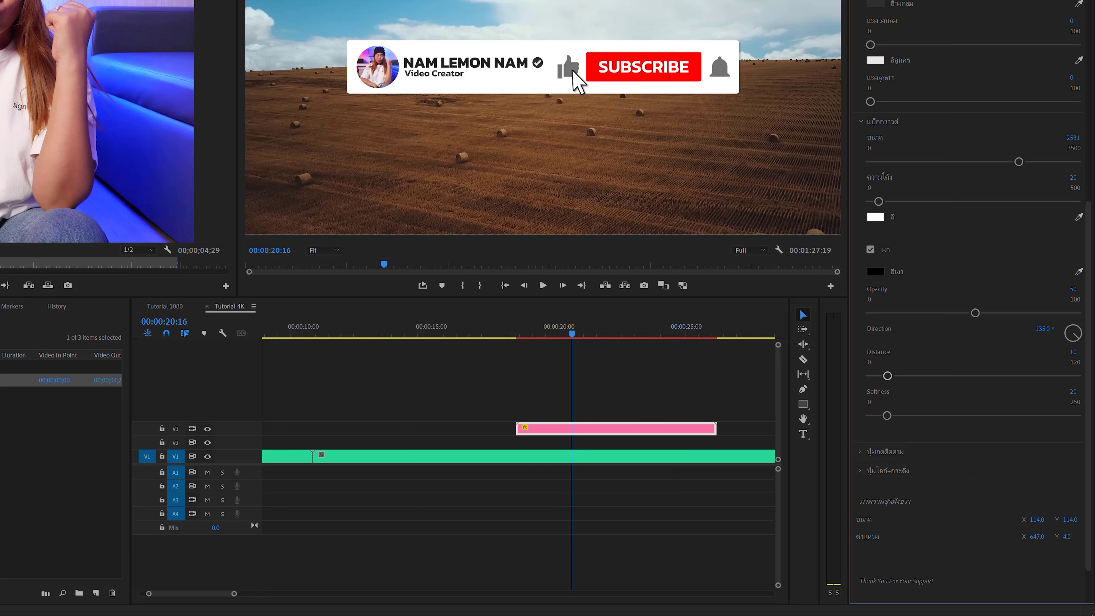
drag(1037, 536, 1040, 536)
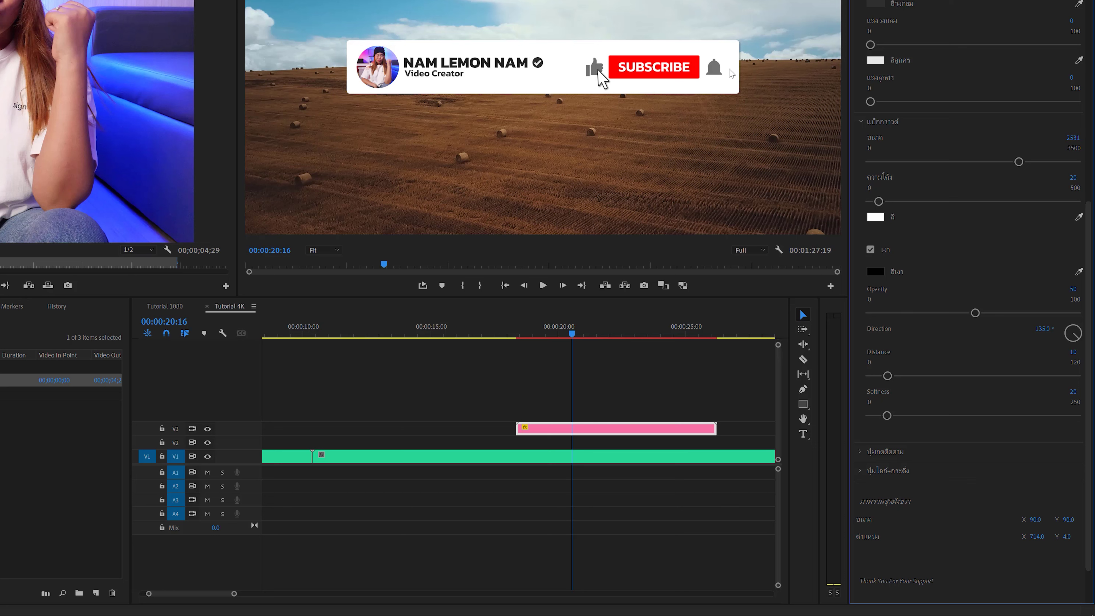
- Collapse the text, name-arrow and background settings groups
scroll(1017, 202, up, 3)
scroll(1000, 209, up, 4)
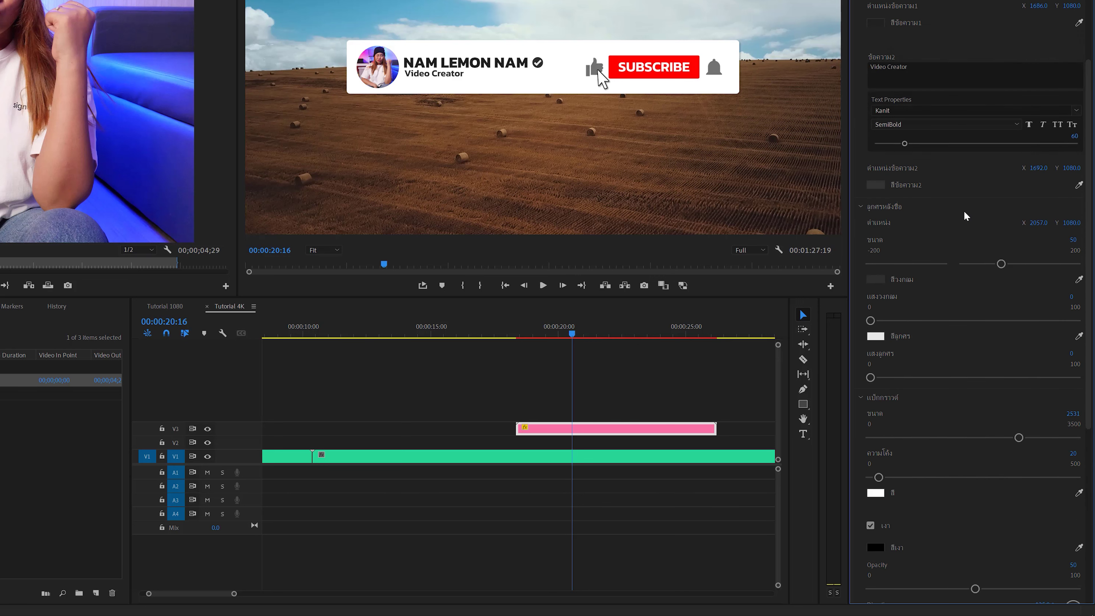
scroll(966, 210, up, 3)
scroll(974, 127, up, 2)
scroll(963, 123, up, 2)
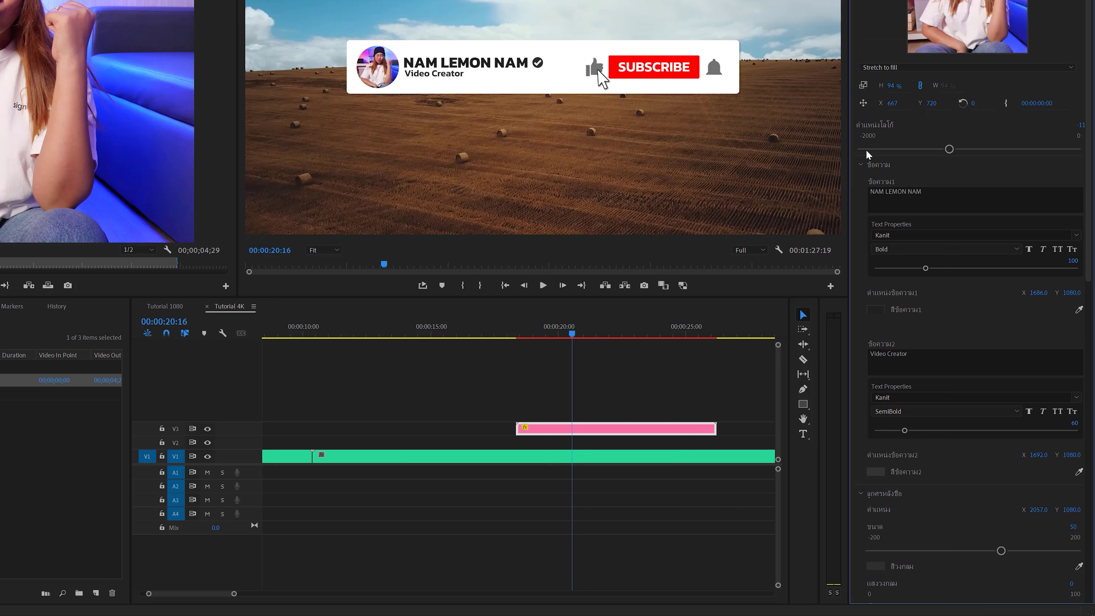
click(862, 165)
click(861, 184)
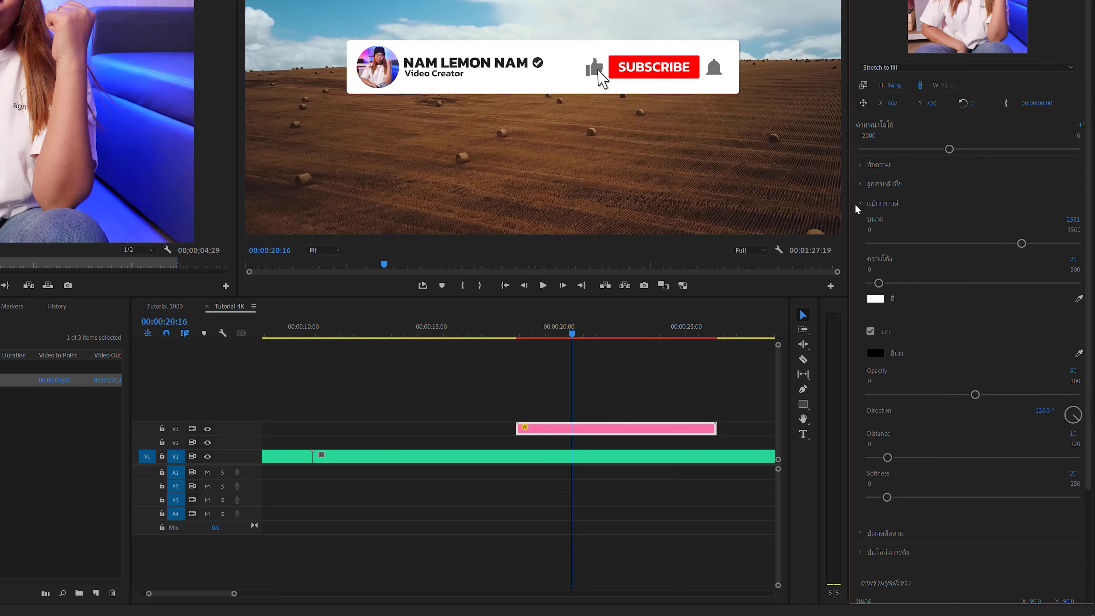
click(862, 202)
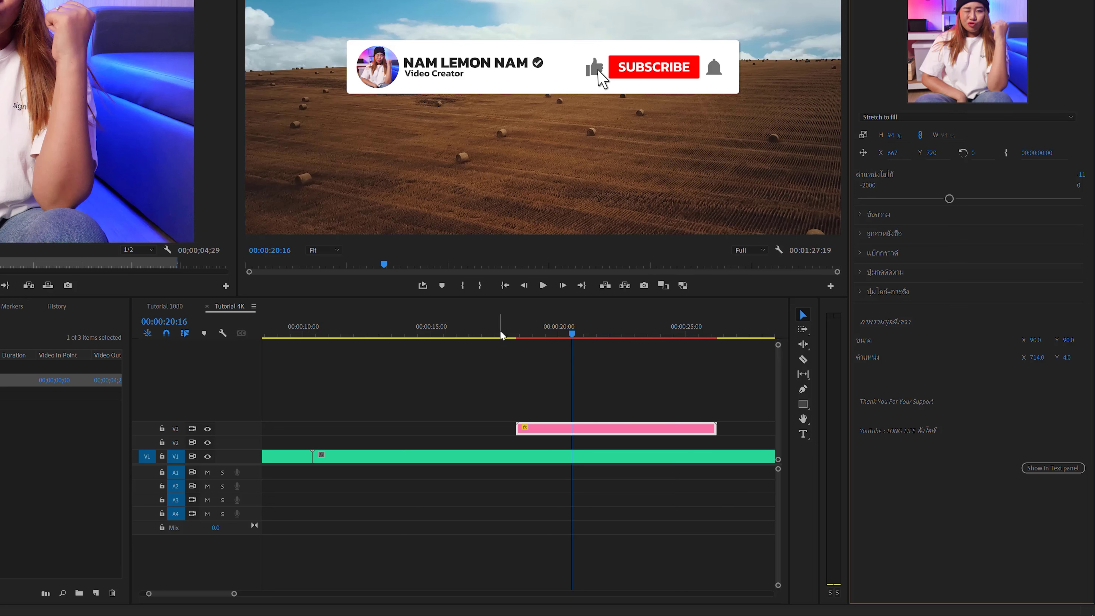
- Mark In at 18:01 and Out at 26:11 and render previews for that range
drag(501, 336, 572, 343)
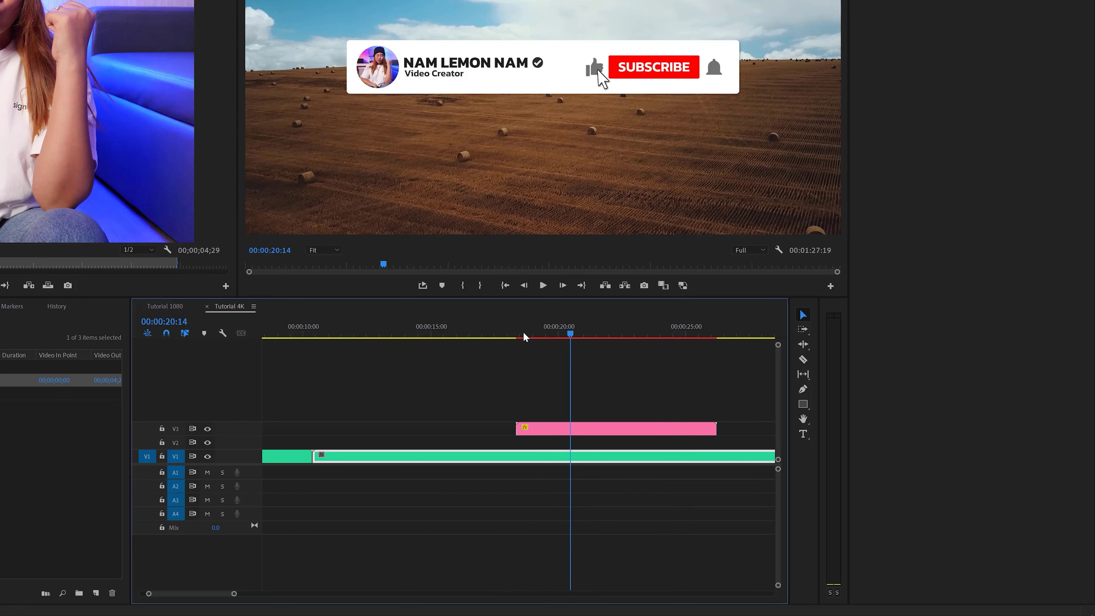
click(509, 334)
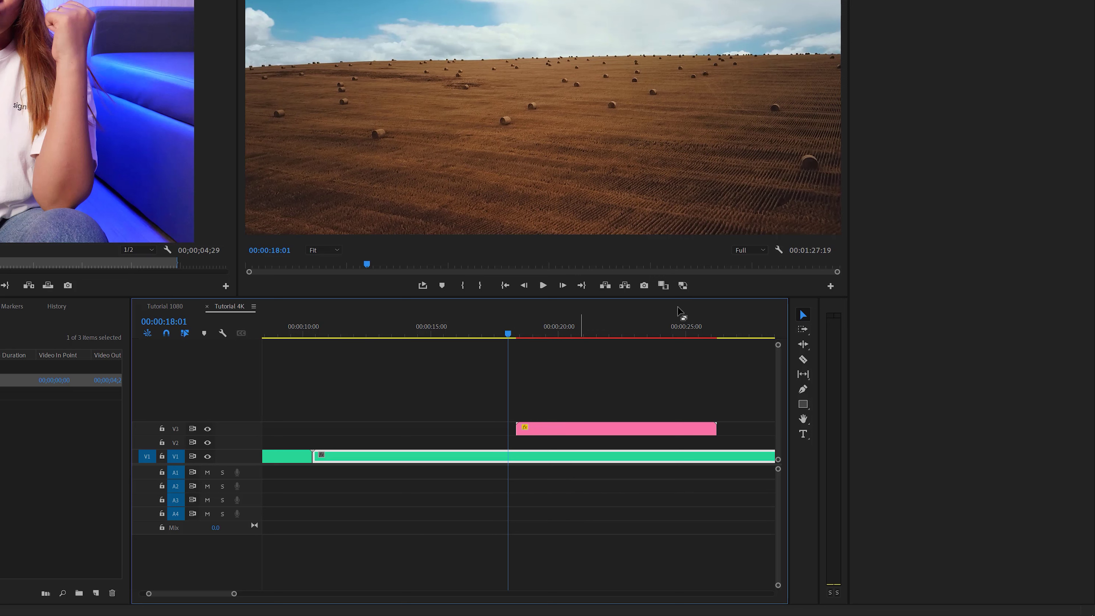
key(i)
click(722, 327)
key(o)
key(Return)
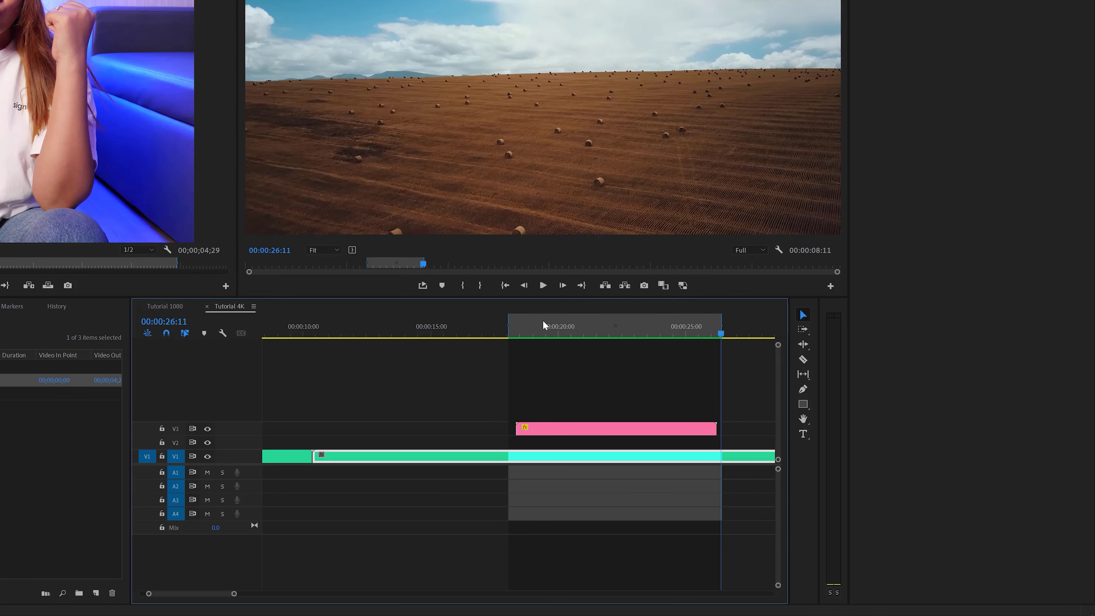
- Play back the subscribe animation, then select the pink subscribe clip
click(511, 335)
key(space)
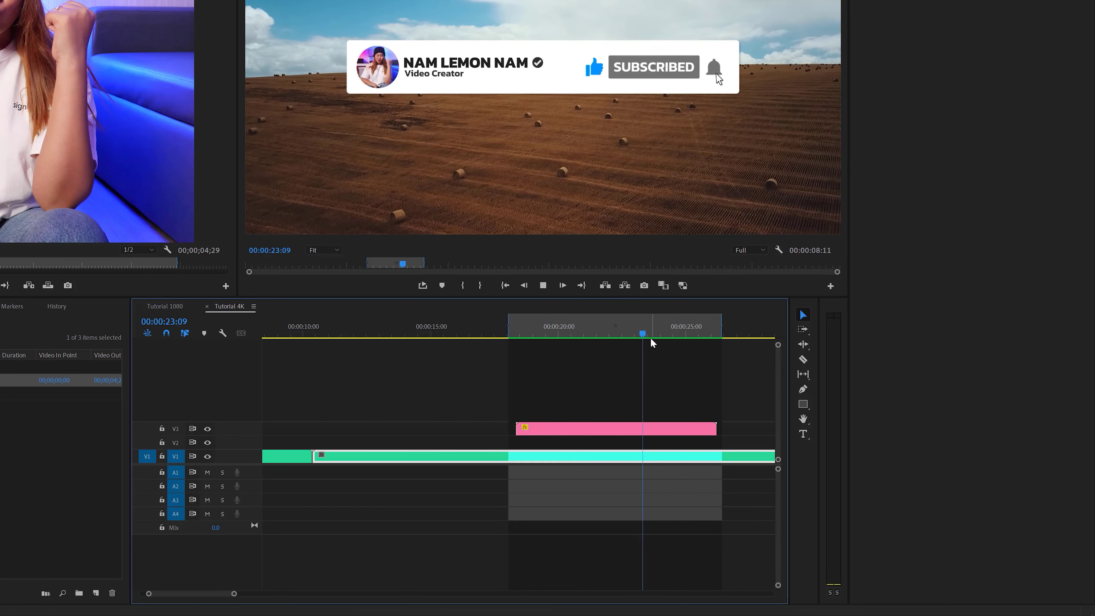
click(603, 332)
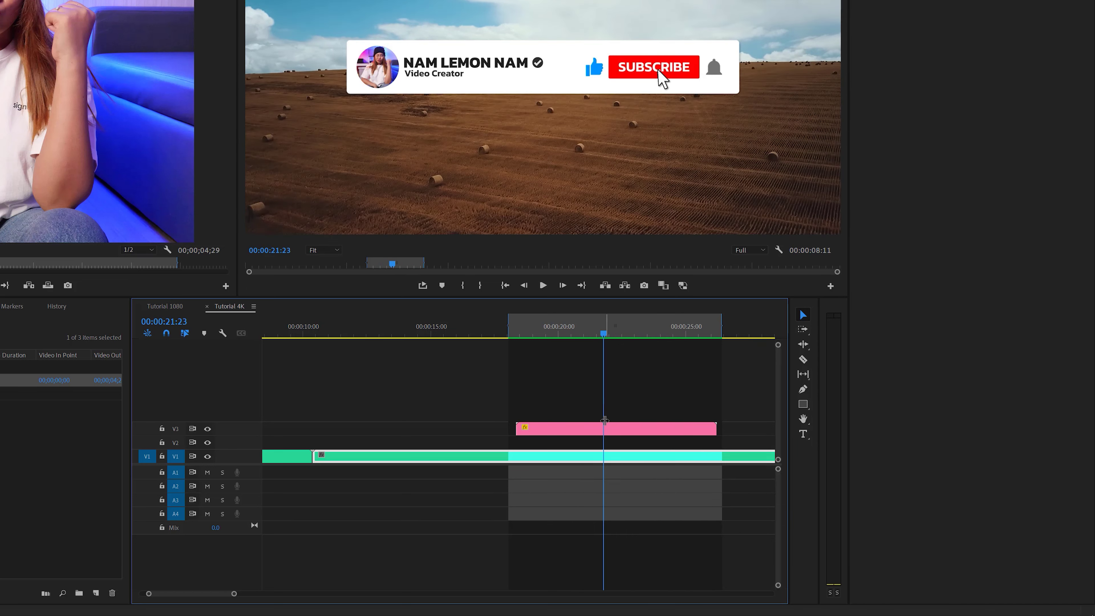
click(604, 428)
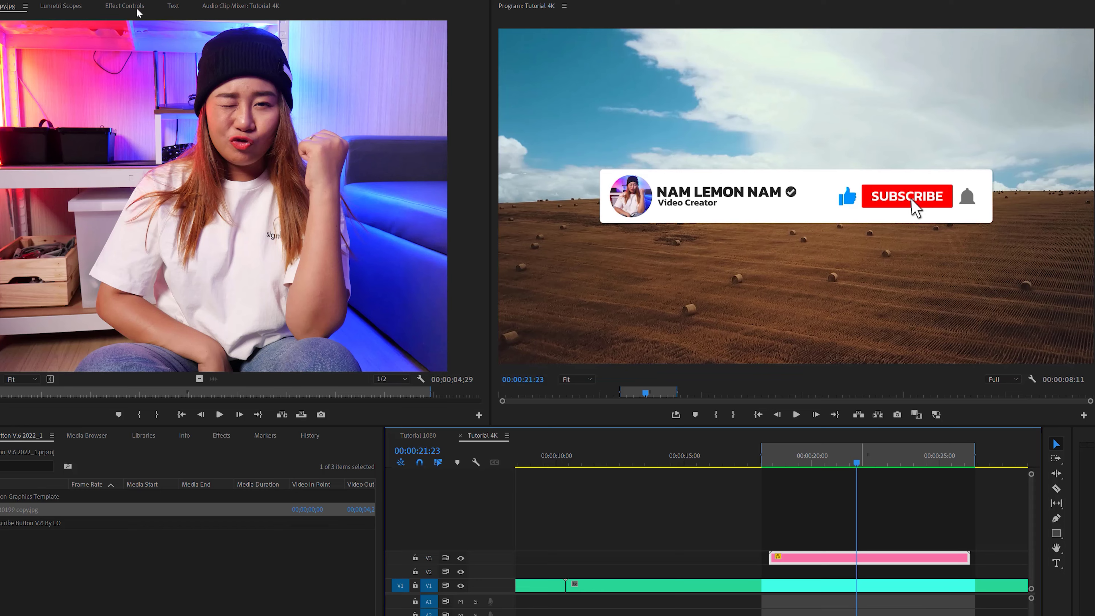
- Scale the subscribe clip to 80, move it to position 1920, 1759, and re-render
click(137, 10)
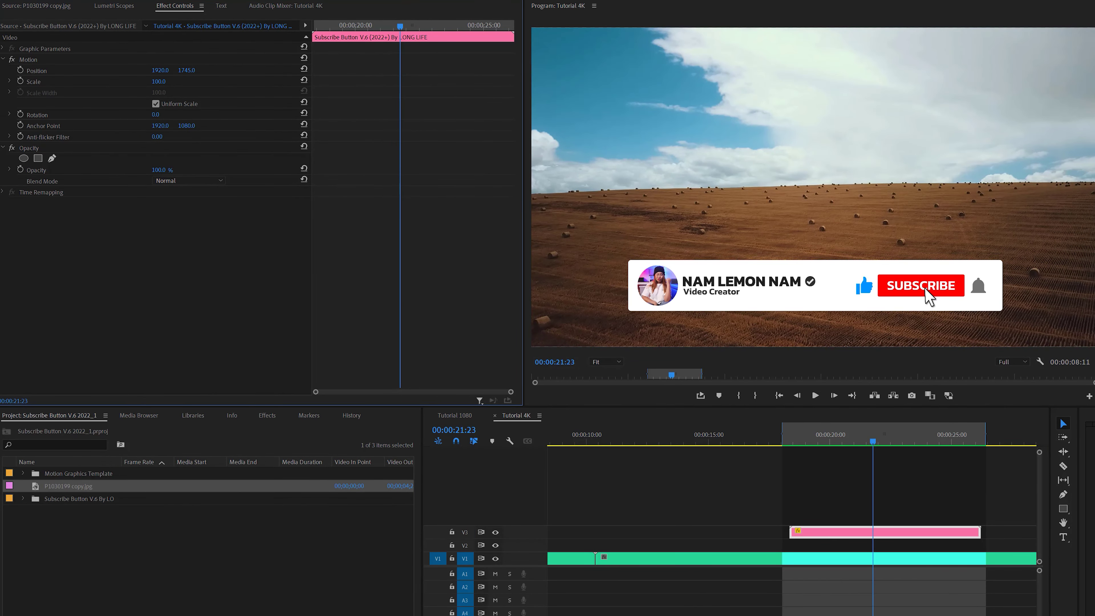
drag(186, 70, 194, 70)
click(162, 80)
text(80)
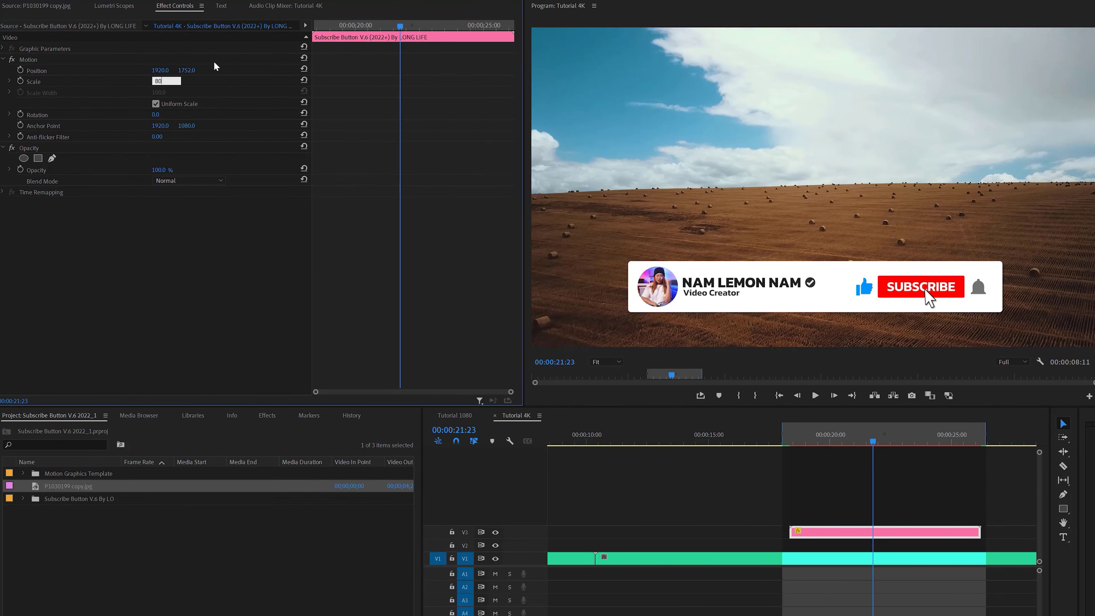
key(Return)
mouse_move(192, 71)
mouse_down()
mouse_move(204, 71)
mouse_move(181, 70)
mouse_up()
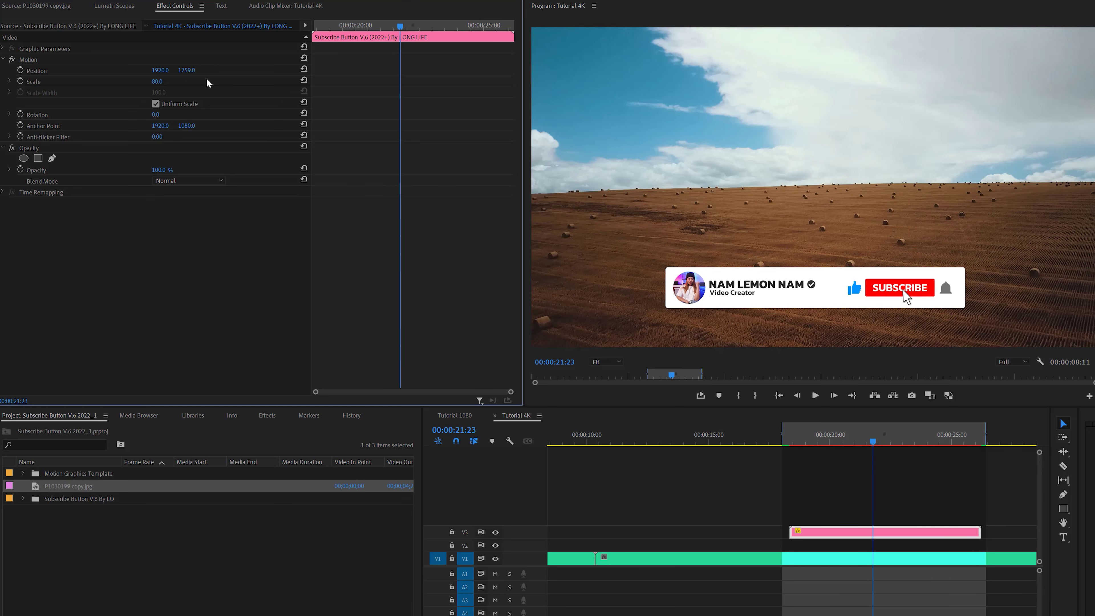
click(883, 476)
key(Return)
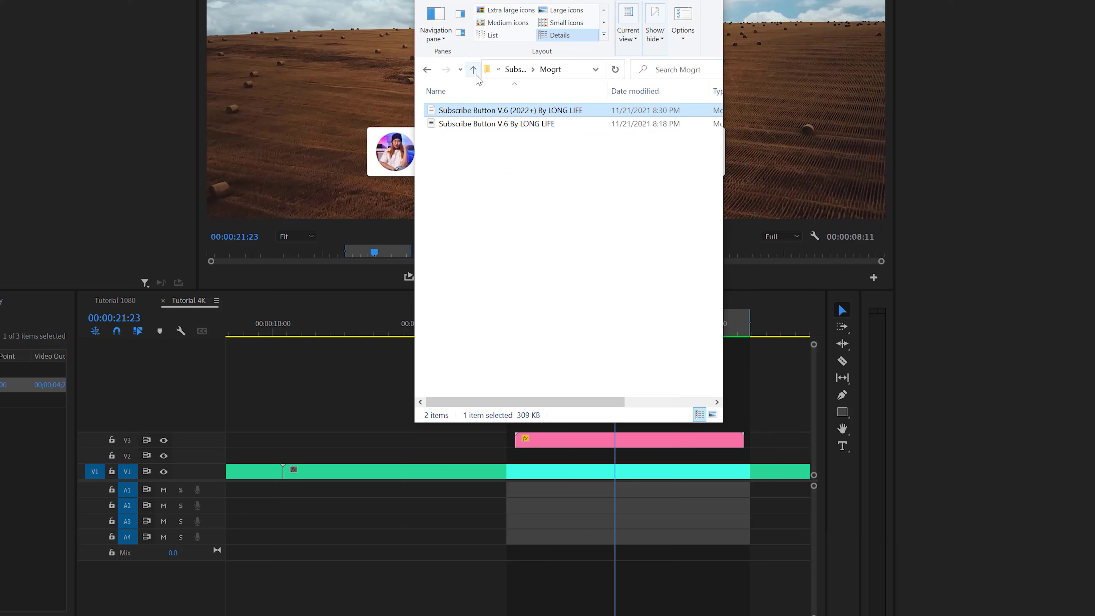
- Import Subscribe V.6 (SFX) By LONG LIFE from the Assets folder into the Project panel
click(475, 72)
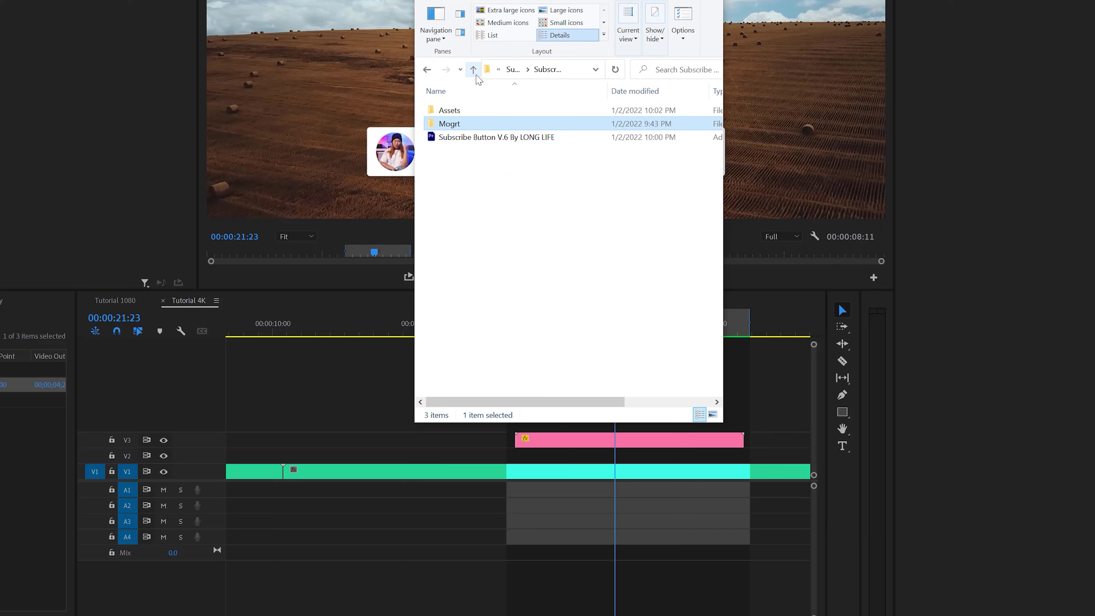
double_click(459, 112)
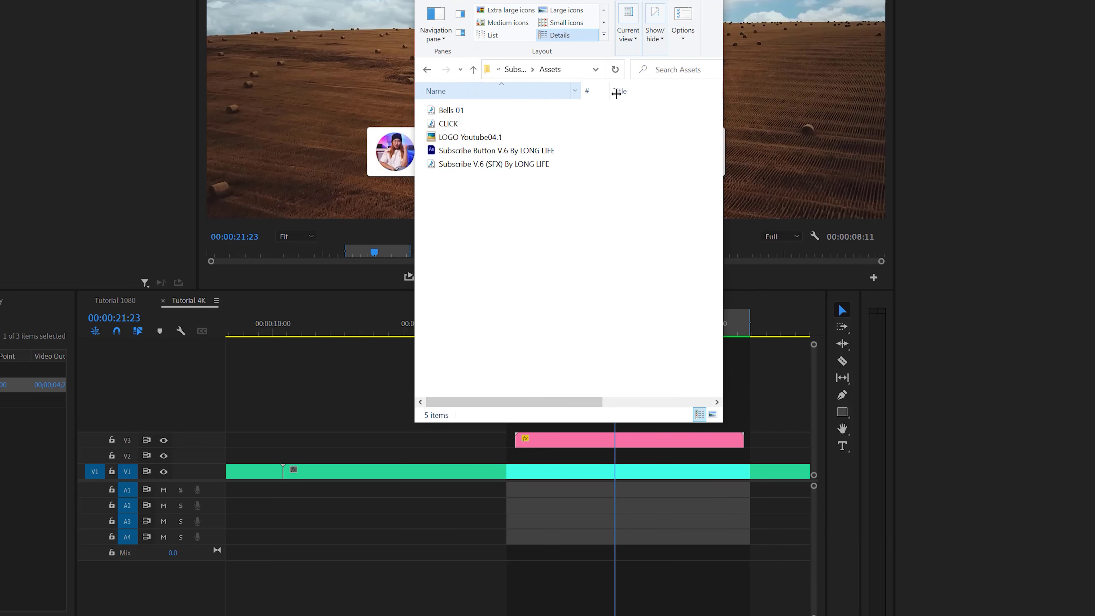
drag(615, 94, 607, 92)
click(483, 166)
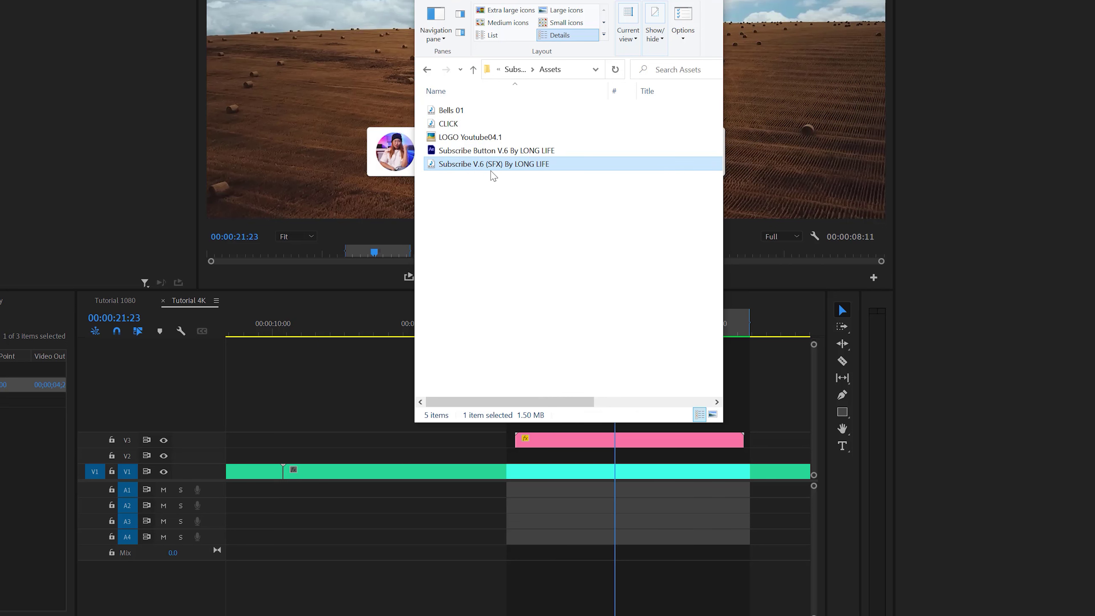
drag(489, 164, 239, 457)
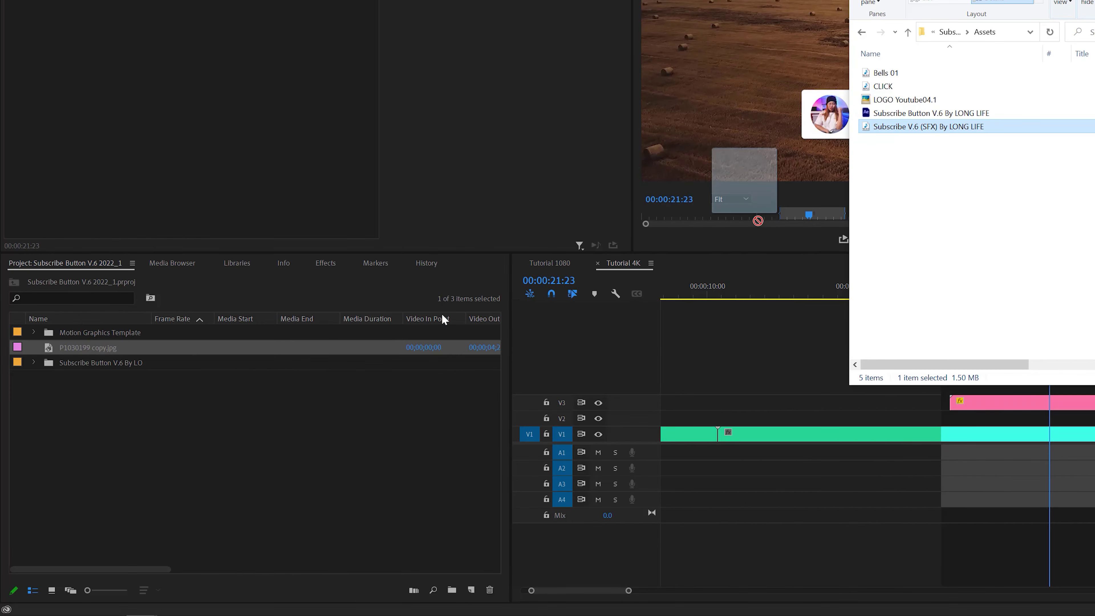
- Drop the Subscribe V.6 (SFX) sound onto A1 under the banner's start, then play it back to confirm alignment
click(234, 450)
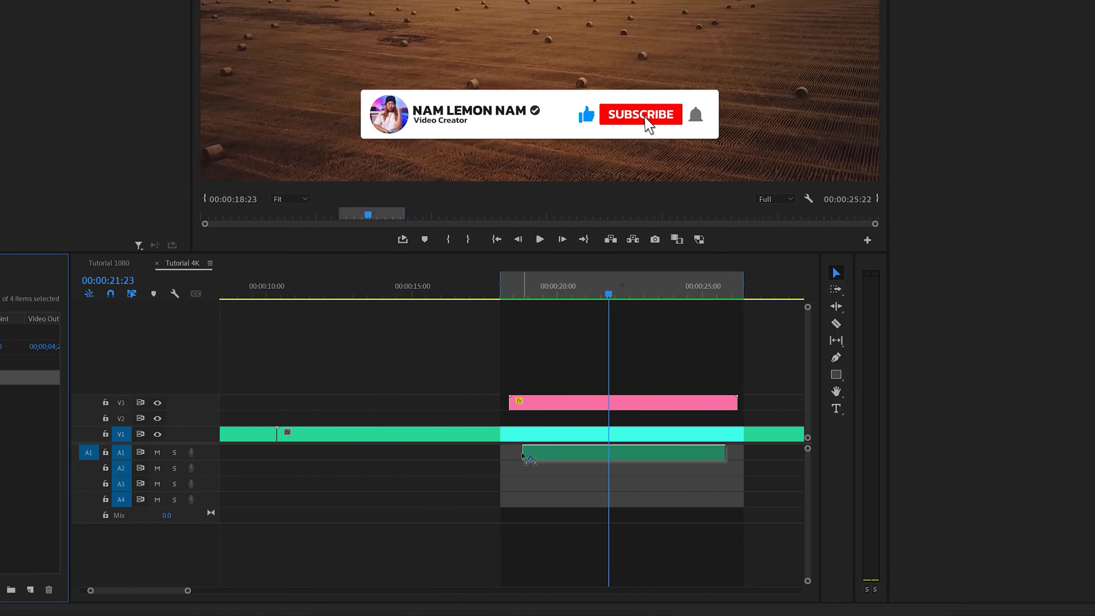
drag(61, 377, 953, 461)
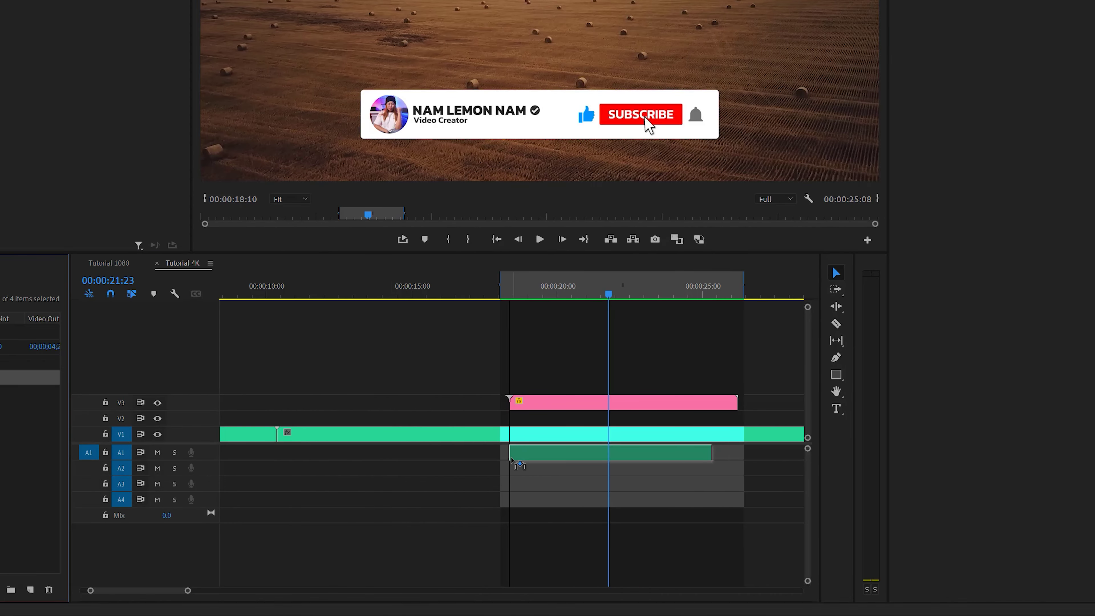
click(515, 288)
key(equal)
key(equal)
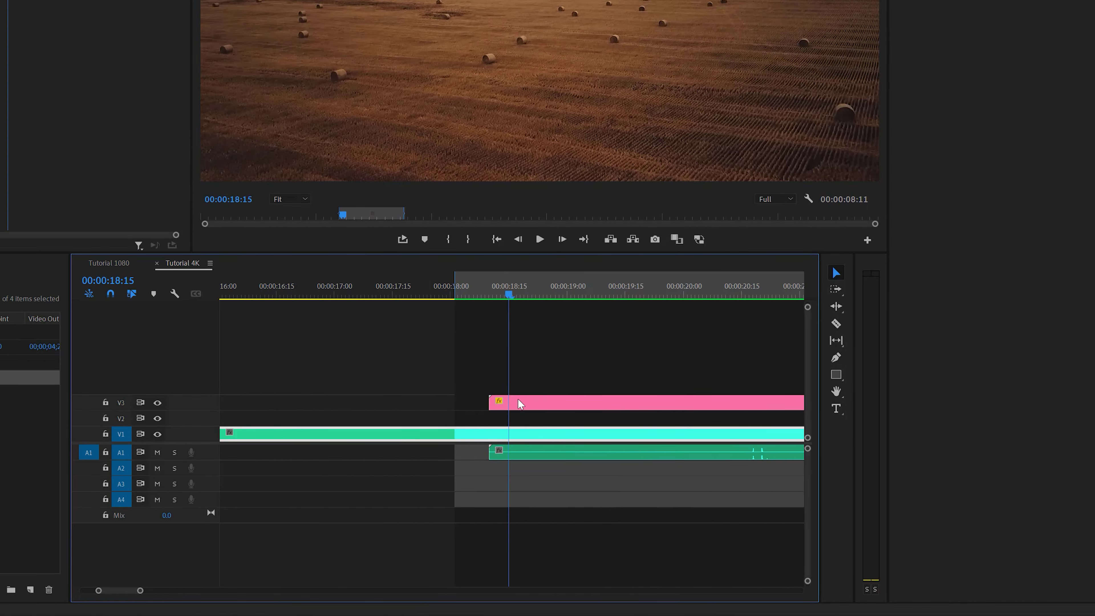
key(equal)
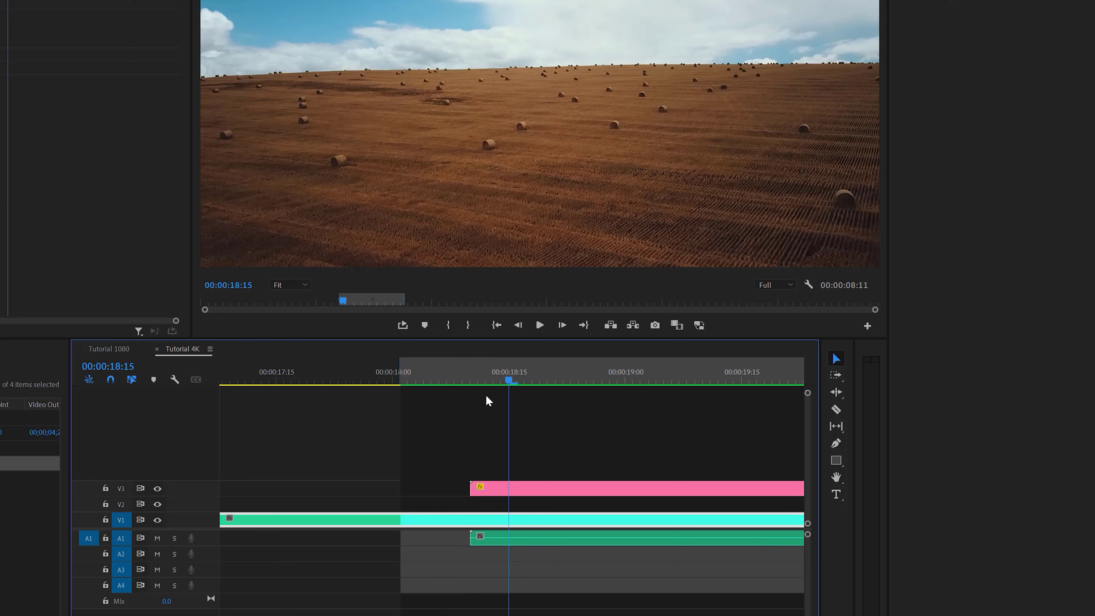
click(470, 374)
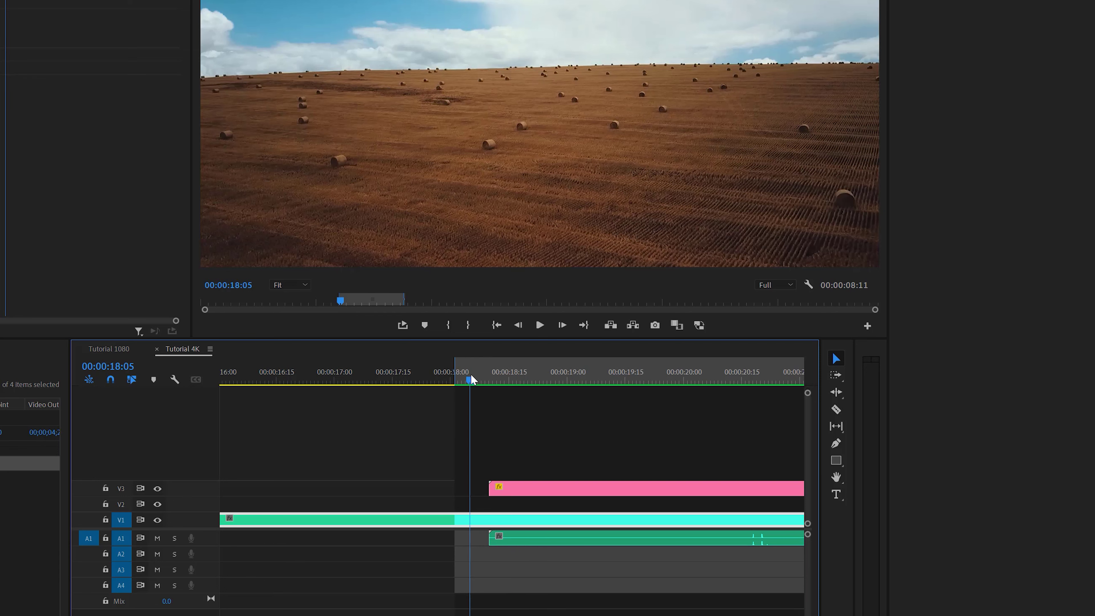
key(space)
key(minus)
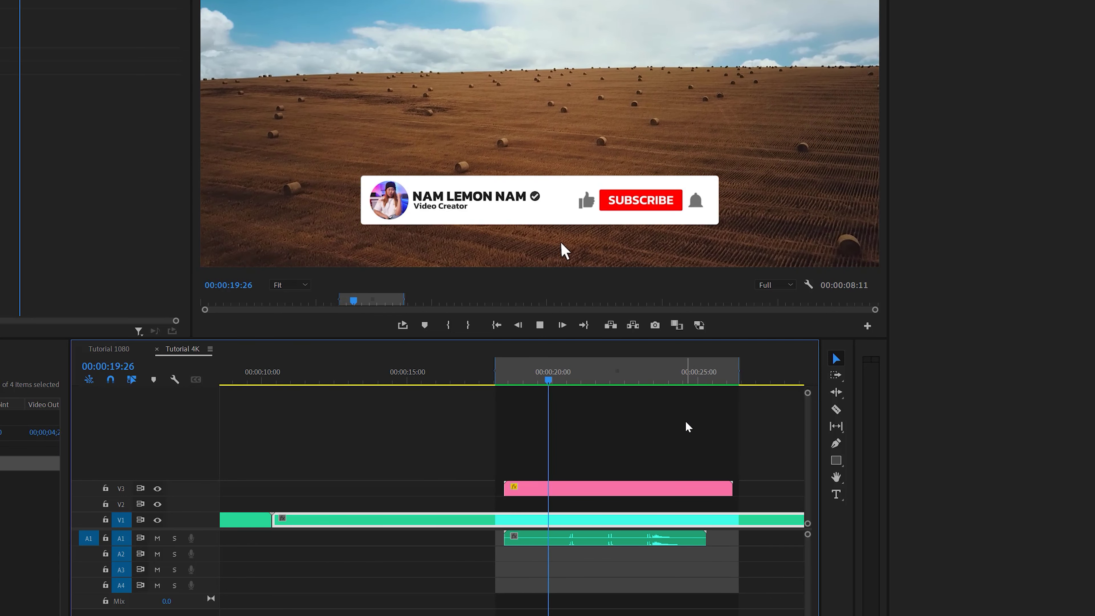